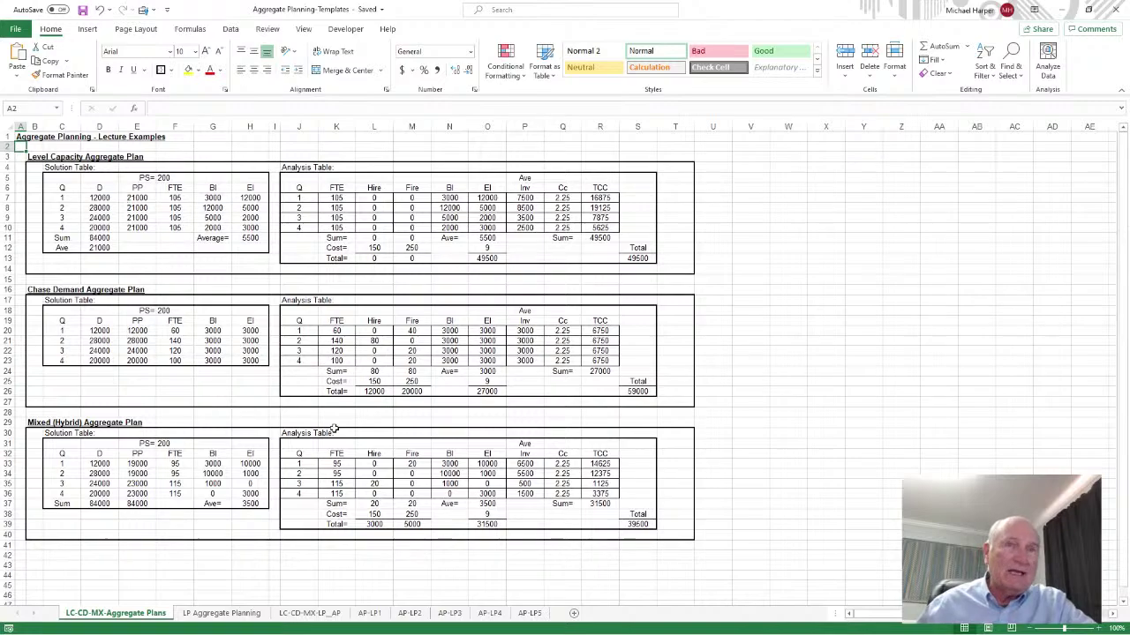
- Review the LP Aggregate Planning sheet and the four plan templates on the LC-CD-MX-LP_AP sheet, down to Minimum Cost
{"action": "left_click", "coordinate": [215, 615]}
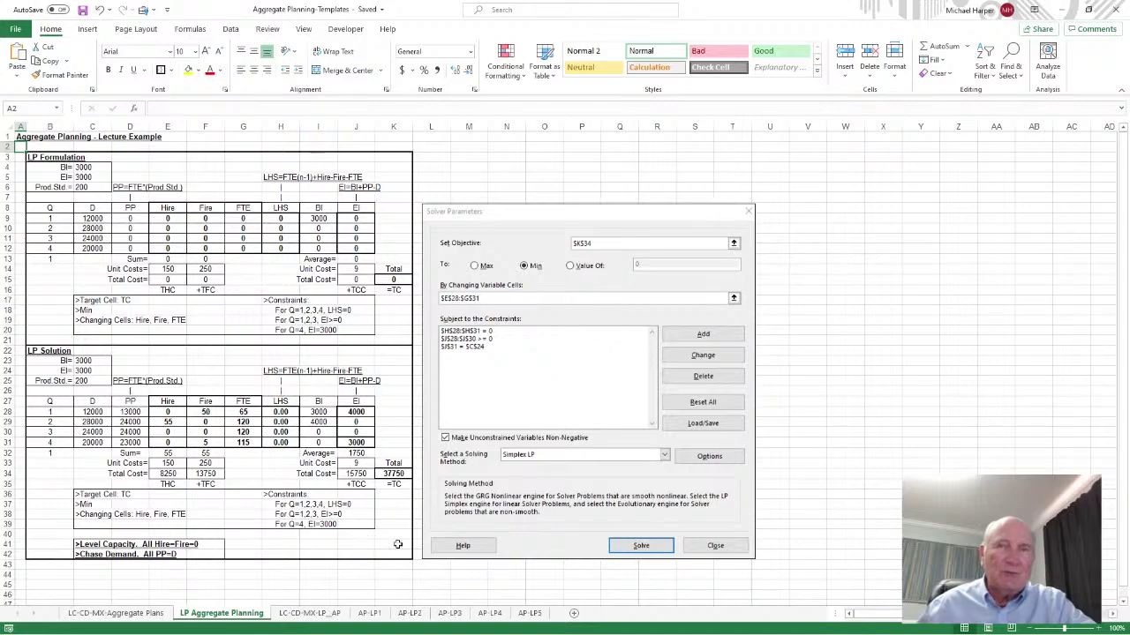
{"action": "left_click", "coordinate": [309, 613]}
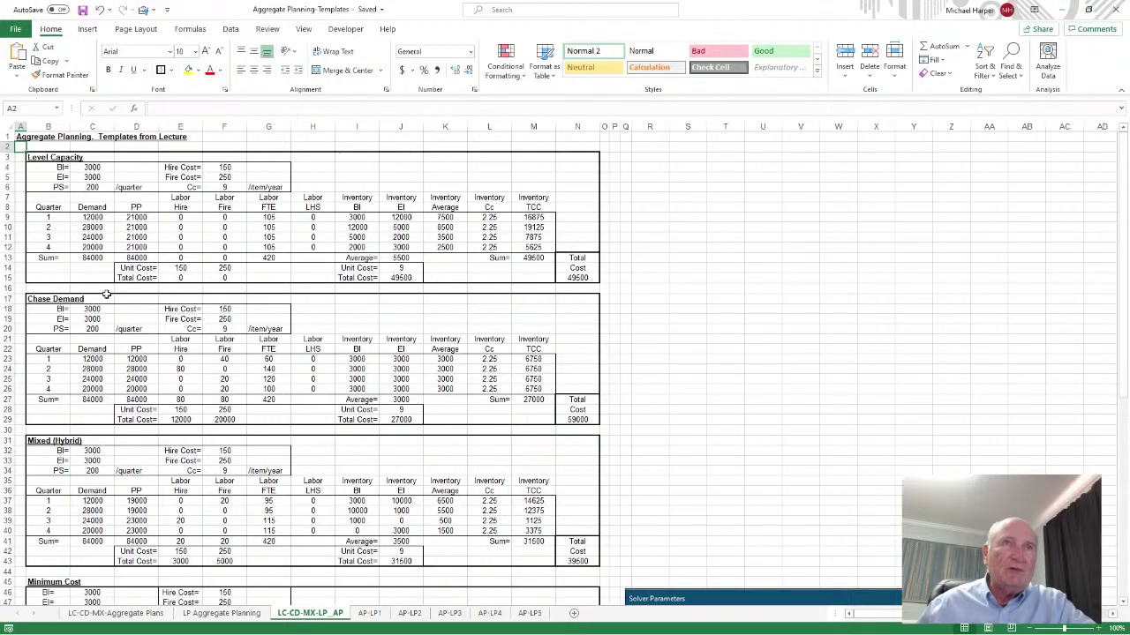
{"action": "scroll", "coordinate": [185, 417], "scroll_direction": "down", "scroll_amount": 2}
{"action": "scroll", "coordinate": [185, 418], "scroll_direction": "down", "scroll_amount": 6}
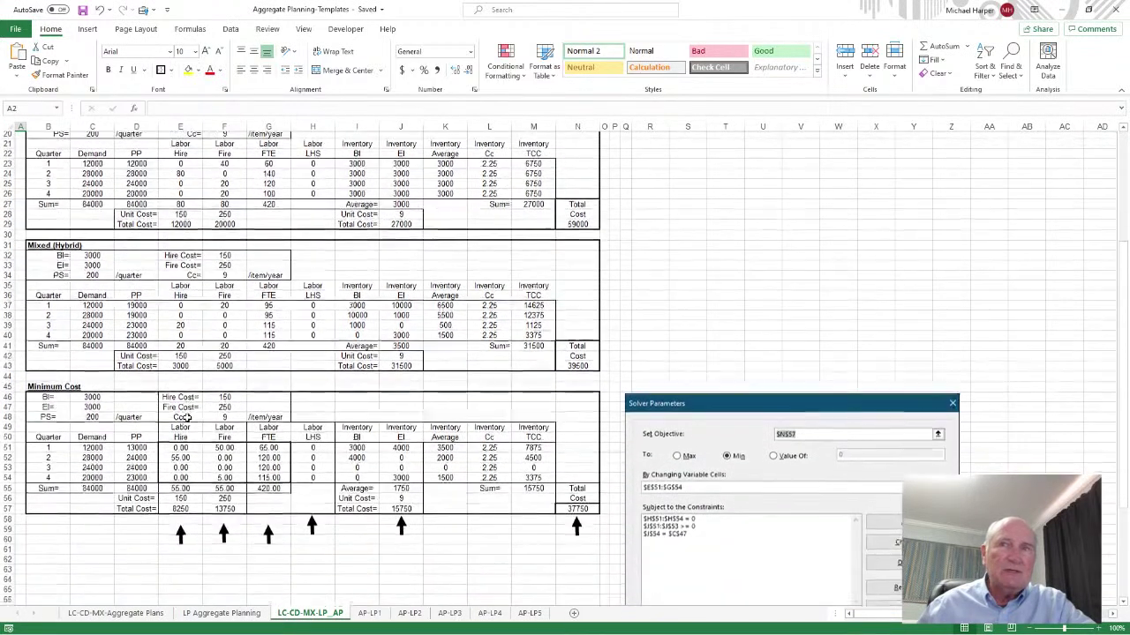
{"action": "scroll", "coordinate": [246, 220], "scroll_direction": "up", "scroll_amount": 4}
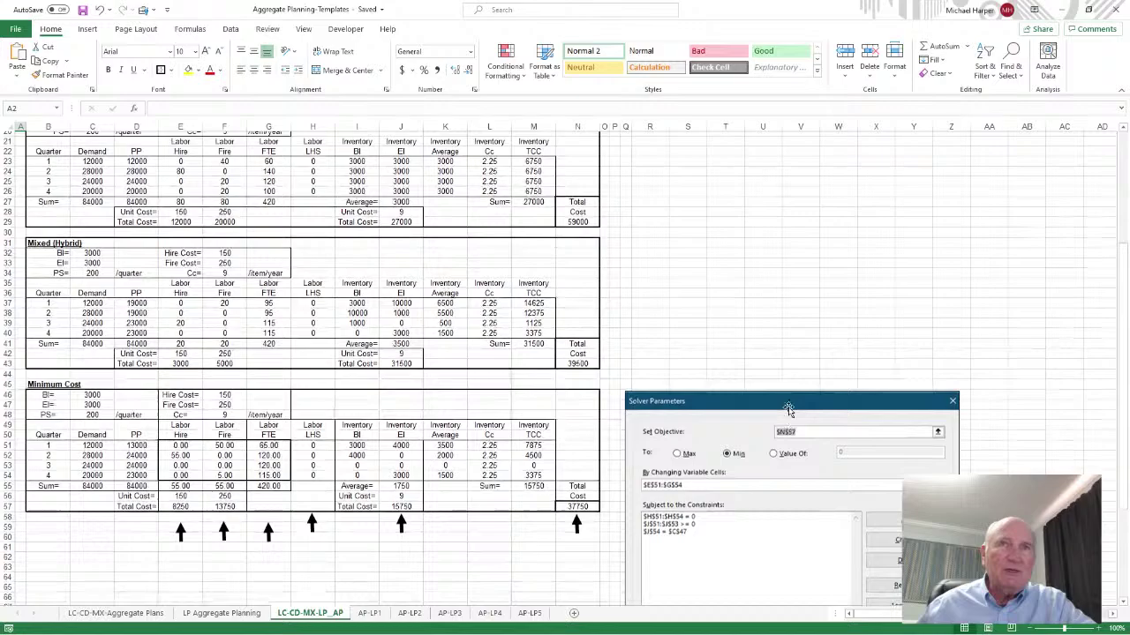
{"action": "scroll", "coordinate": [246, 219], "scroll_direction": "up", "scroll_amount": 3}
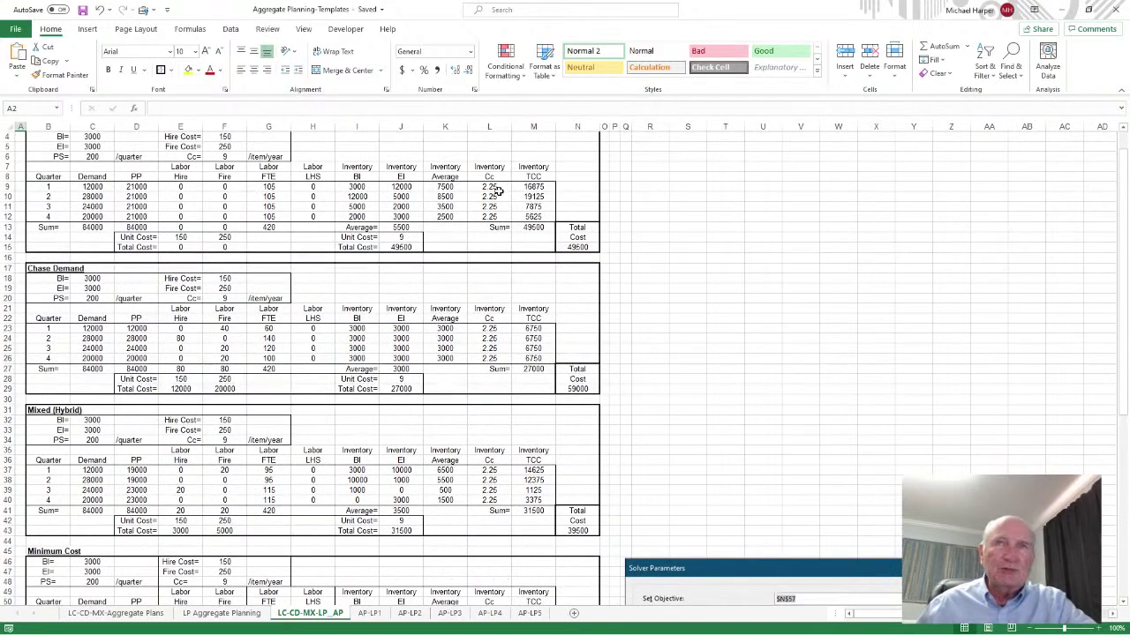
{"action": "scroll", "coordinate": [488, 181], "scroll_direction": "down", "scroll_amount": 7}
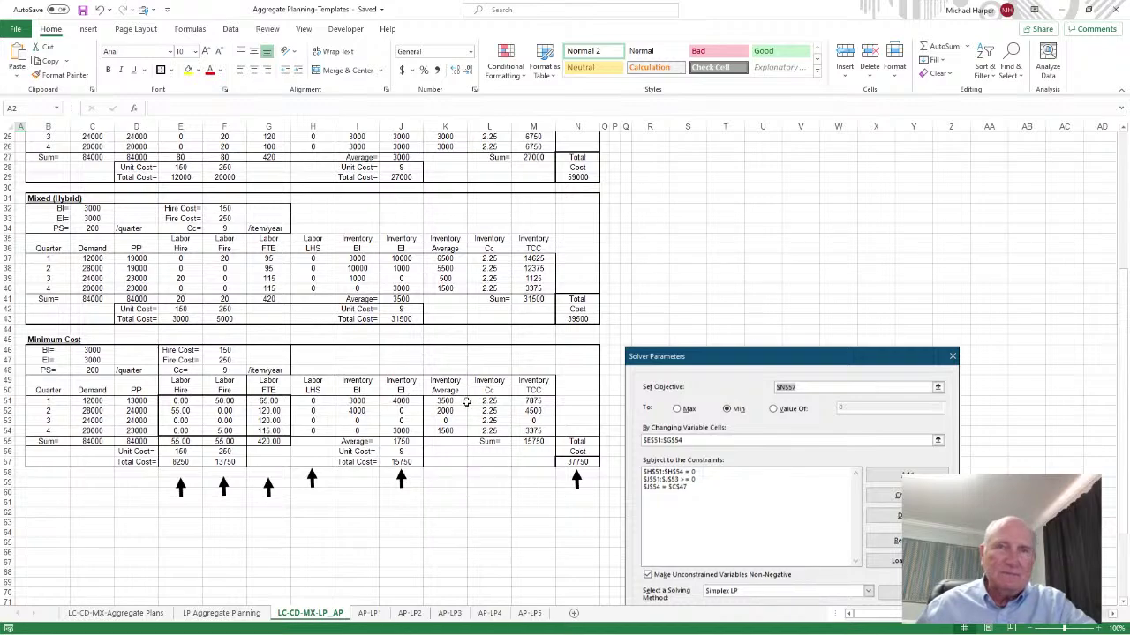
- Examine the AP-LP1 minimum cost model and the safety stock input added on the AP-LP2 sheet
{"action": "left_click", "coordinate": [369, 612]}
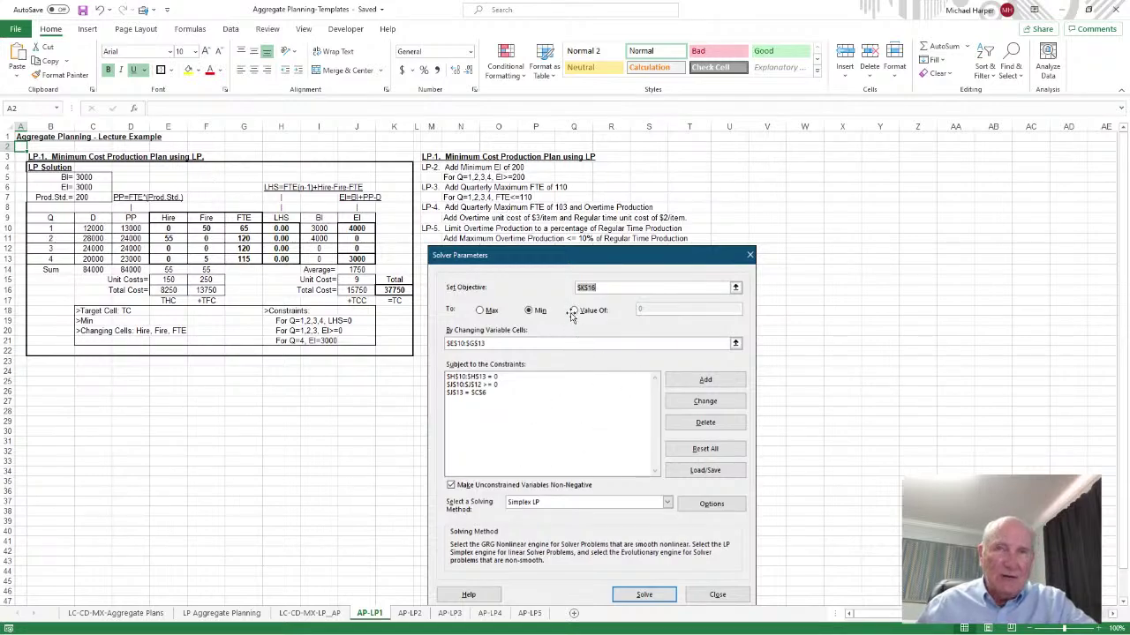
{"action": "left_click", "coordinate": [410, 617]}
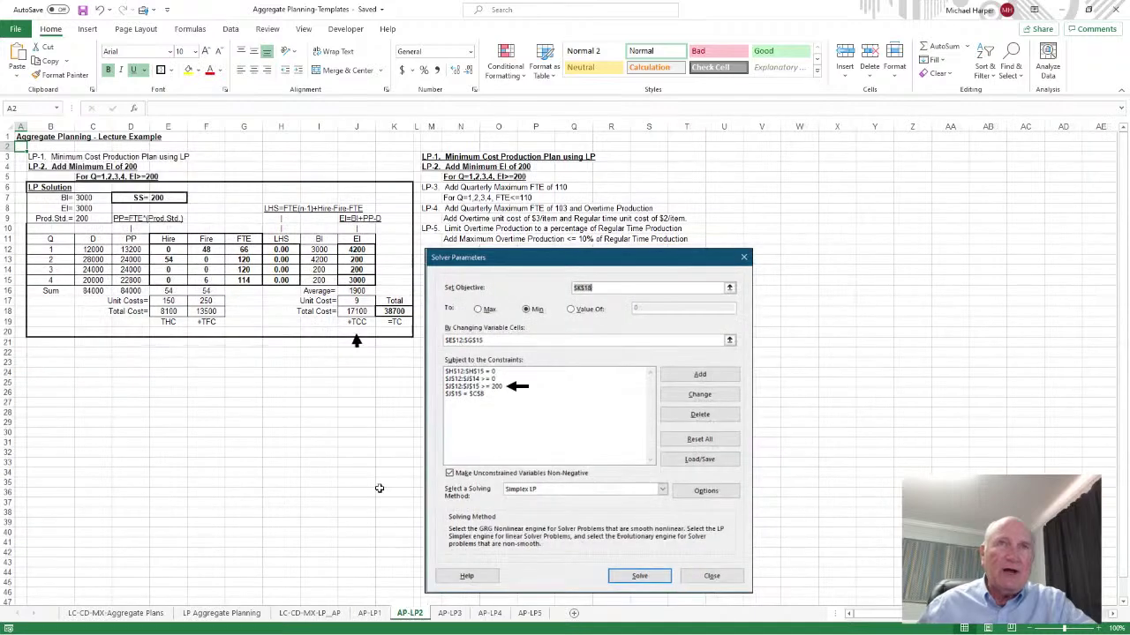
{"action": "left_click", "coordinate": [163, 198]}
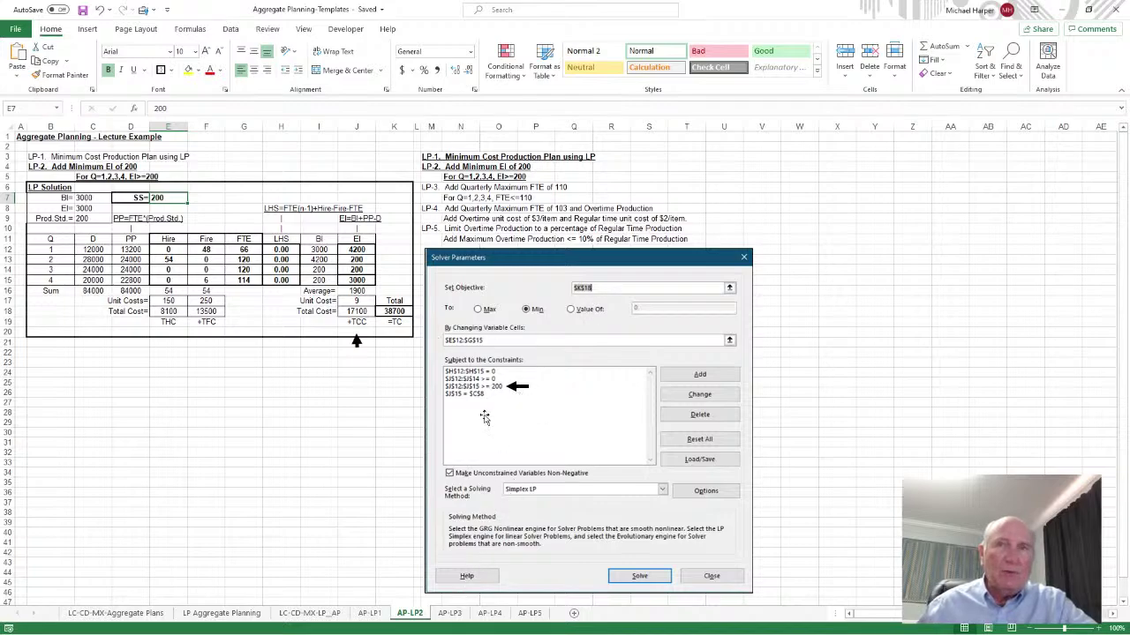
- On the AP-LP3 sheet, examine the safety stock and maximum FTE inputs and the quarterly FTE values
{"action": "left_click", "coordinate": [451, 613]}
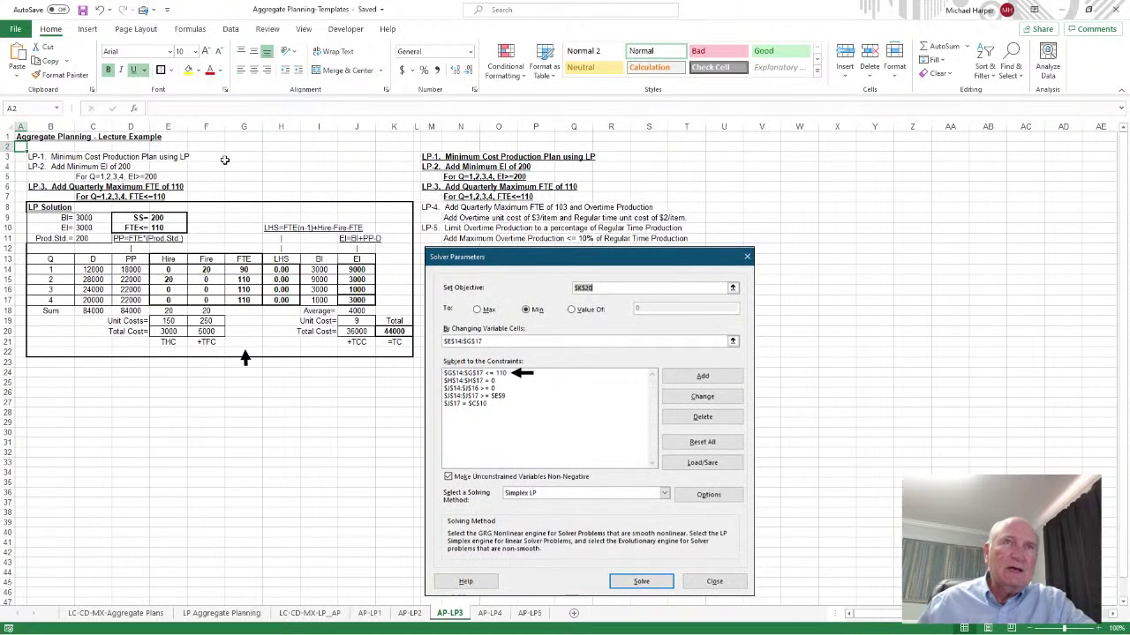
{"action": "left_click", "coordinate": [161, 219]}
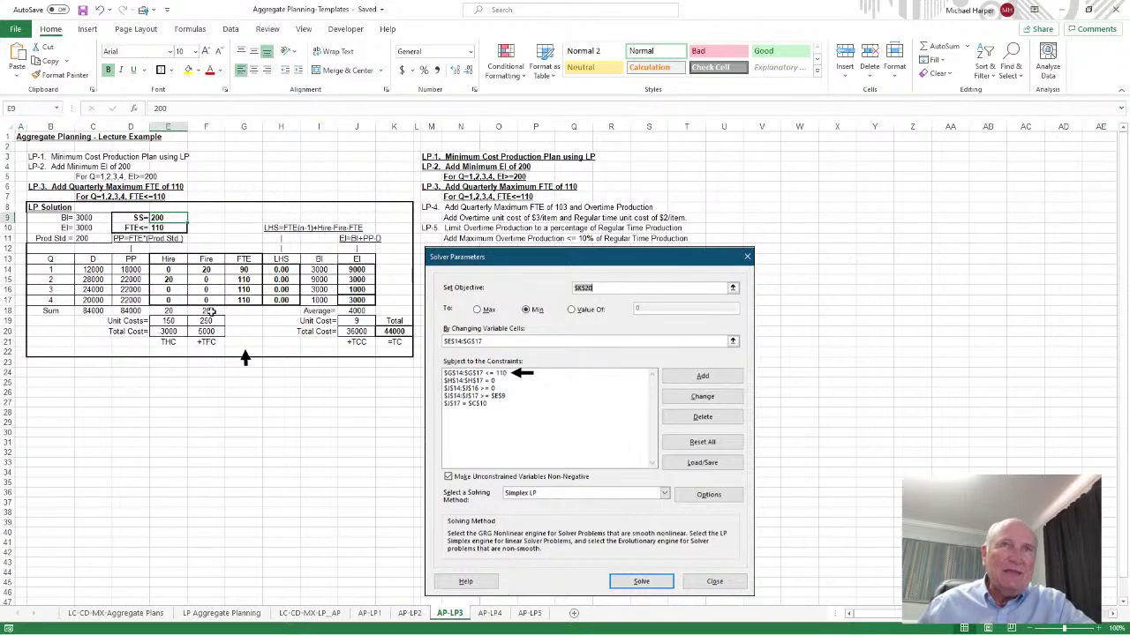
{"action": "left_click", "coordinate": [245, 269]}
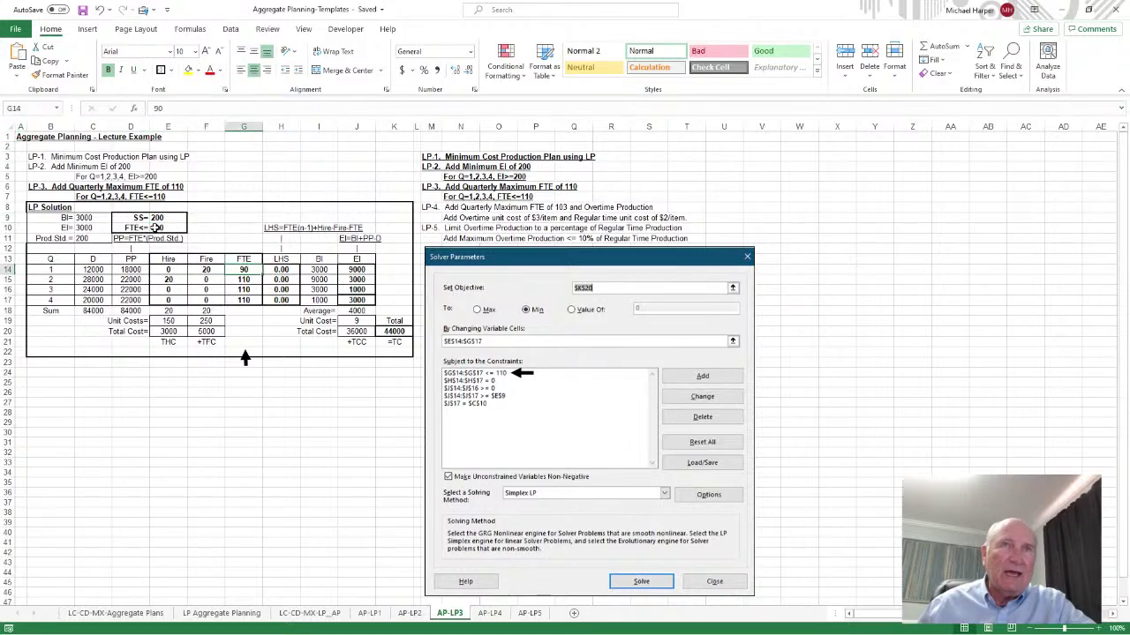
{"action": "left_click", "coordinate": [159, 228]}
{"action": "left_click_drag", "start_coordinate": [245, 270], "coordinate": [245, 300]}
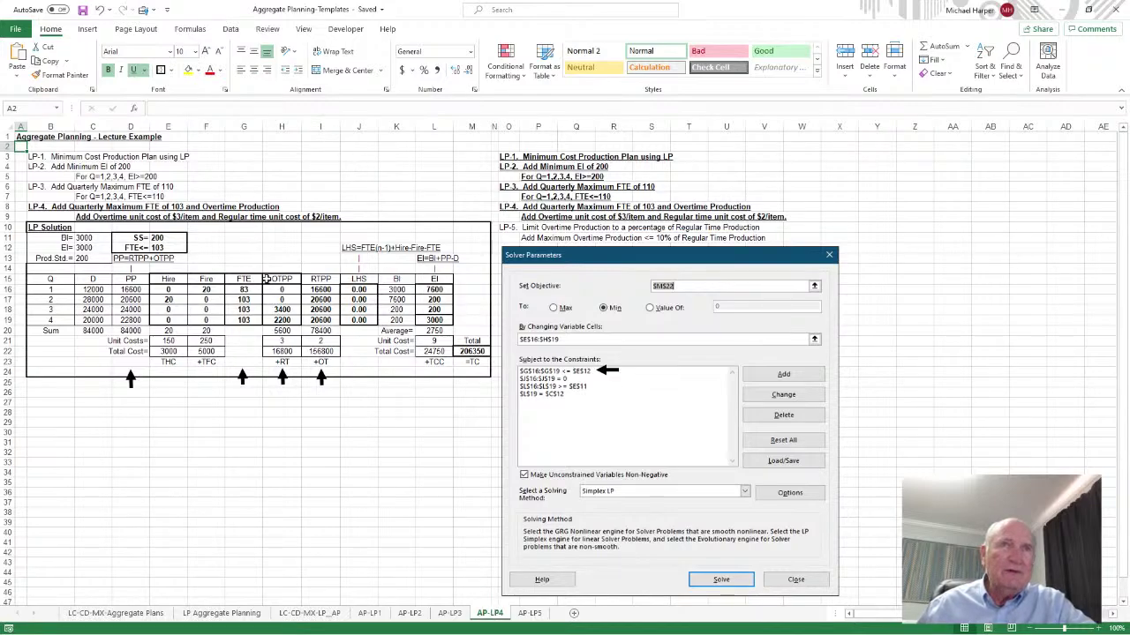
- On the AP-LP4 sheet, examine the safety stock and FTE limits, the demand sum and the quarterly overtime production column
{"action": "left_click", "coordinate": [161, 237]}
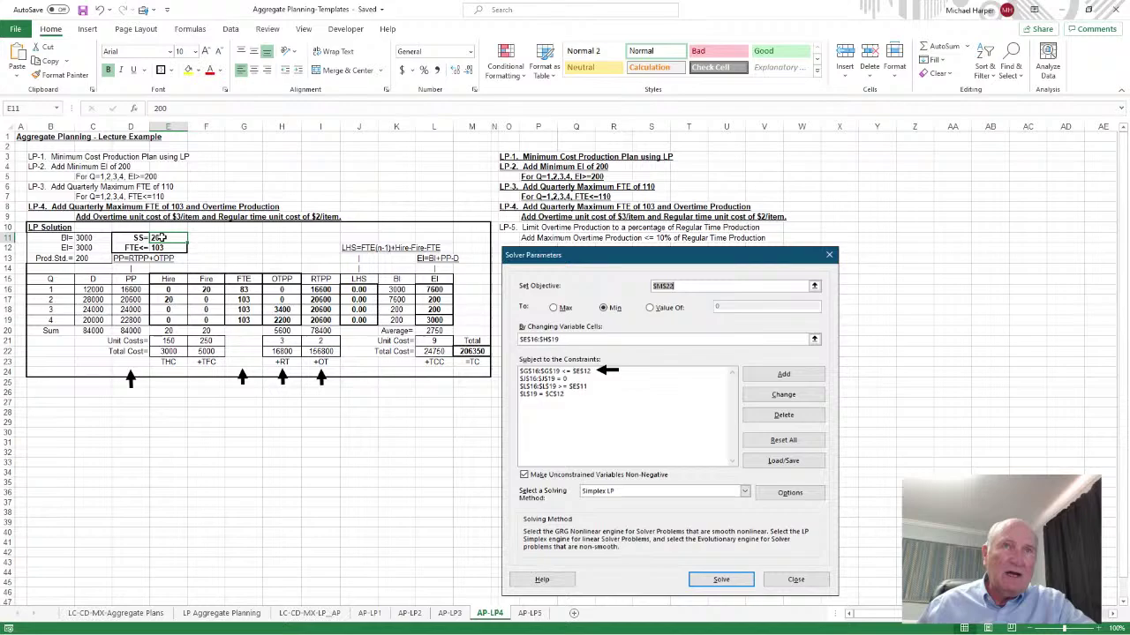
{"action": "left_click", "coordinate": [168, 247]}
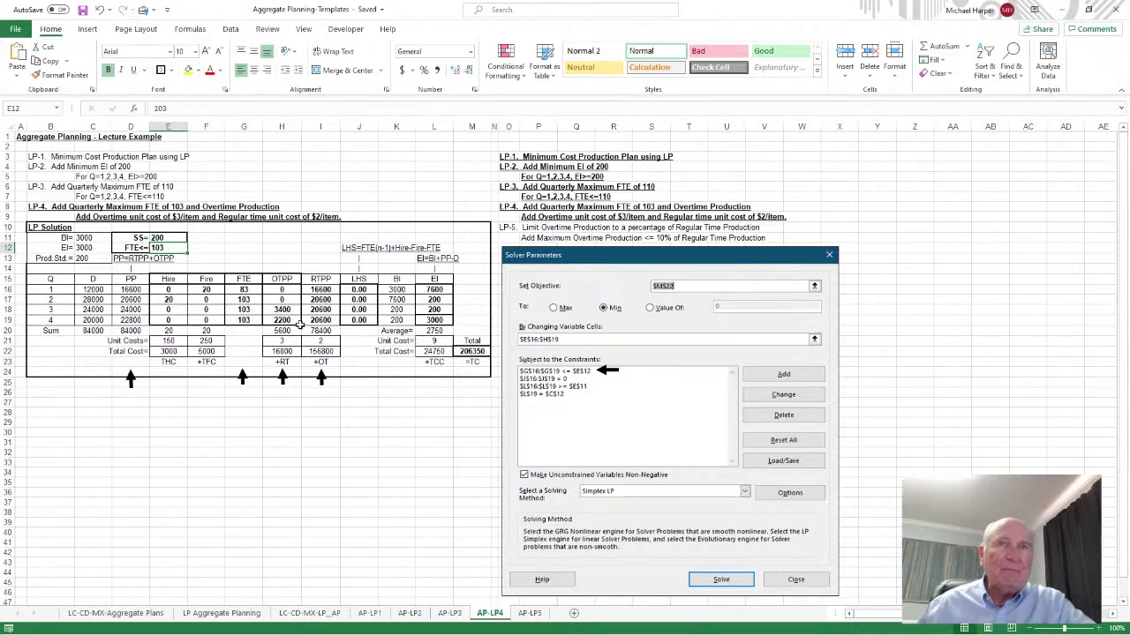
{"action": "left_click_drag", "start_coordinate": [284, 294], "coordinate": [284, 320]}
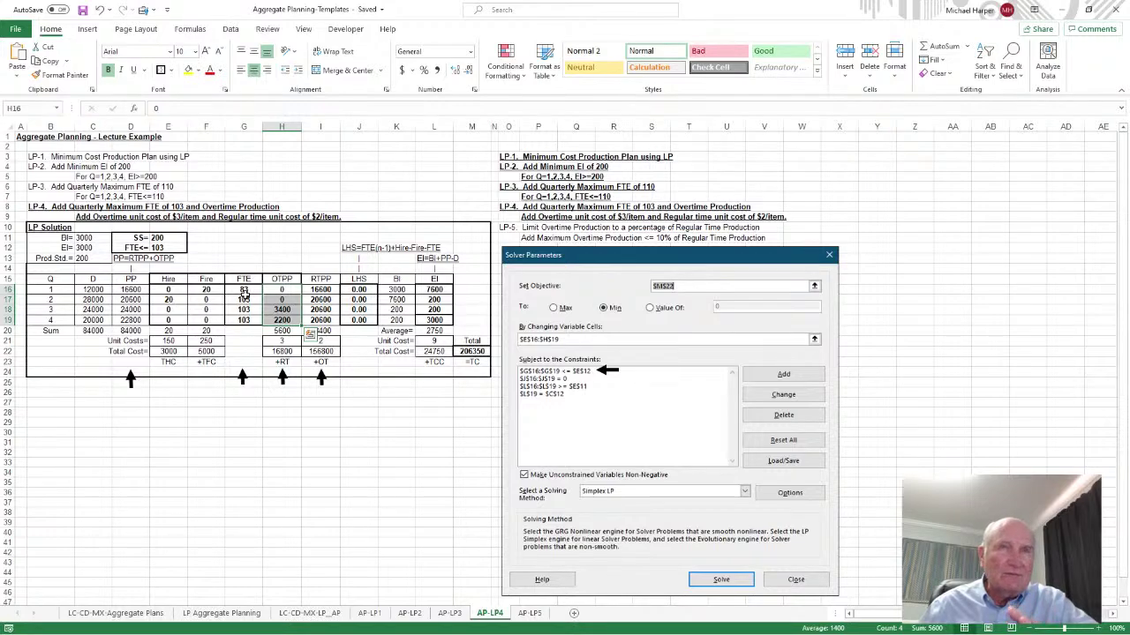
{"action": "left_click", "coordinate": [93, 333]}
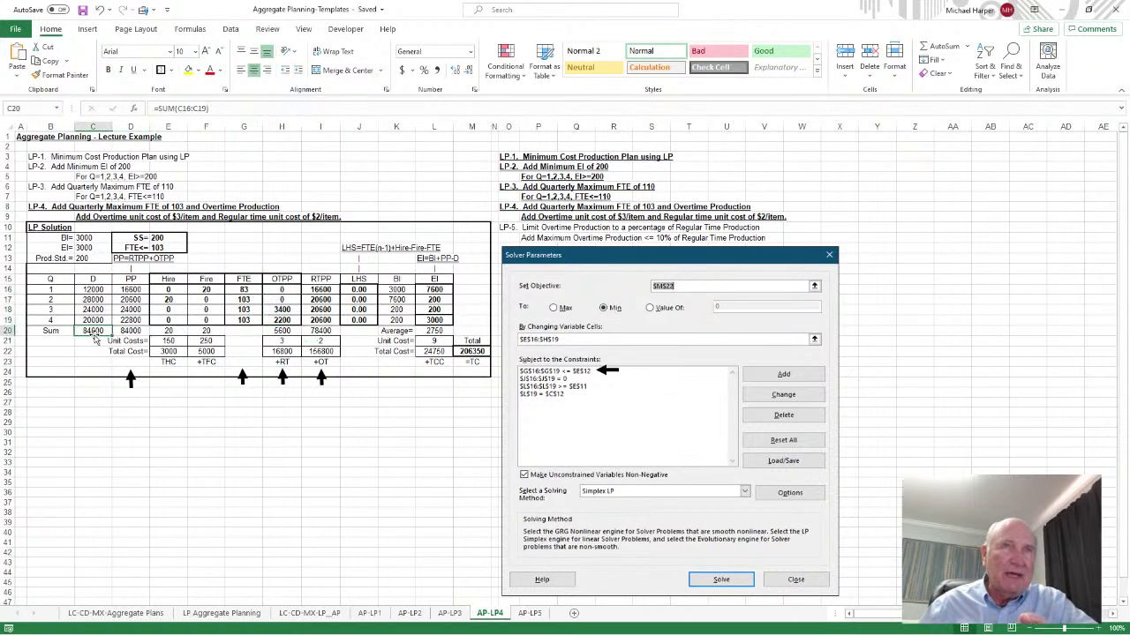
{"action": "left_click_drag", "start_coordinate": [282, 279], "coordinate": [282, 319]}
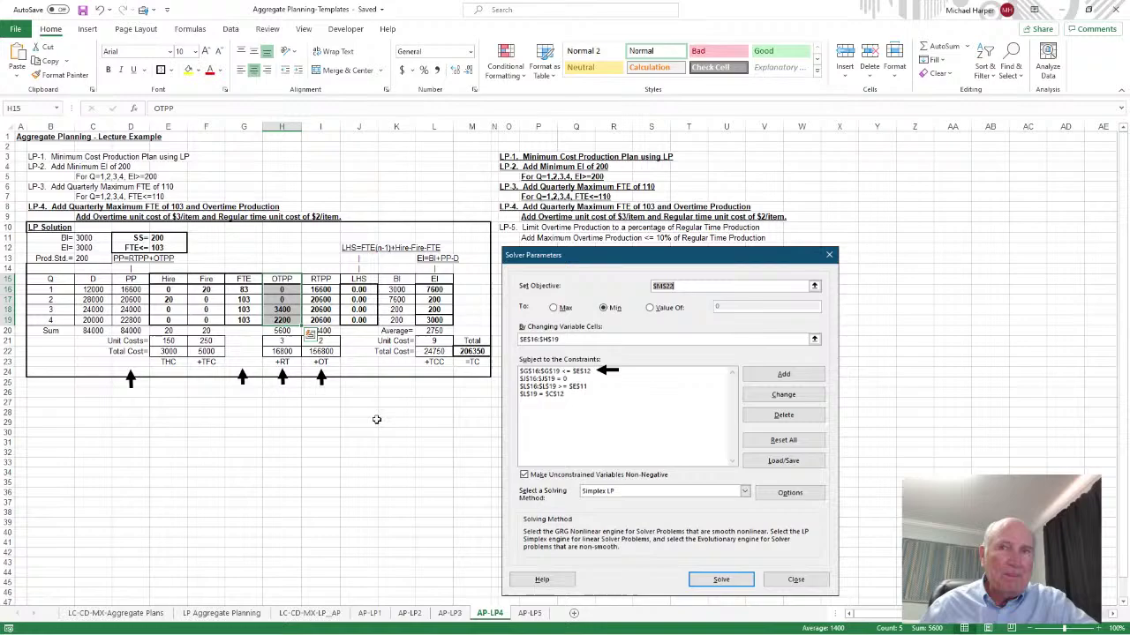
- On the AP-LP5 sheet, examine the safety stock and FTE limits, the overtime production heading and the MaxOT column
{"action": "left_click", "coordinate": [529, 613]}
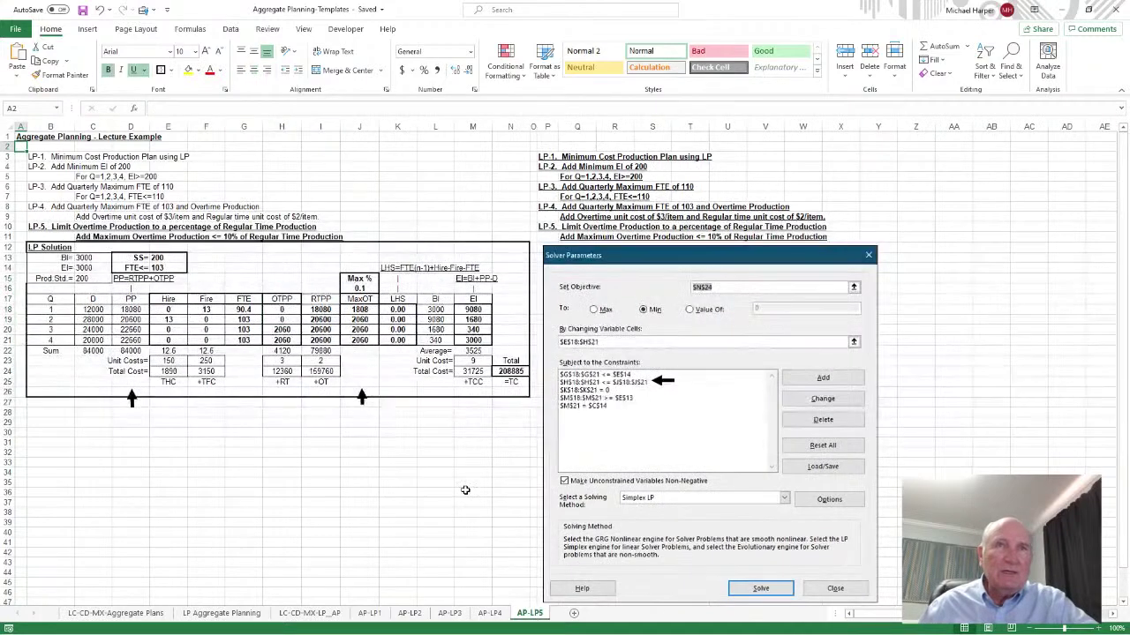
{"action": "left_click", "coordinate": [167, 258]}
{"action": "left_click", "coordinate": [164, 268]}
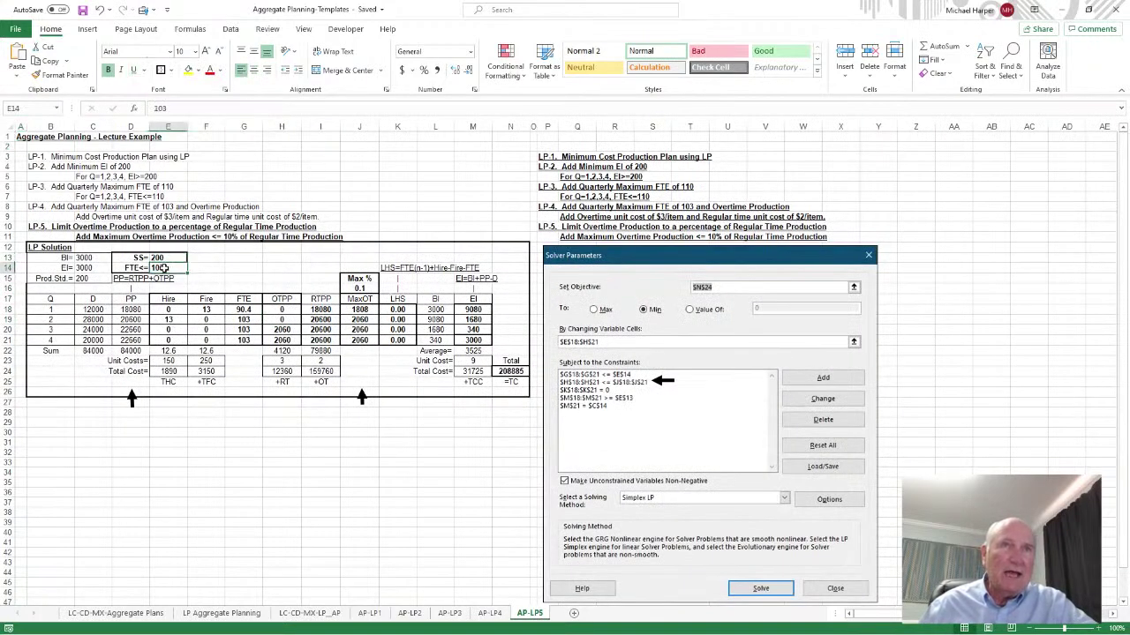
{"action": "left_click", "coordinate": [289, 301]}
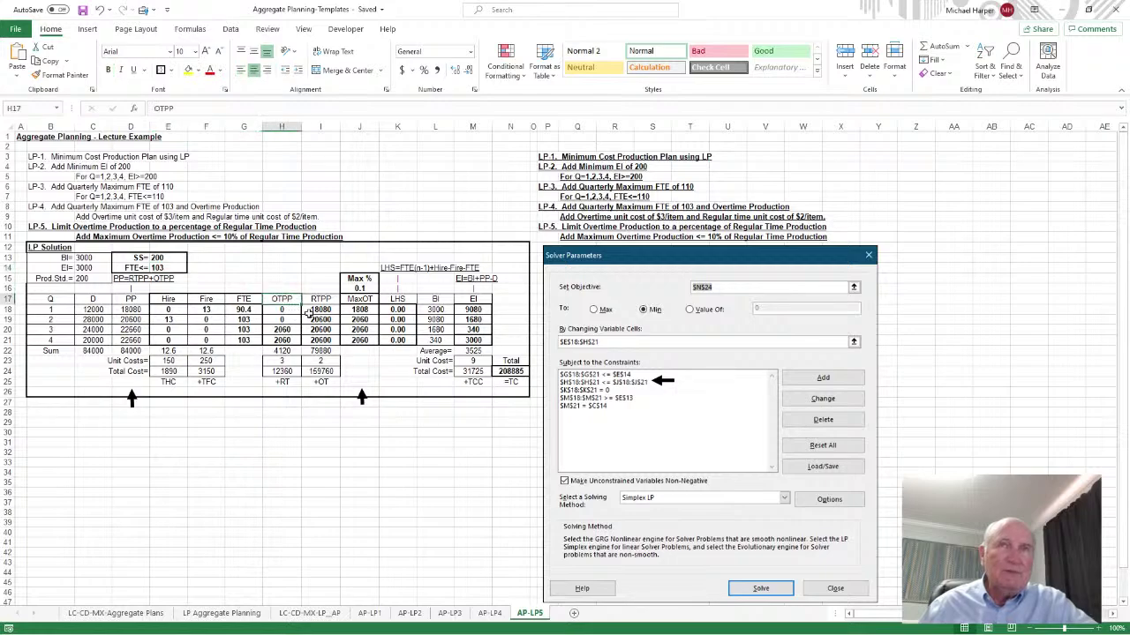
{"action": "left_click_drag", "start_coordinate": [362, 300], "coordinate": [362, 335]}
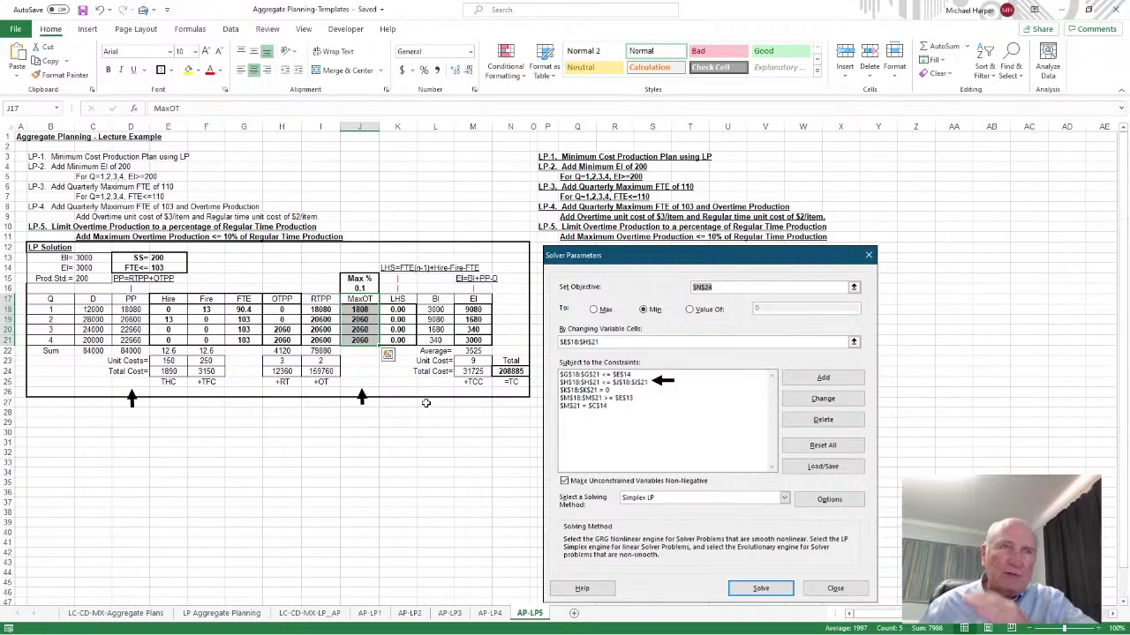
- Show the LC-CD-MX-Aggregate Plans sheet at 200% magnification
{"action": "left_click", "coordinate": [116, 613]}
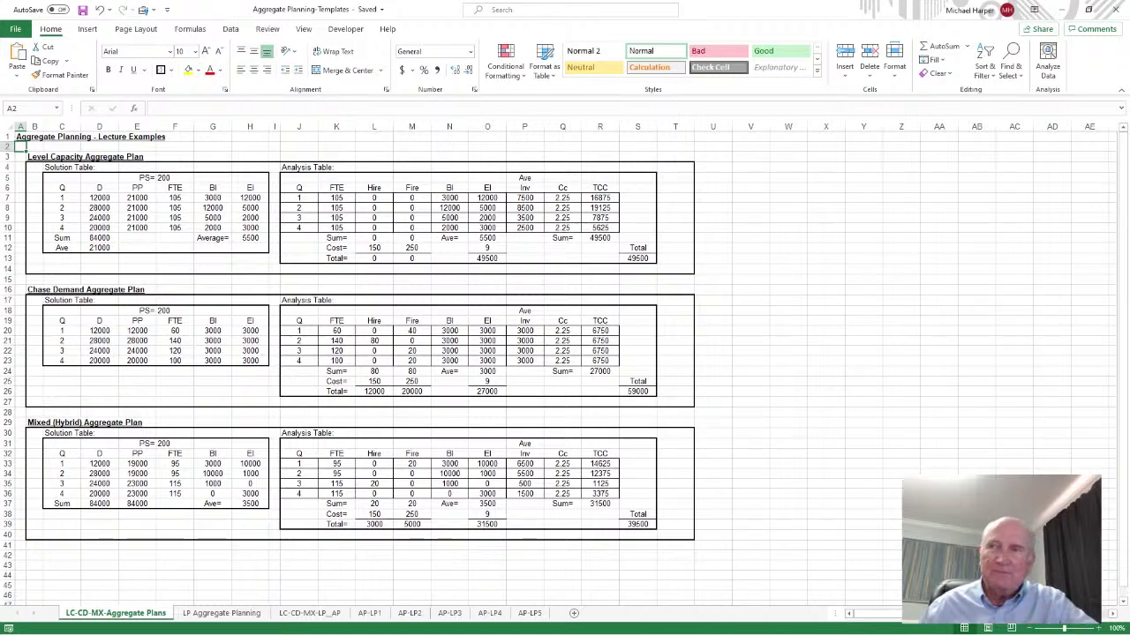
{"action": "left_click", "coordinate": [1117, 628]}
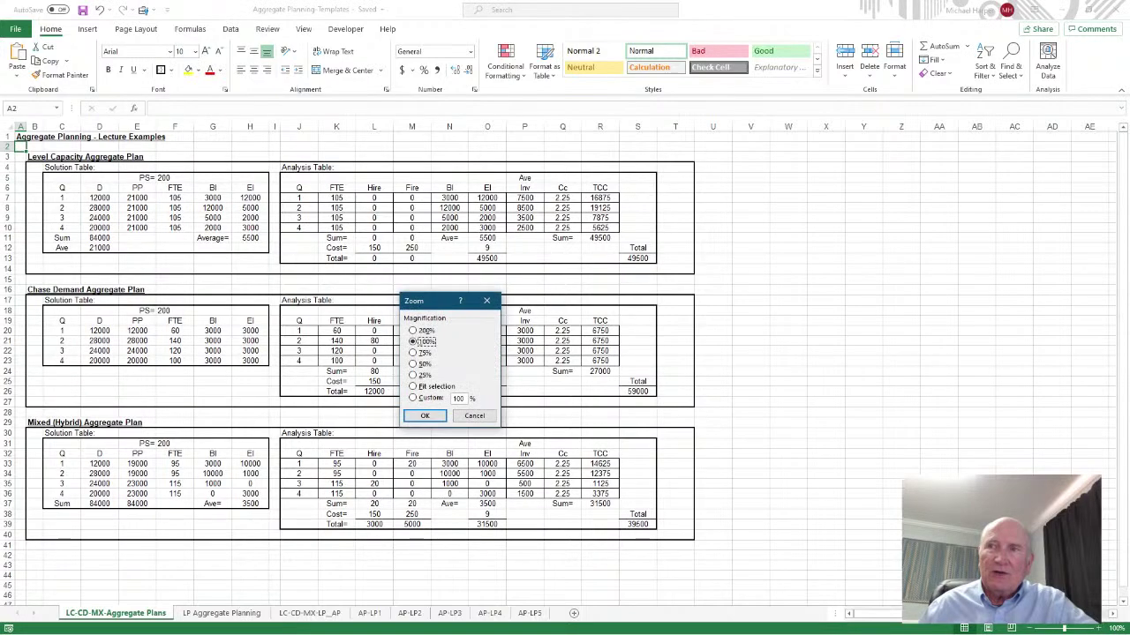
{"action": "left_click", "coordinate": [421, 331]}
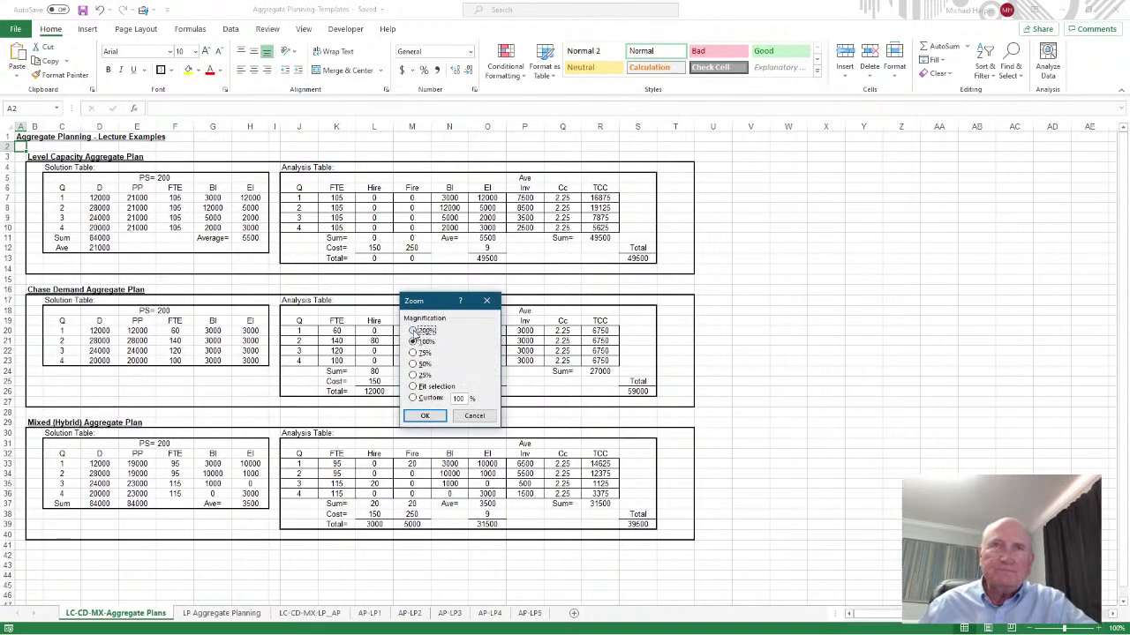
{"action": "left_click", "coordinate": [436, 414]}
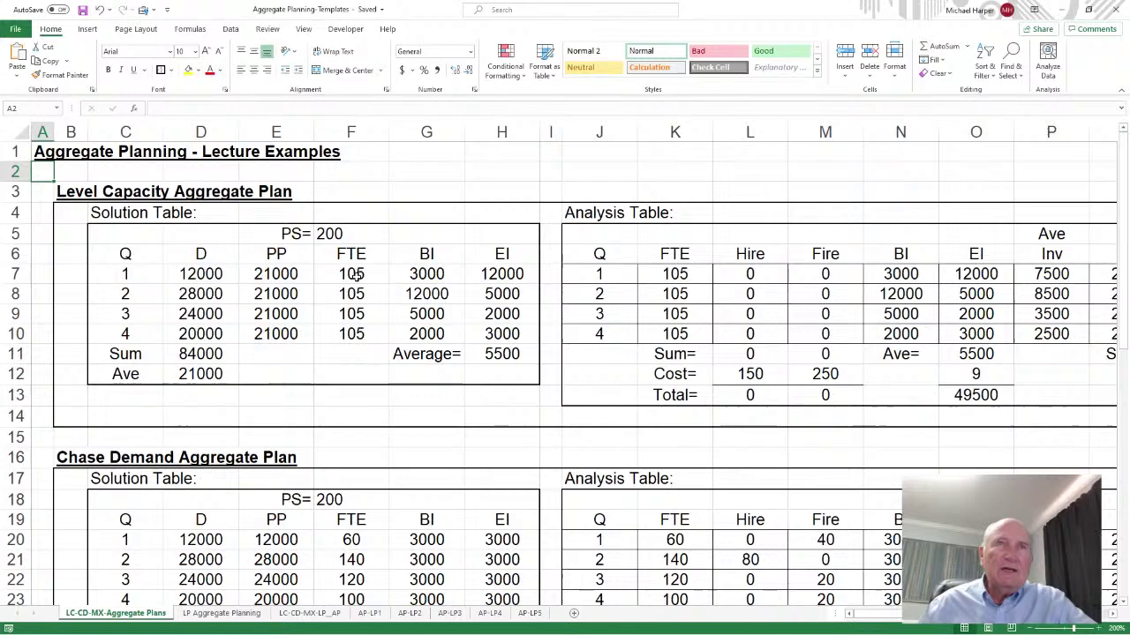
- Inspect the quarter 1 demand, production, inventory and FTE cells and formulas in the Level Capacity solution table, and view the plans below
{"action": "left_click", "coordinate": [209, 274]}
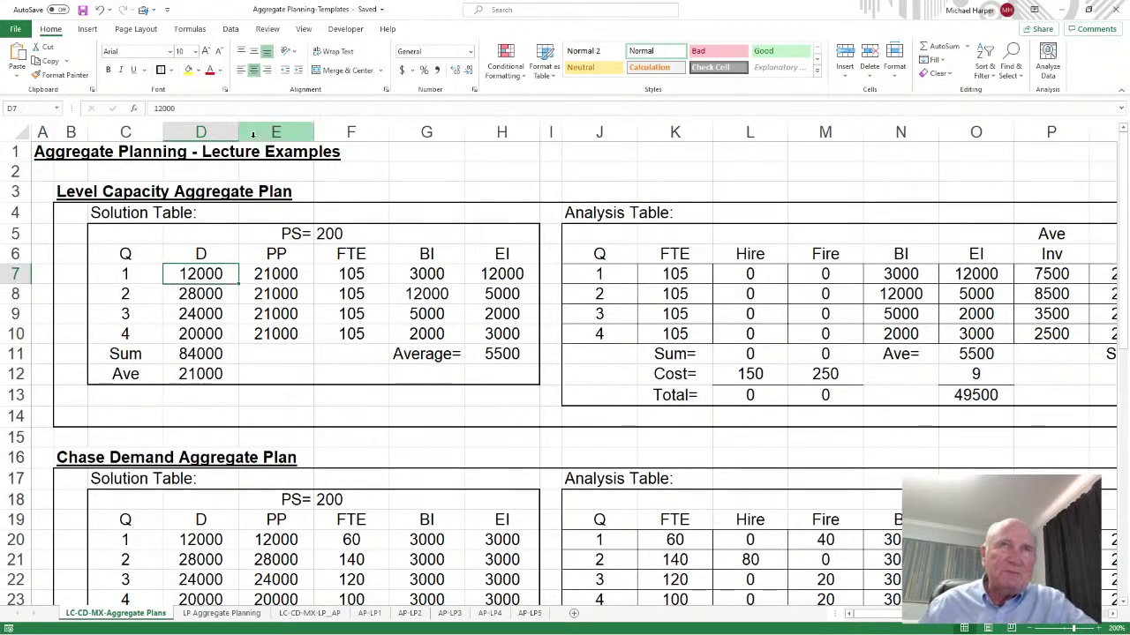
{"action": "left_click", "coordinate": [277, 274]}
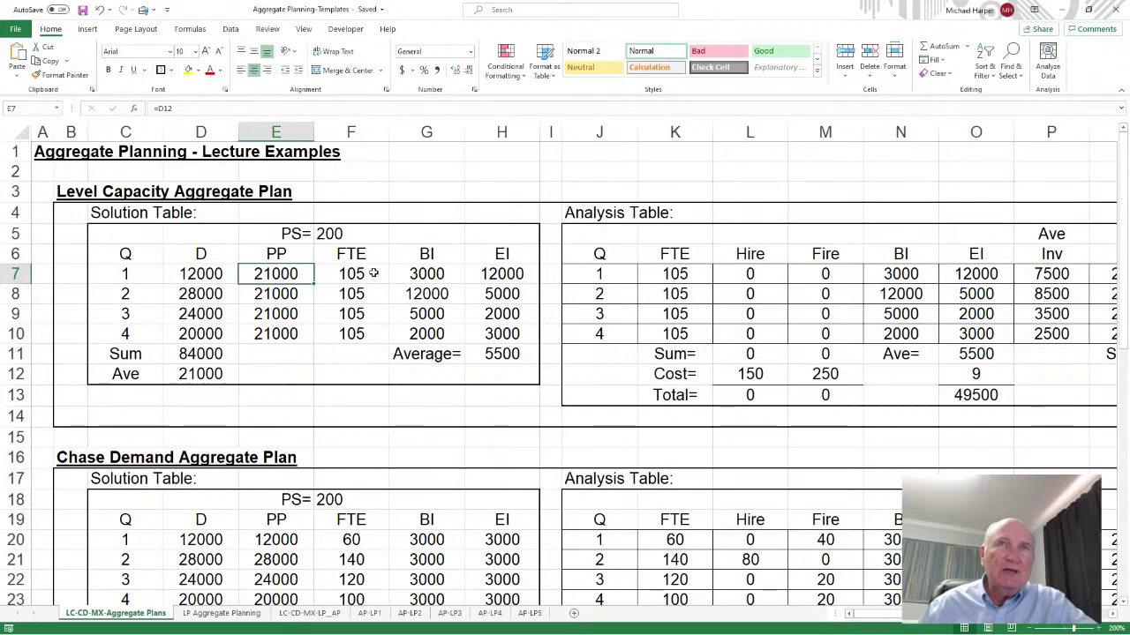
{"action": "left_click", "coordinate": [421, 273]}
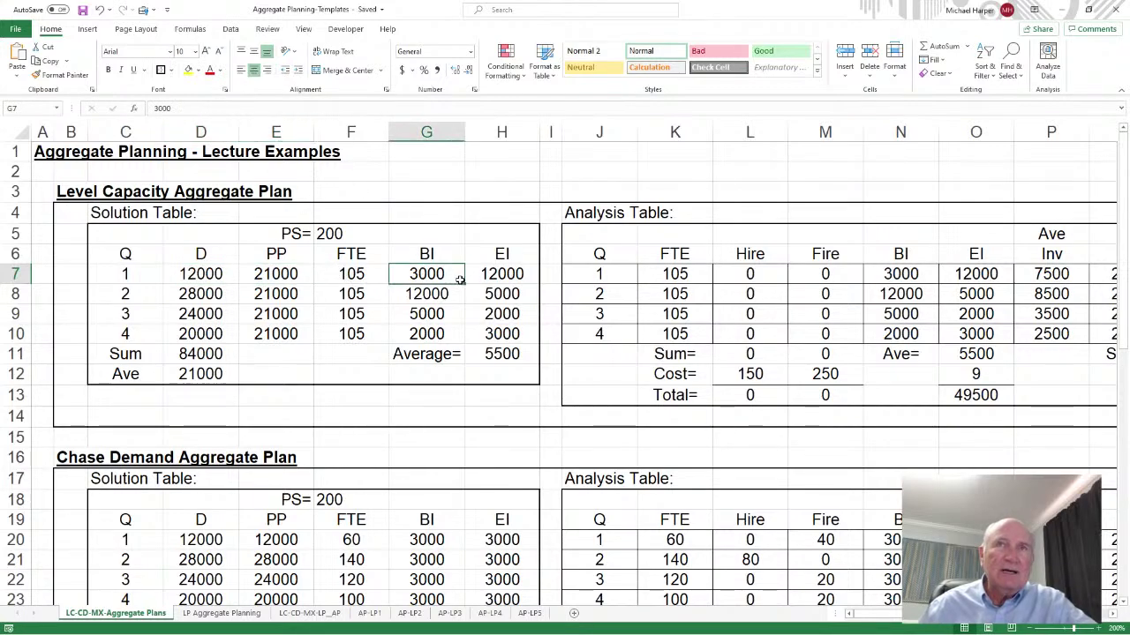
{"action": "left_click", "coordinate": [485, 281]}
{"action": "key", "text": "F2"}
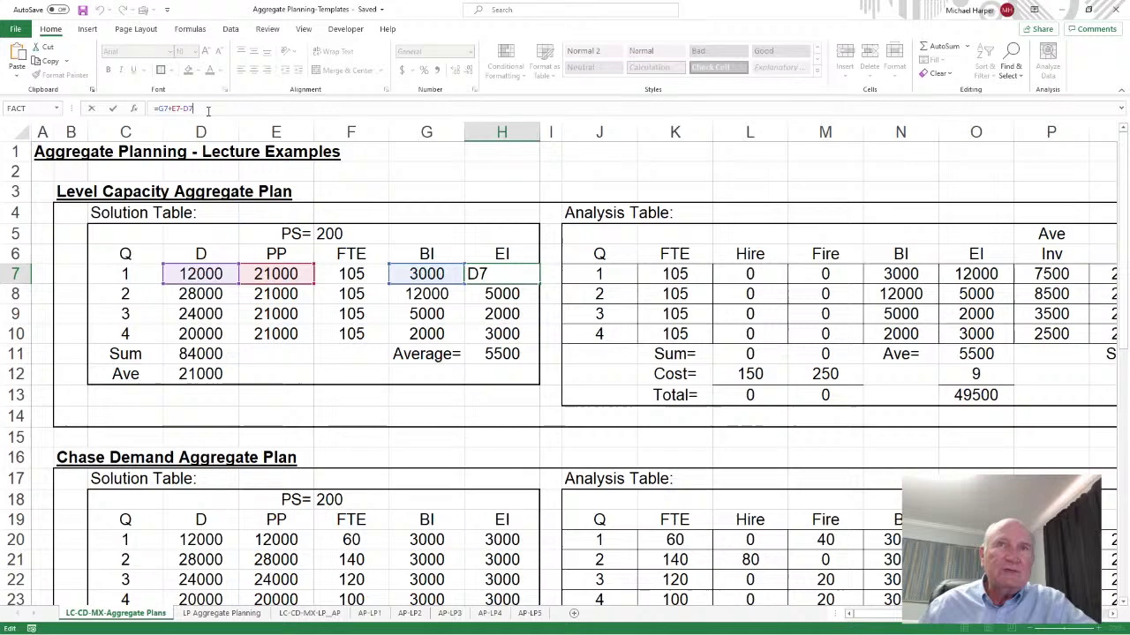
{"action": "left_click", "coordinate": [351, 266]}
{"action": "key", "text": "F2"}
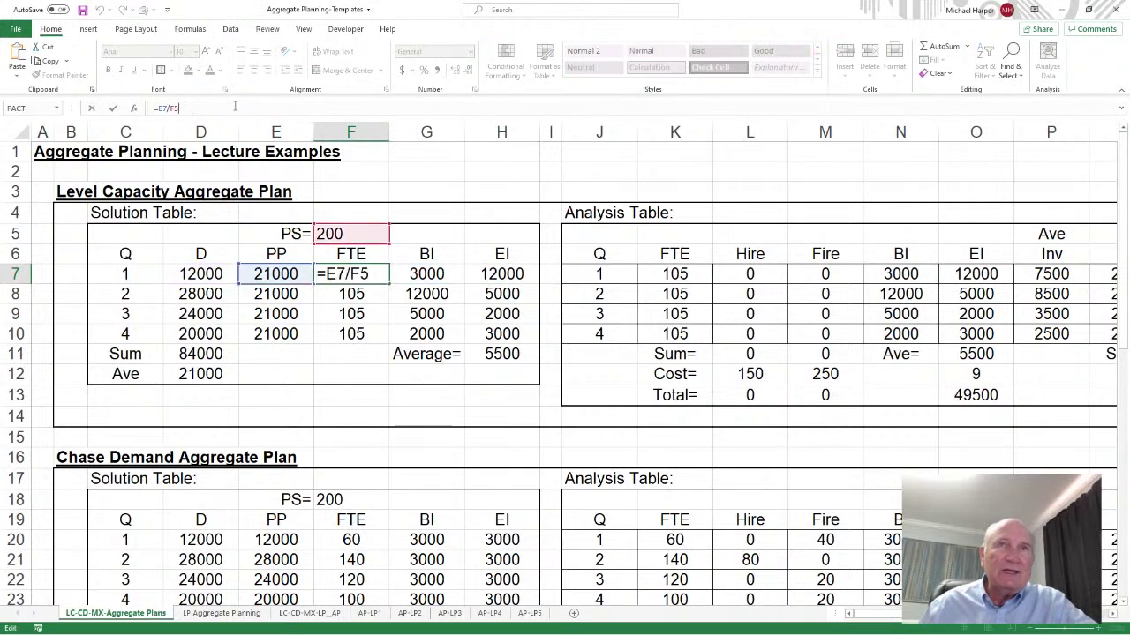
{"action": "scroll", "coordinate": [429, 310], "scroll_direction": "down", "scroll_amount": 2}
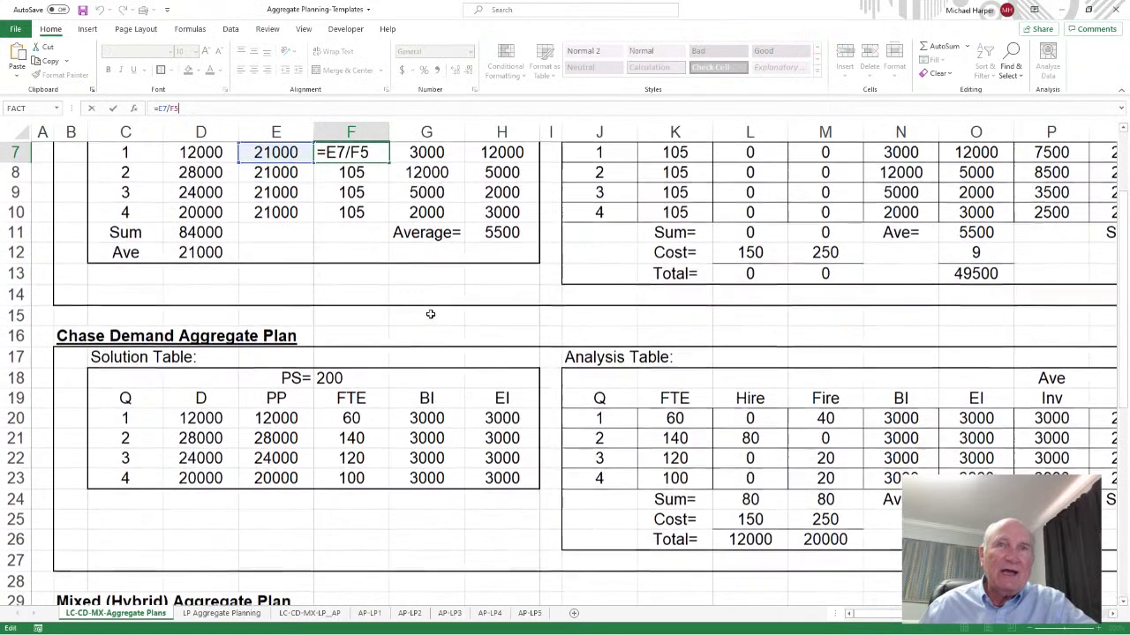
{"action": "scroll", "coordinate": [431, 311], "scroll_direction": "down", "scroll_amount": 4}
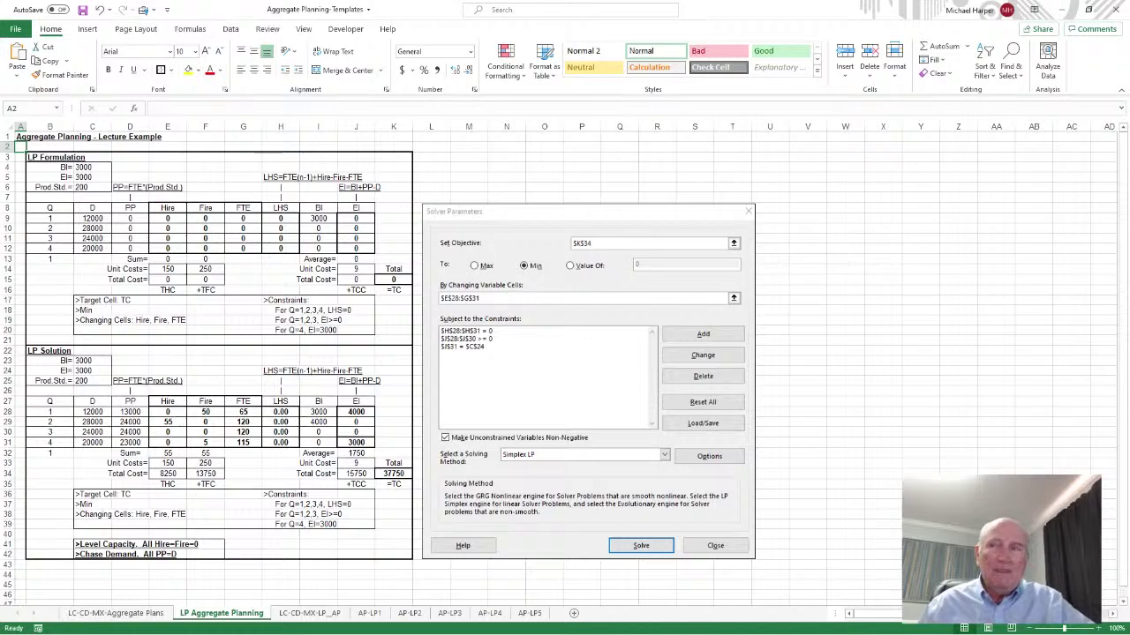
- Show the LP Aggregate Planning sheet at 200% magnification and view its LP Formulation and LP Solution tables
{"action": "left_click", "coordinate": [1116, 628]}
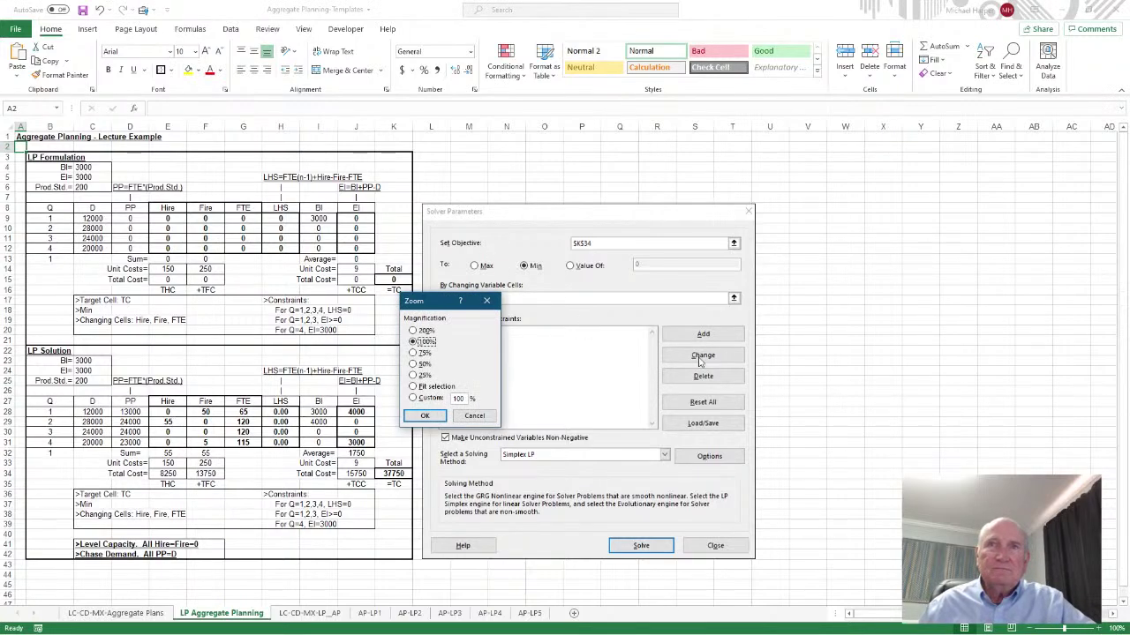
{"action": "left_click", "coordinate": [412, 330]}
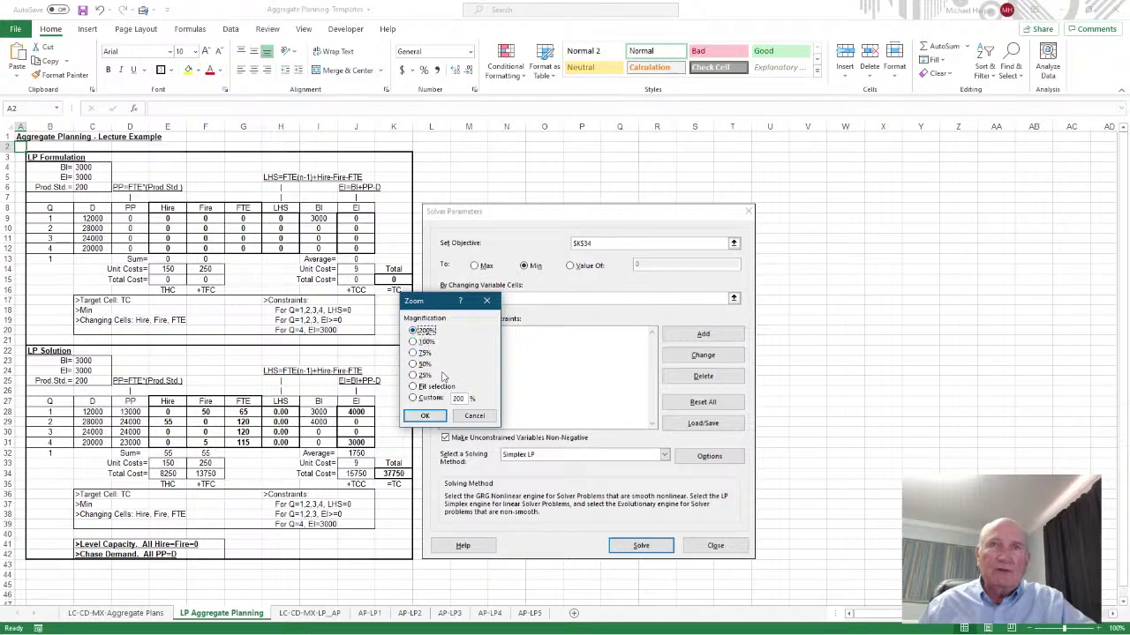
{"action": "left_click", "coordinate": [425, 416]}
{"action": "scroll", "coordinate": [512, 398], "scroll_direction": "down", "scroll_amount": 5}
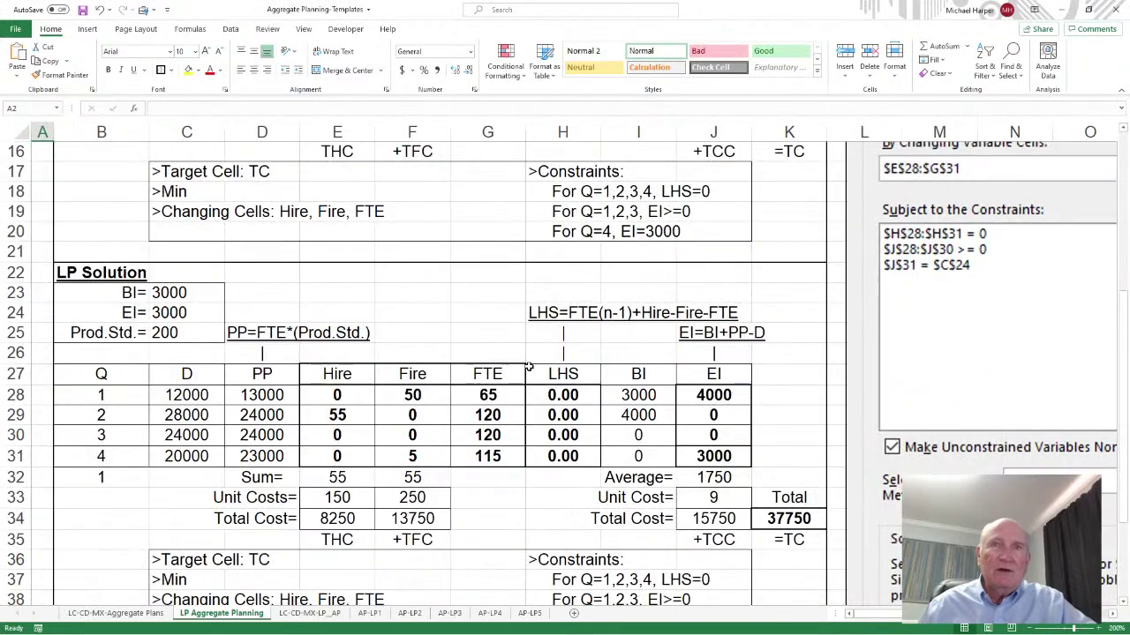
{"action": "scroll", "coordinate": [528, 366], "scroll_direction": "up", "scroll_amount": 5}
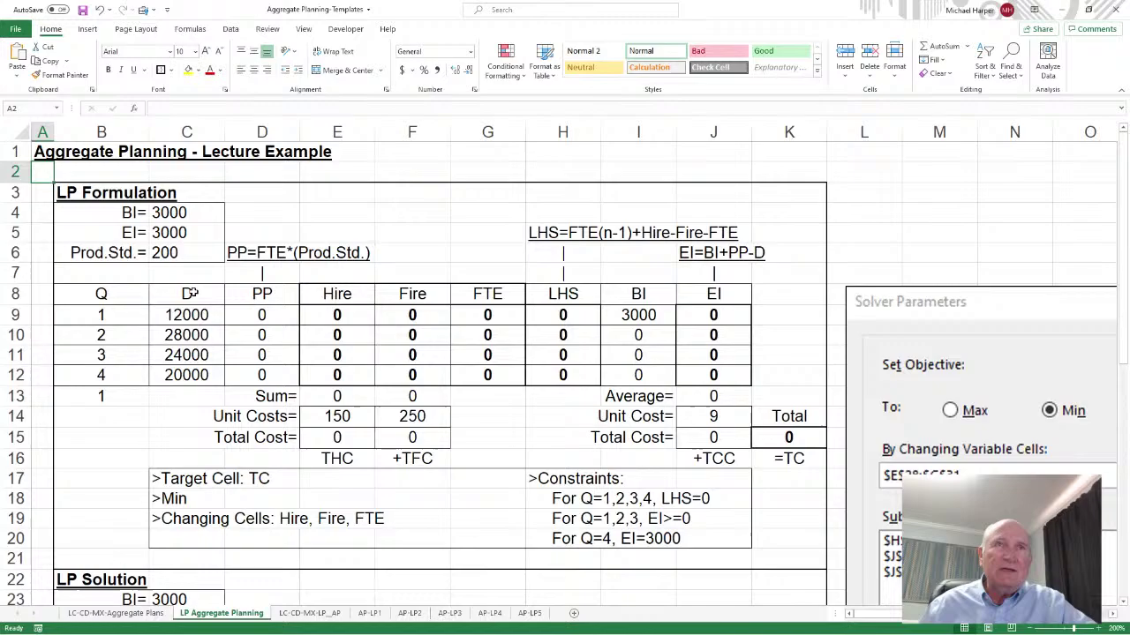
{"action": "scroll", "coordinate": [375, 274], "scroll_direction": "down", "scroll_amount": 7}
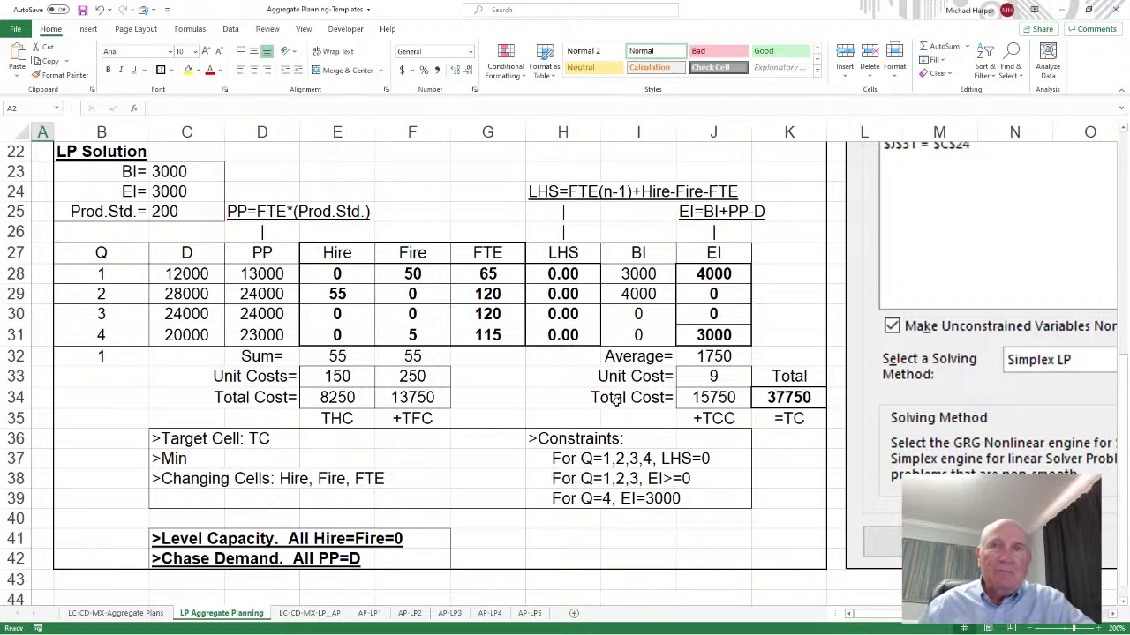
- Move the Solver Parameters picture down so it sits beside the LP Solution table, its upper edge near row 25
{"action": "left_click_drag", "start_coordinate": [866, 269], "coordinate": [846, 439]}
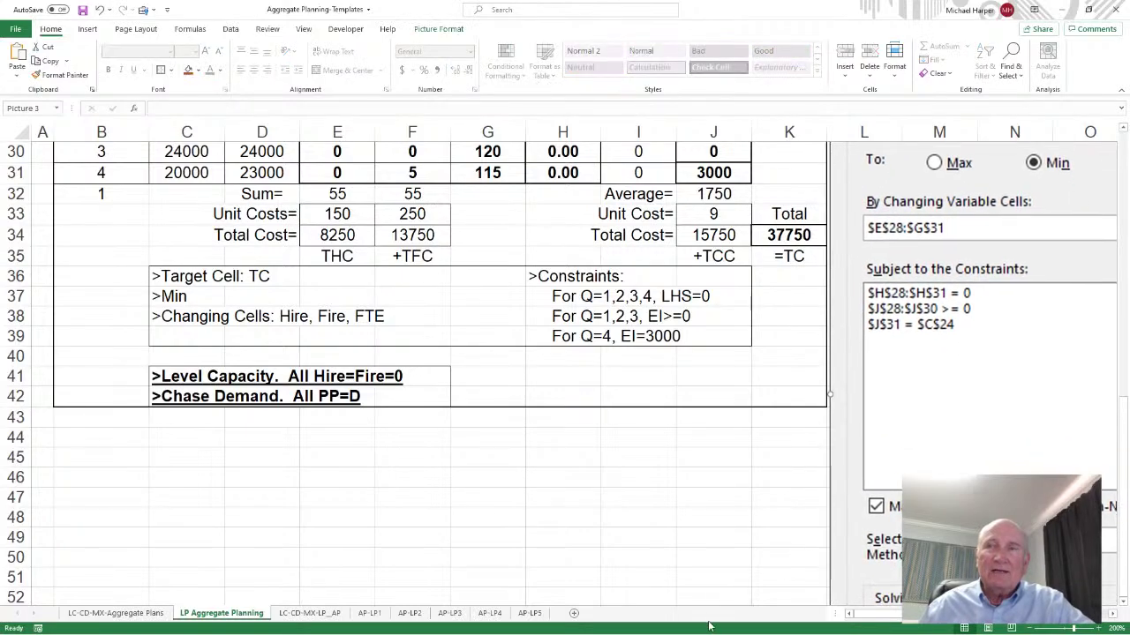
{"action": "scroll", "coordinate": [846, 438], "scroll_direction": "up", "scroll_amount": 3}
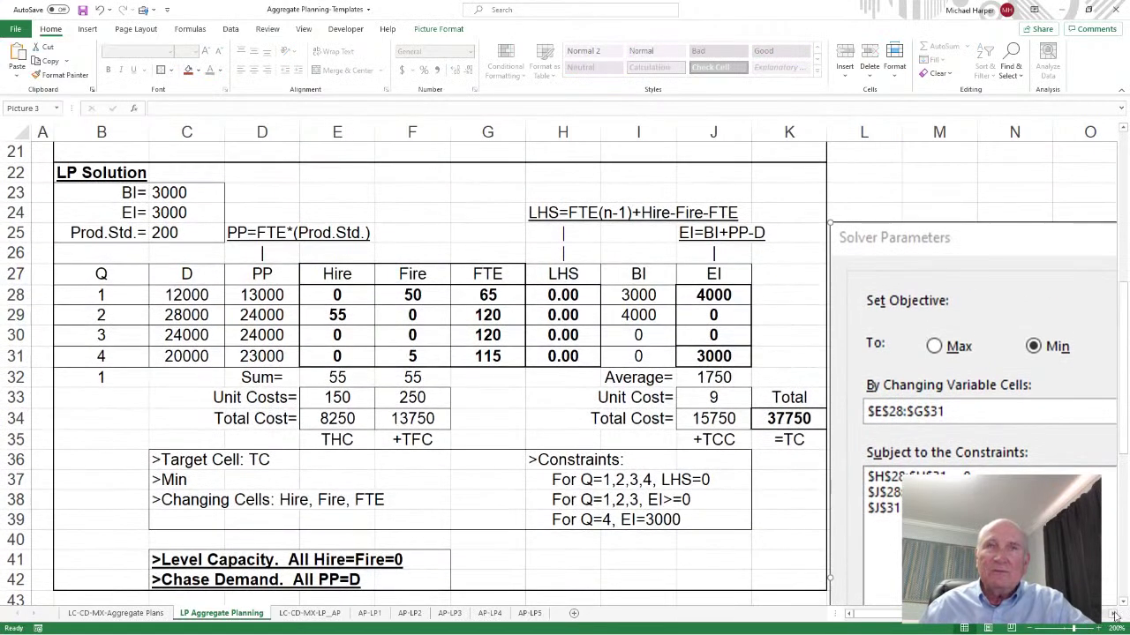
{"action": "scroll", "coordinate": [1115, 615], "scroll_direction": "right", "scroll_amount": 2}
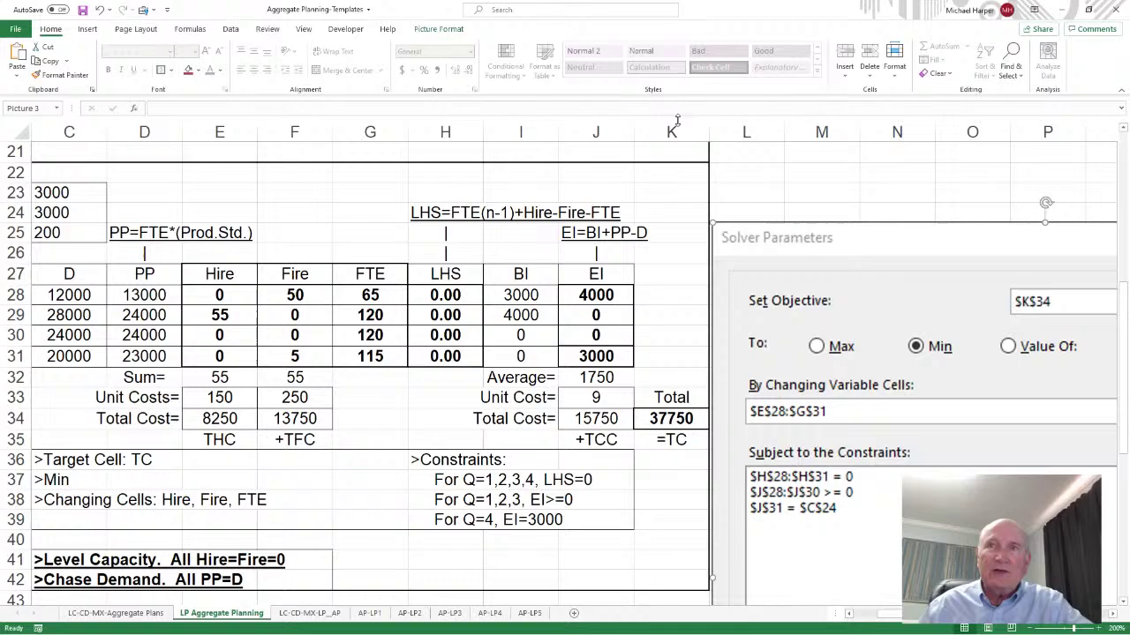
- Check the Solver objective cell K34 and the changing cells E28:G31 for Hire, Fire and FTE in the LP Solution table
{"action": "left_click", "coordinate": [657, 419]}
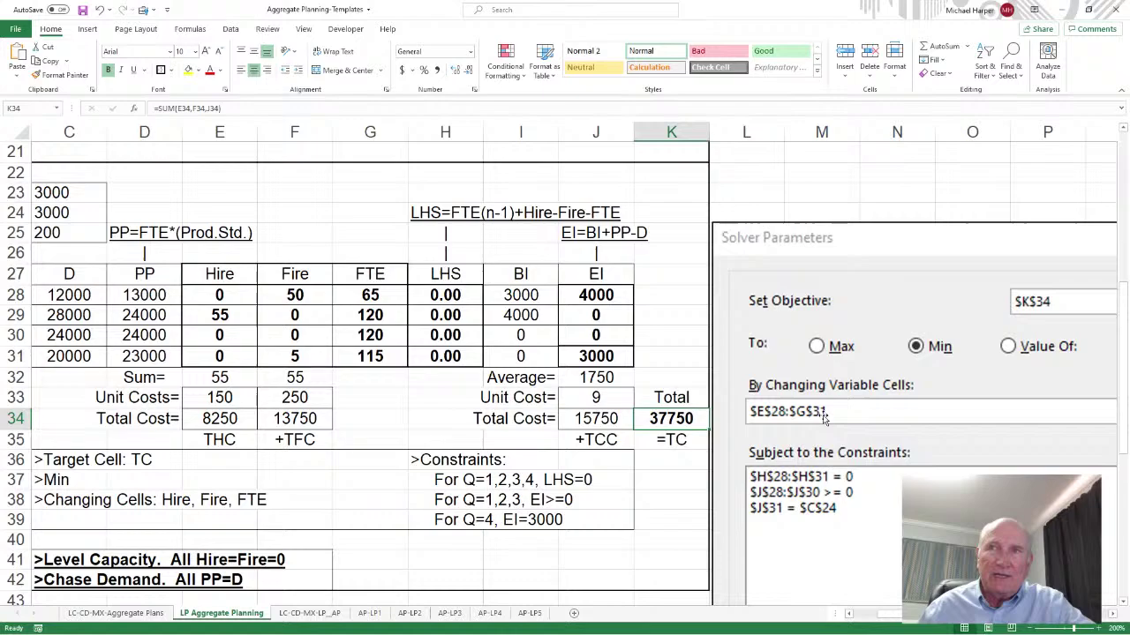
{"action": "left_click_drag", "start_coordinate": [233, 300], "coordinate": [348, 351]}
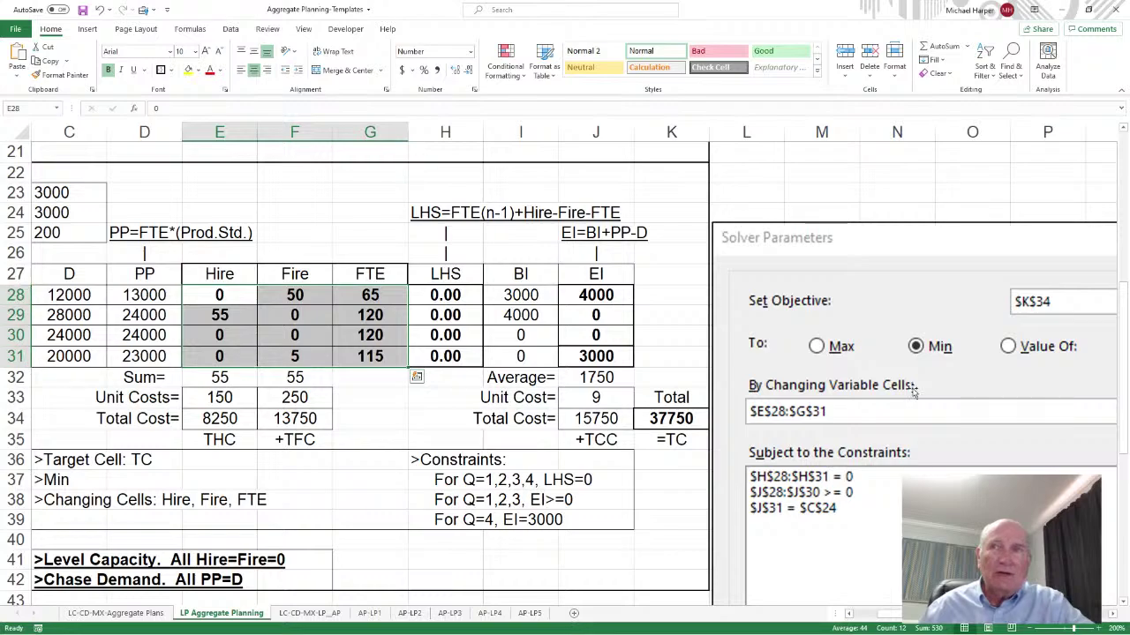
{"action": "scroll", "coordinate": [914, 393], "scroll_direction": "down", "scroll_amount": 2}
{"action": "scroll", "coordinate": [885, 389], "scroll_direction": "up", "scroll_amount": 1}
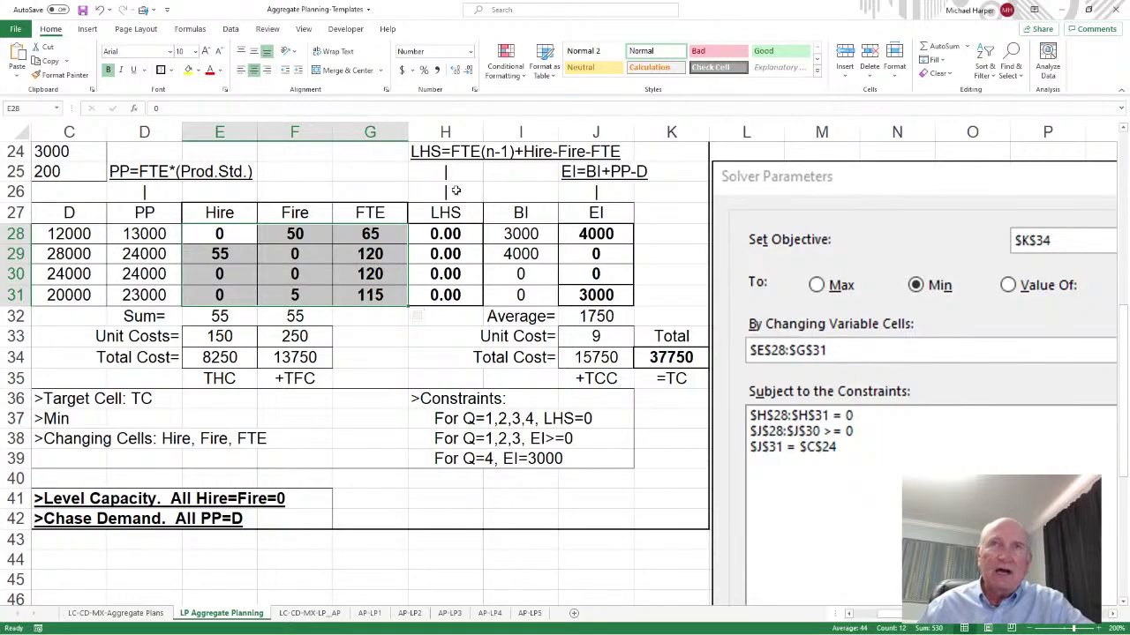
- Check the Solver constraint cells: LHS in H28:H31, ending inventory in J28:J30 and J31, plus the production standard and required EI in C24
{"action": "left_click_drag", "start_coordinate": [445, 234], "coordinate": [445, 295]}
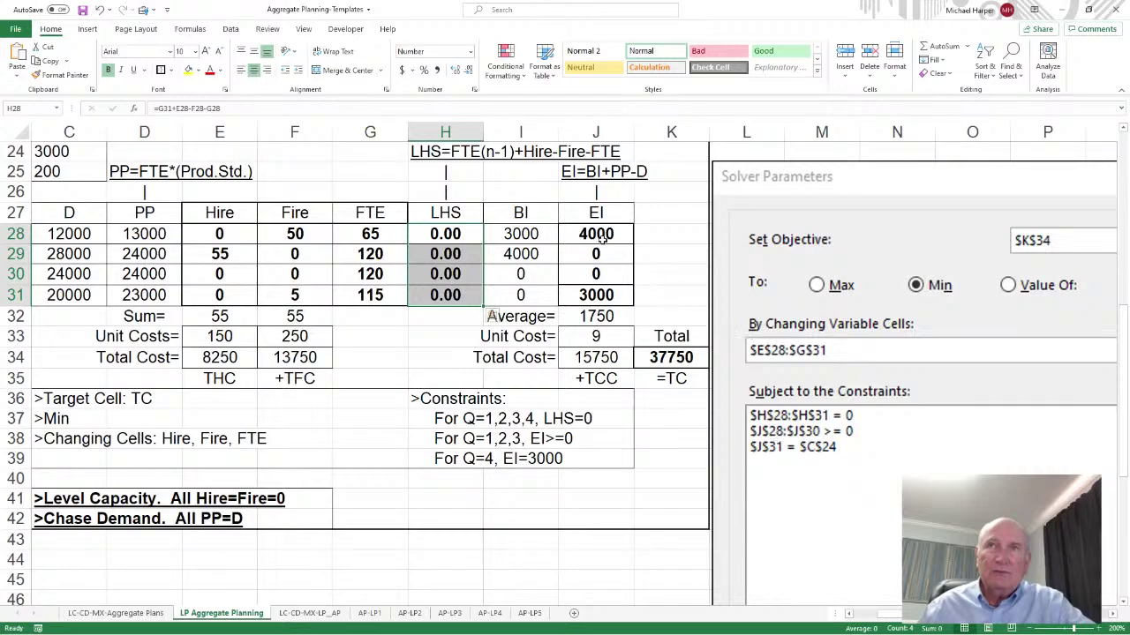
{"action": "left_click_drag", "start_coordinate": [604, 241], "coordinate": [609, 265]}
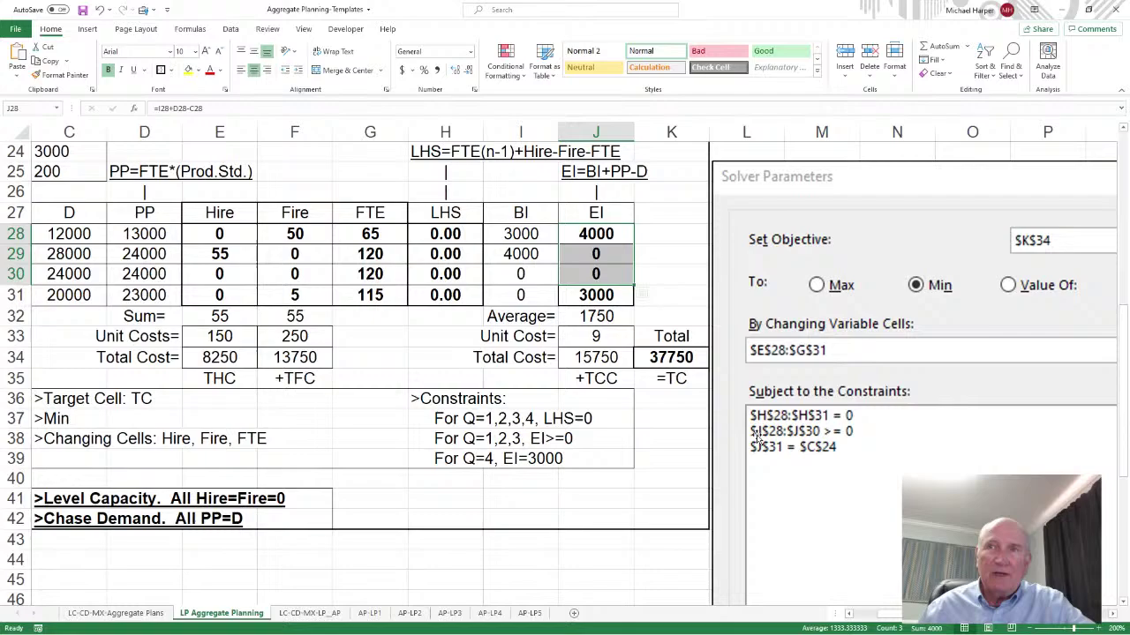
{"action": "left_click", "coordinate": [596, 295]}
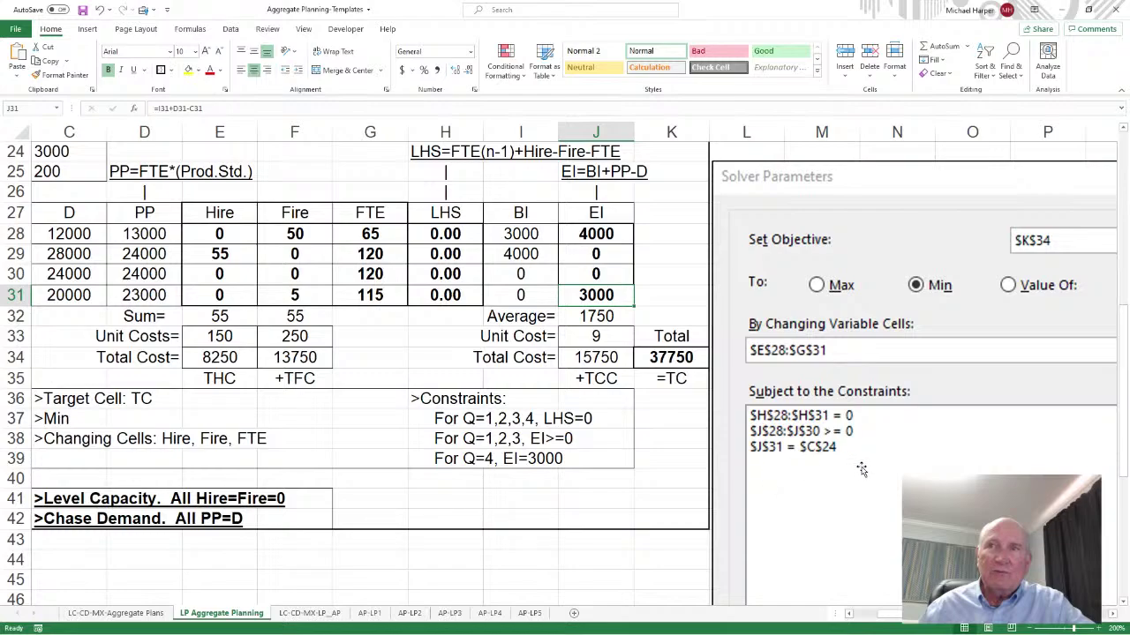
{"action": "left_click", "coordinate": [850, 615]}
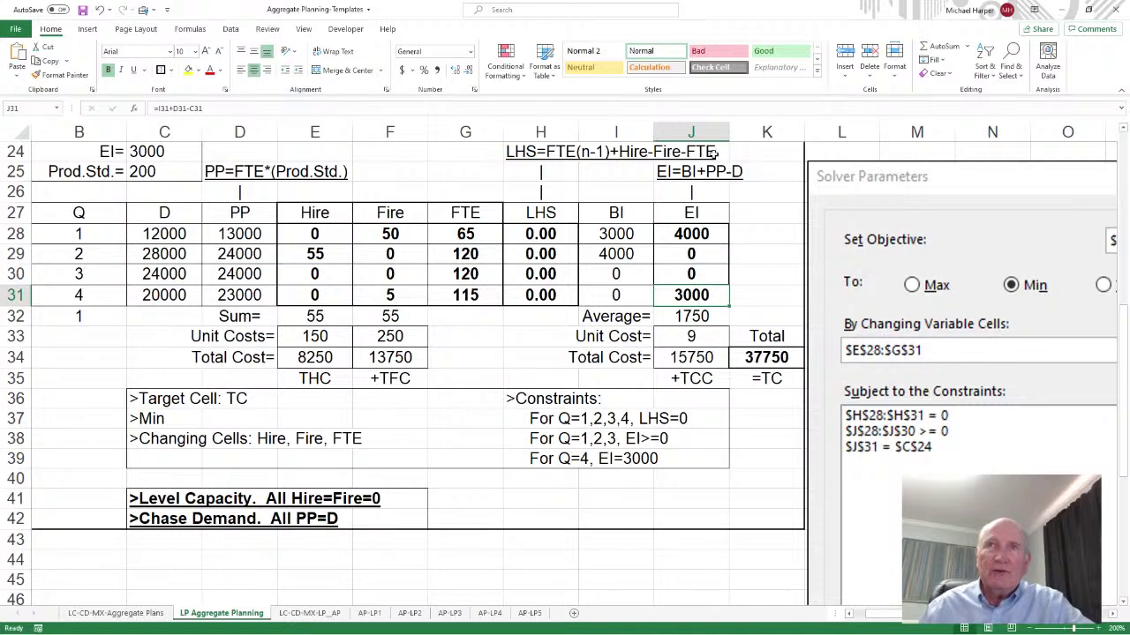
{"action": "left_click", "coordinate": [166, 170]}
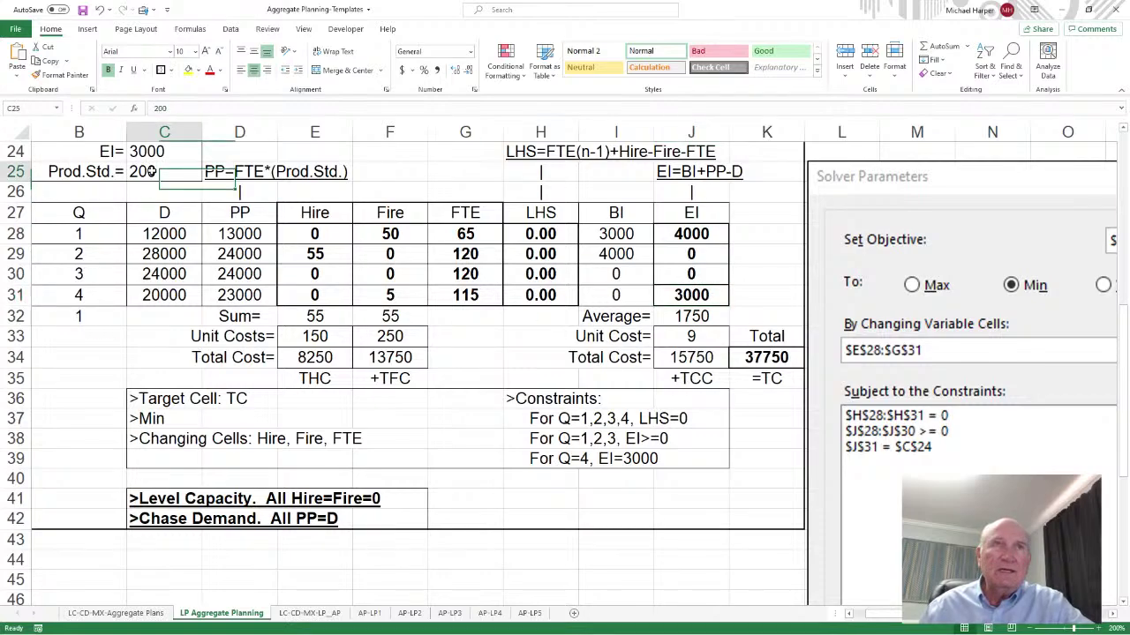
{"action": "left_click", "coordinate": [155, 156]}
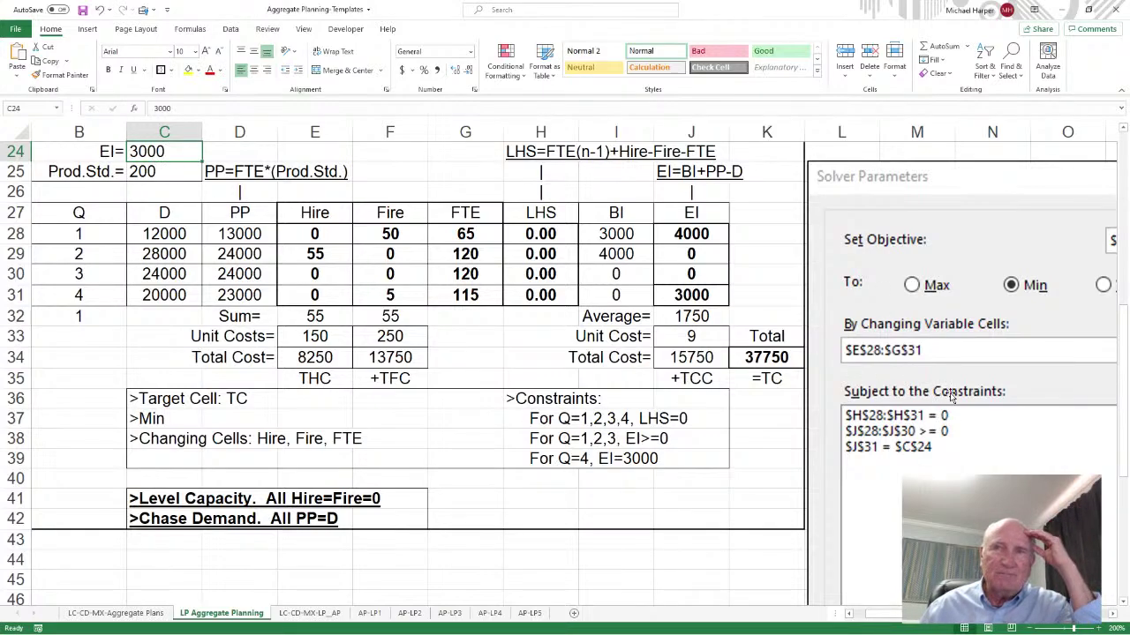
- On the LC-CD-MX-LP_AP sheet, examine the inventory Cc and TCC columns (L7:M12) of the Level Capacity plan
{"action": "scroll", "coordinate": [949, 397], "scroll_direction": "up", "scroll_amount": 8}
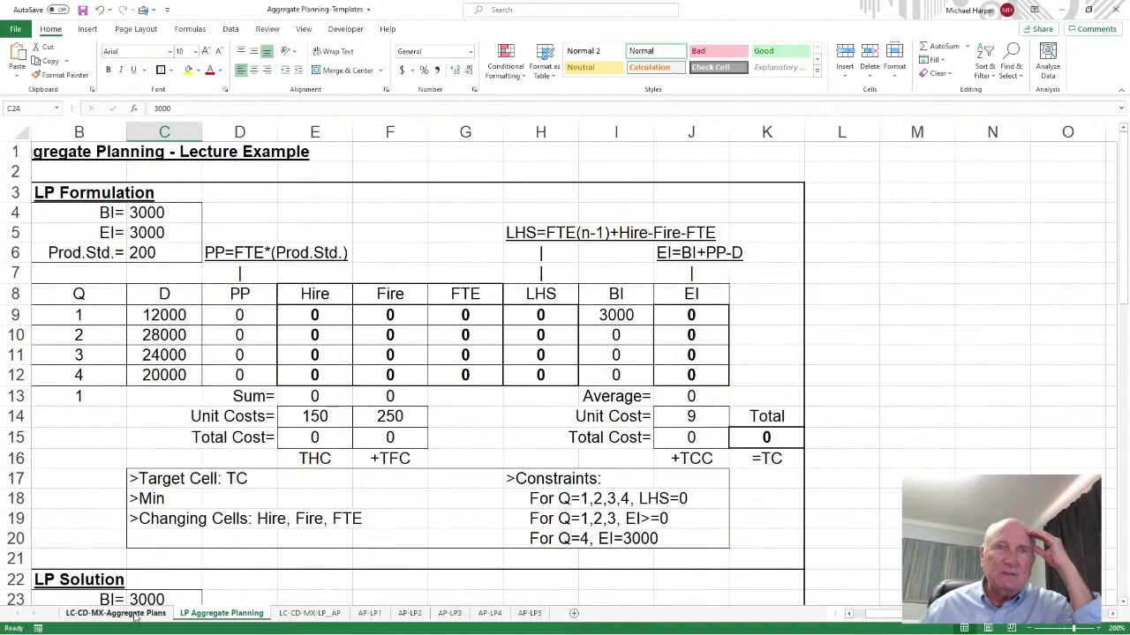
{"action": "left_click", "coordinate": [307, 614]}
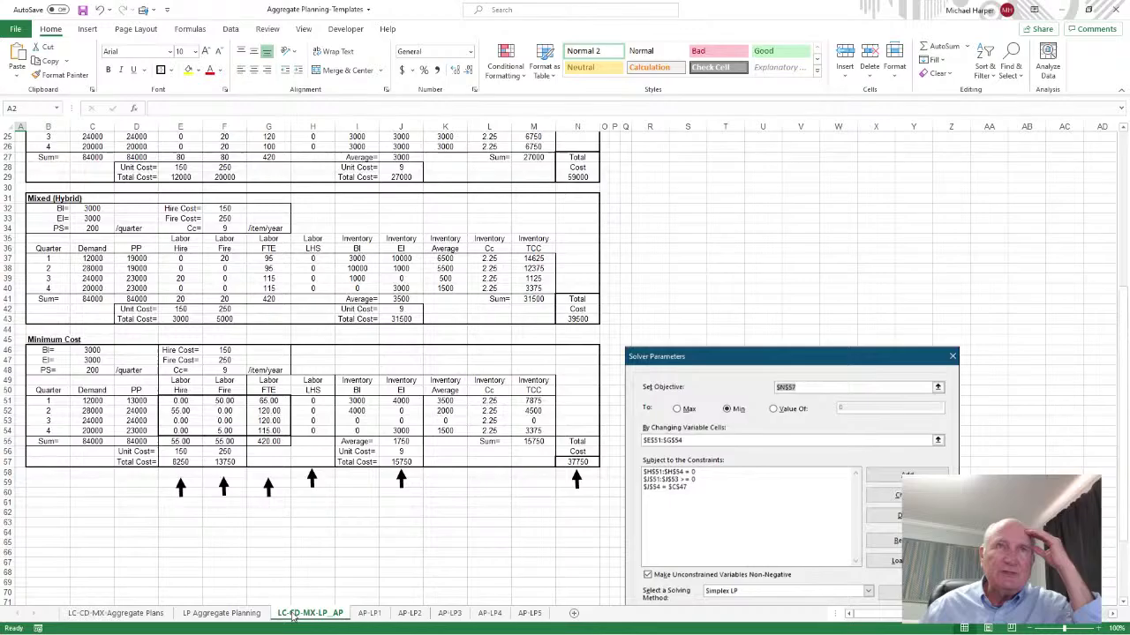
{"action": "scroll", "coordinate": [346, 510], "scroll_direction": "up", "scroll_amount": 7}
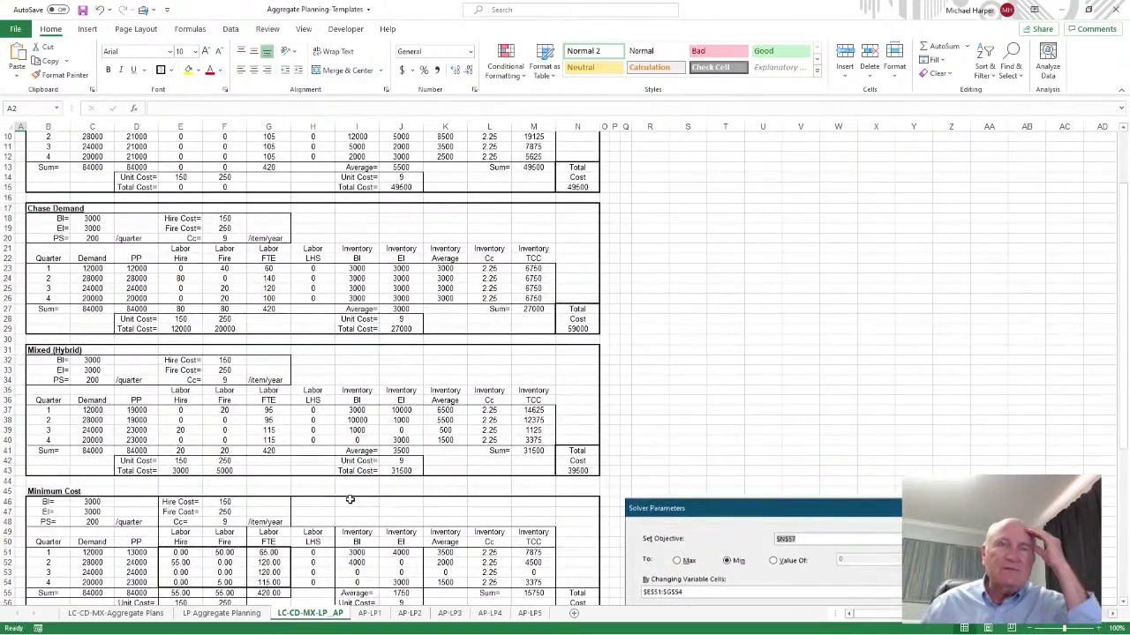
{"action": "scroll", "coordinate": [349, 510], "scroll_direction": "up", "scroll_amount": 1}
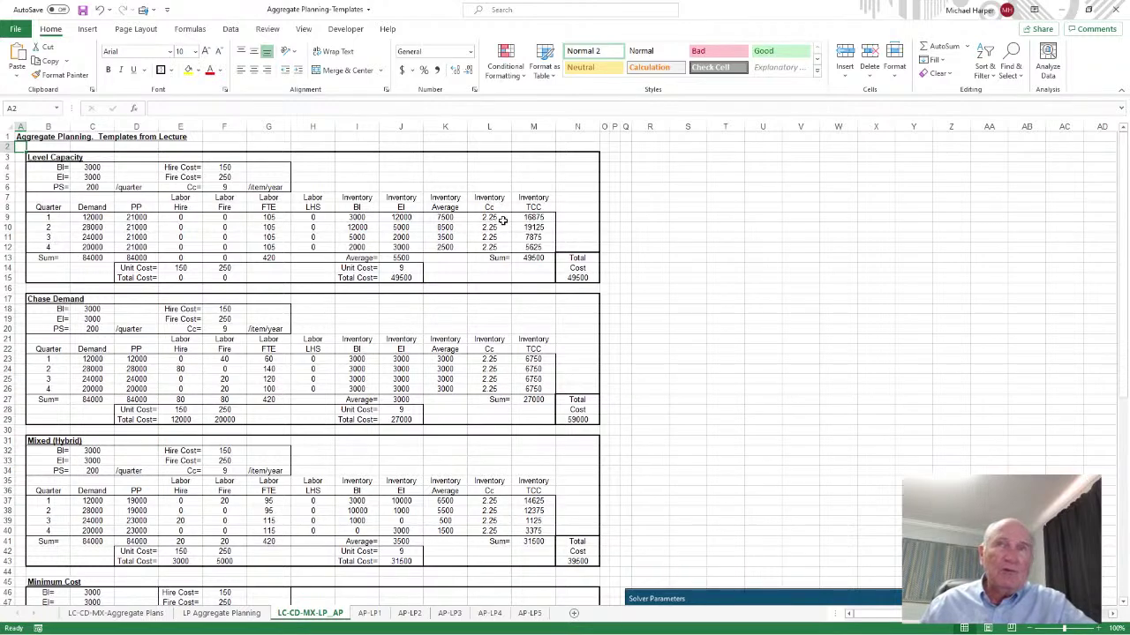
{"action": "left_click_drag", "start_coordinate": [484, 197], "coordinate": [533, 247]}
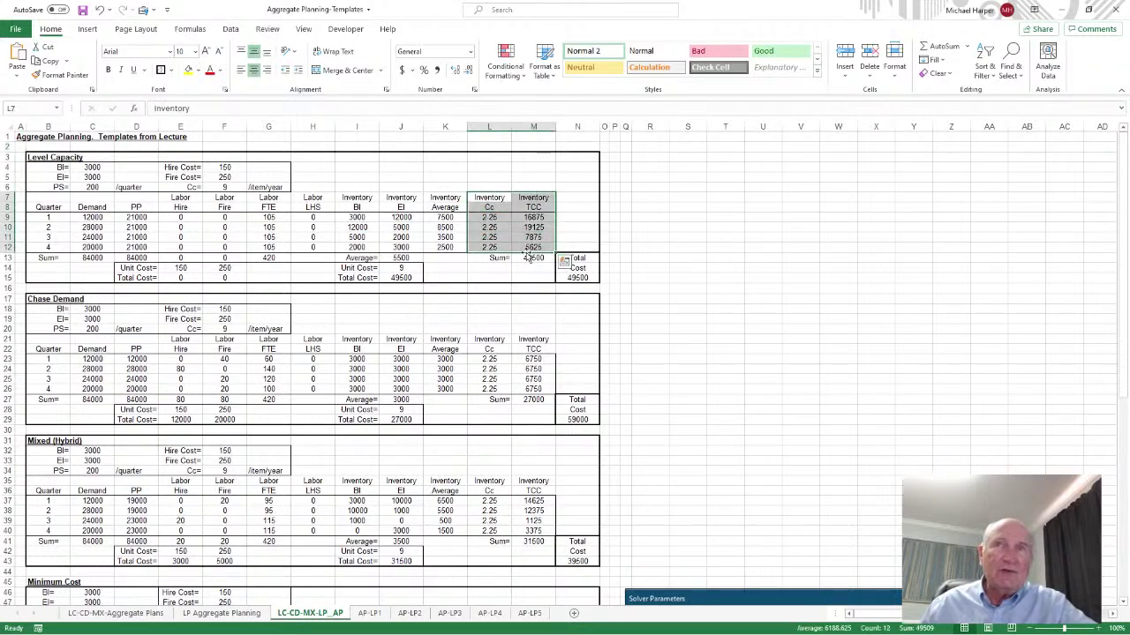
- Show the LC-CD-MX-LP_AP sheet at 200% magnification
{"action": "left_click", "coordinate": [1114, 628]}
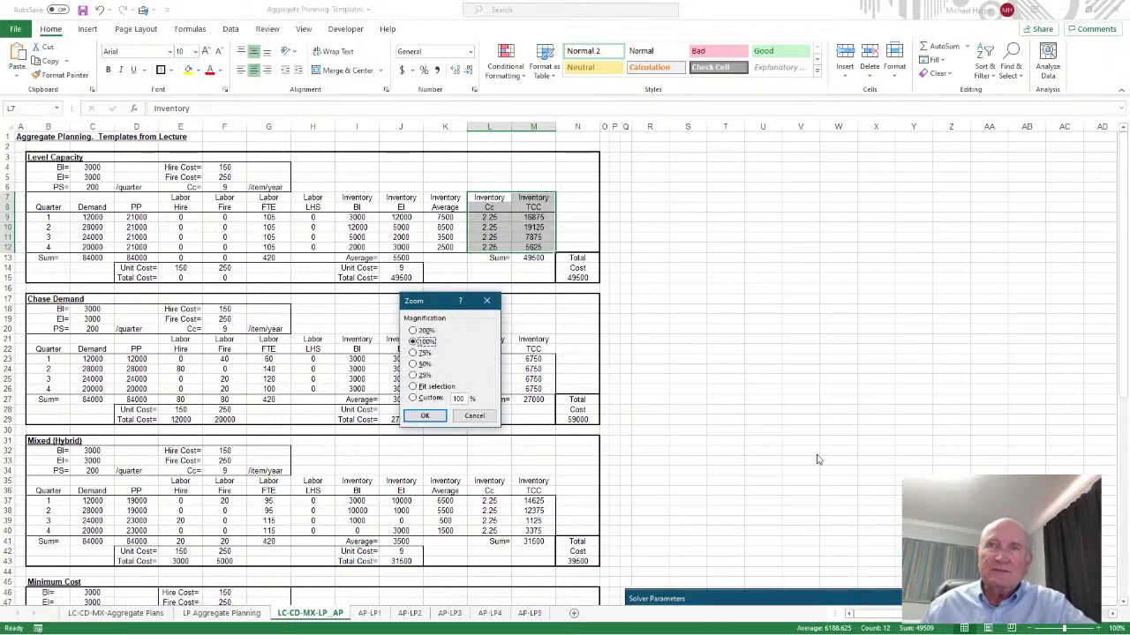
{"action": "left_click", "coordinate": [431, 329]}
{"action": "left_click", "coordinate": [425, 416]}
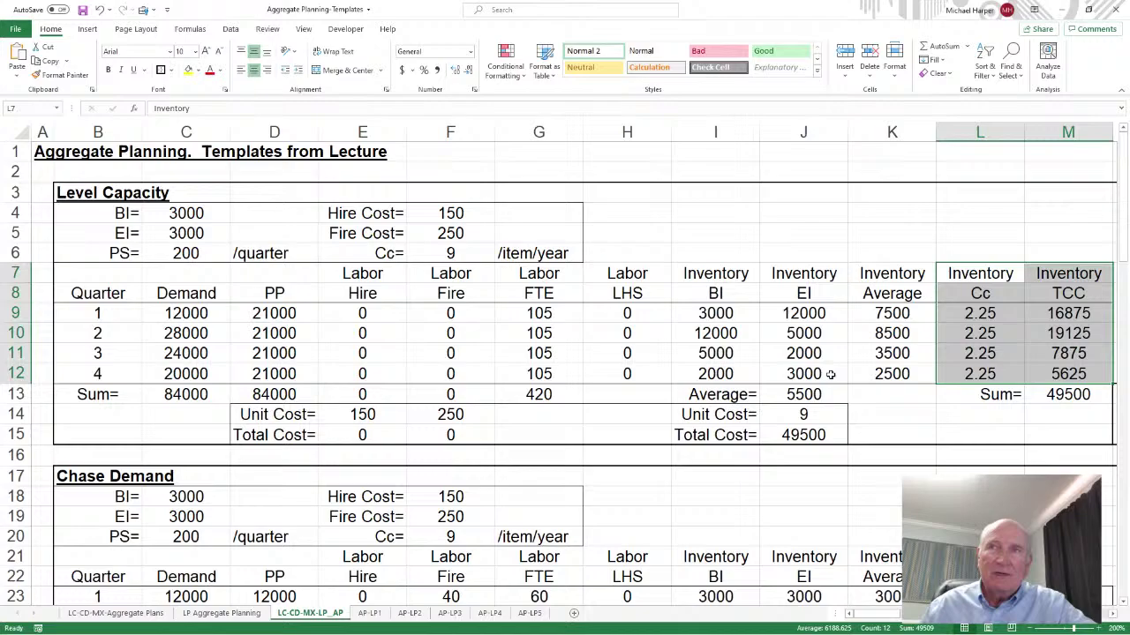
- Examine the Level Capacity, Chase Demand, Mixed (Hybrid) and Minimum Cost plans on the LC-CD-MX-LP_AP sheet
{"action": "scroll", "coordinate": [877, 342], "scroll_direction": "down", "scroll_amount": 1}
{"action": "scroll", "coordinate": [877, 342], "scroll_direction": "up", "scroll_amount": 1}
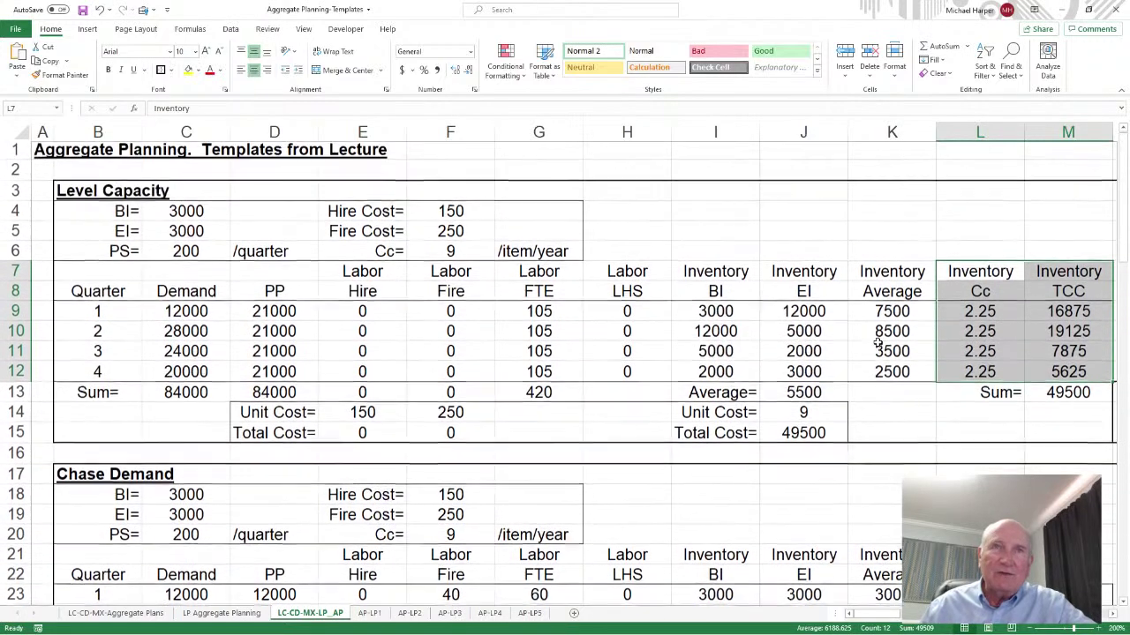
{"action": "scroll", "coordinate": [878, 343], "scroll_direction": "down", "scroll_amount": 7}
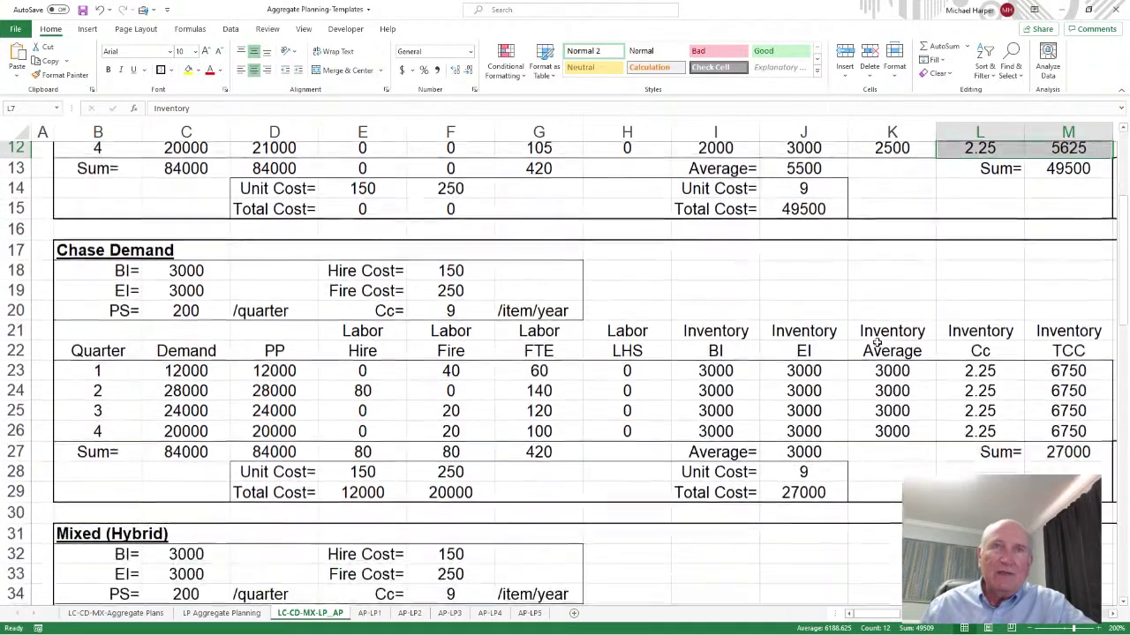
{"action": "scroll", "coordinate": [877, 342], "scroll_direction": "down", "scroll_amount": 6}
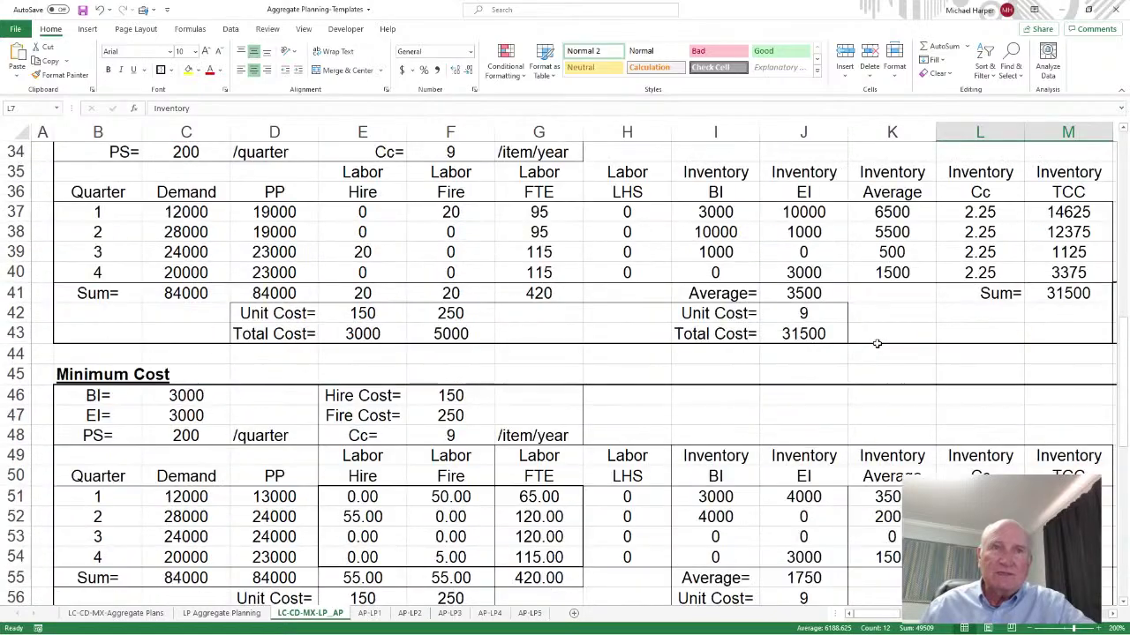
{"action": "left_click_drag", "start_coordinate": [854, 613], "coordinate": [917, 624]}
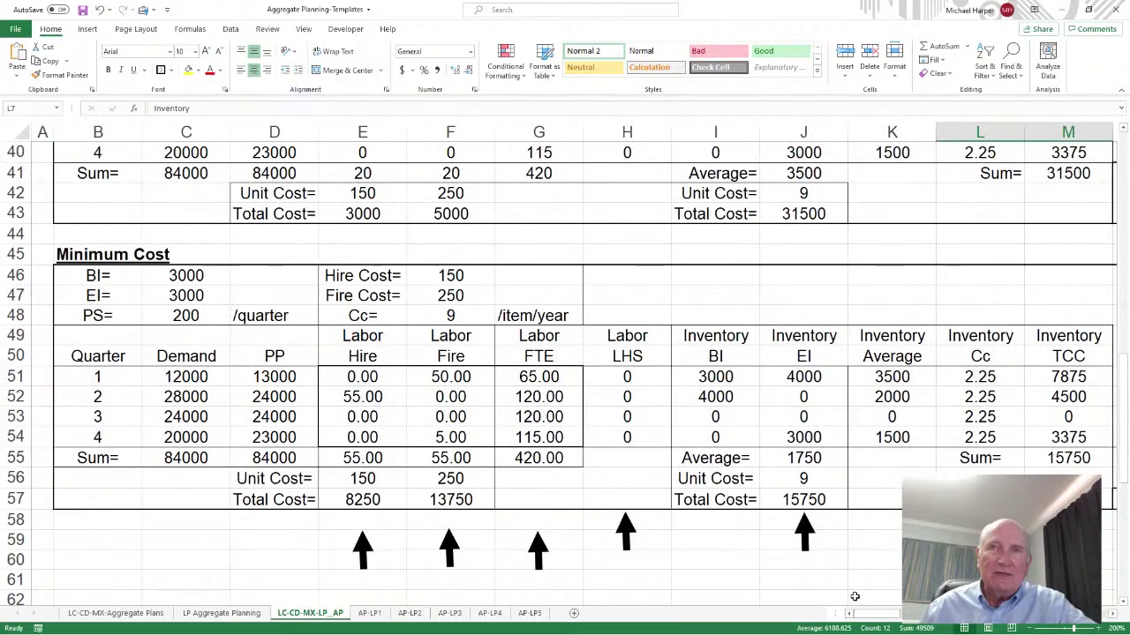
{"action": "scroll", "coordinate": [848, 574], "scroll_direction": "down", "scroll_amount": 1}
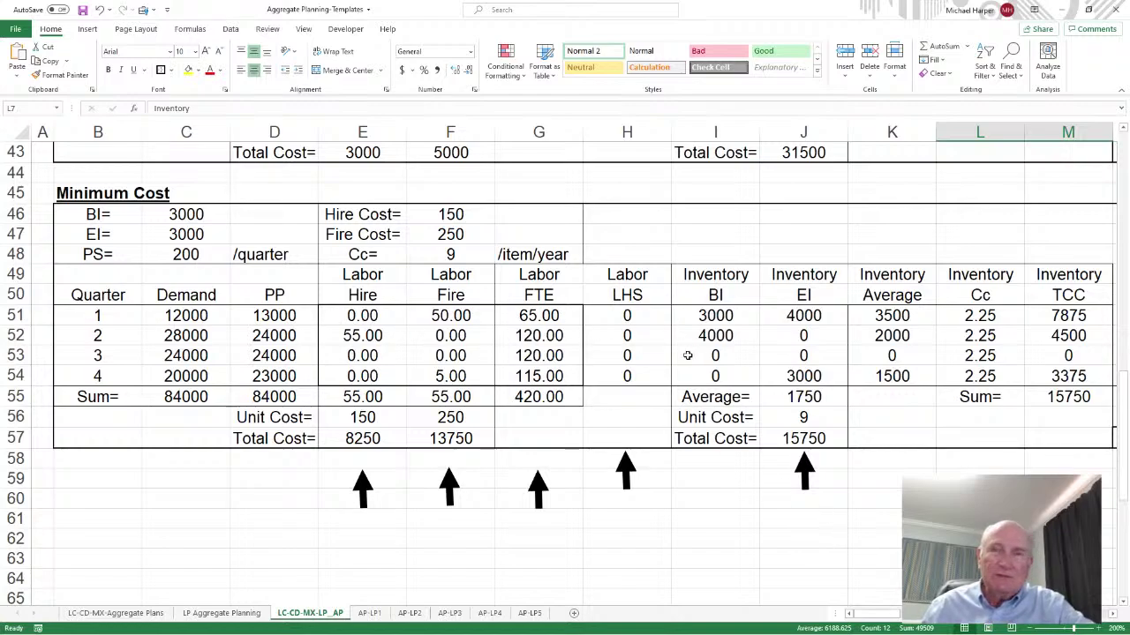
{"action": "scroll", "coordinate": [684, 376], "scroll_direction": "up", "scroll_amount": 6}
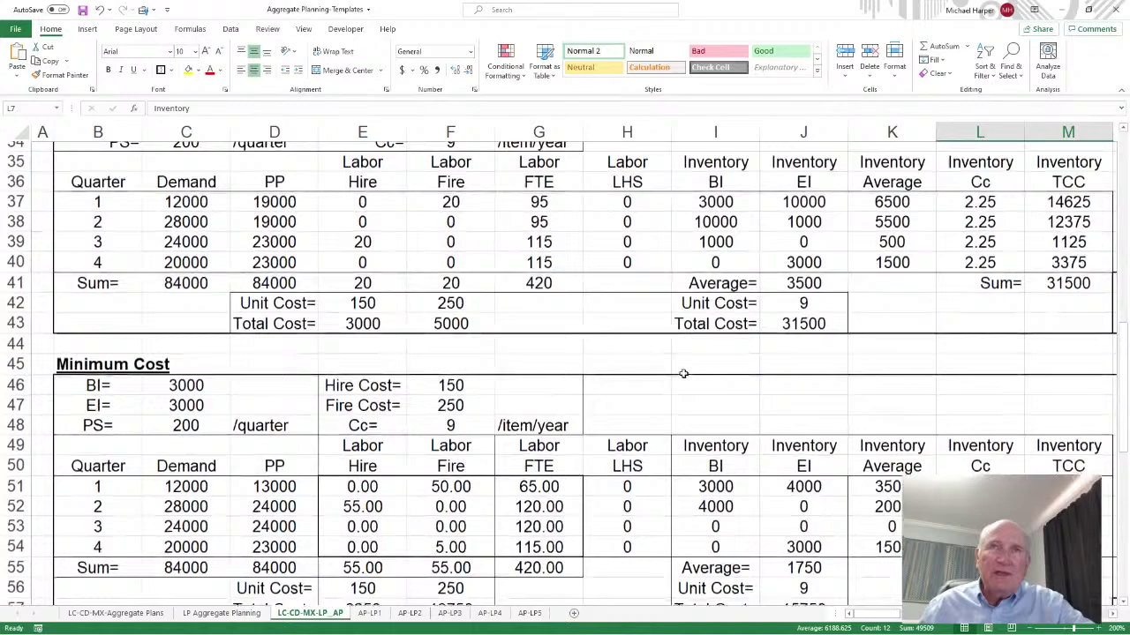
{"action": "scroll", "coordinate": [678, 356], "scroll_direction": "up", "scroll_amount": 3}
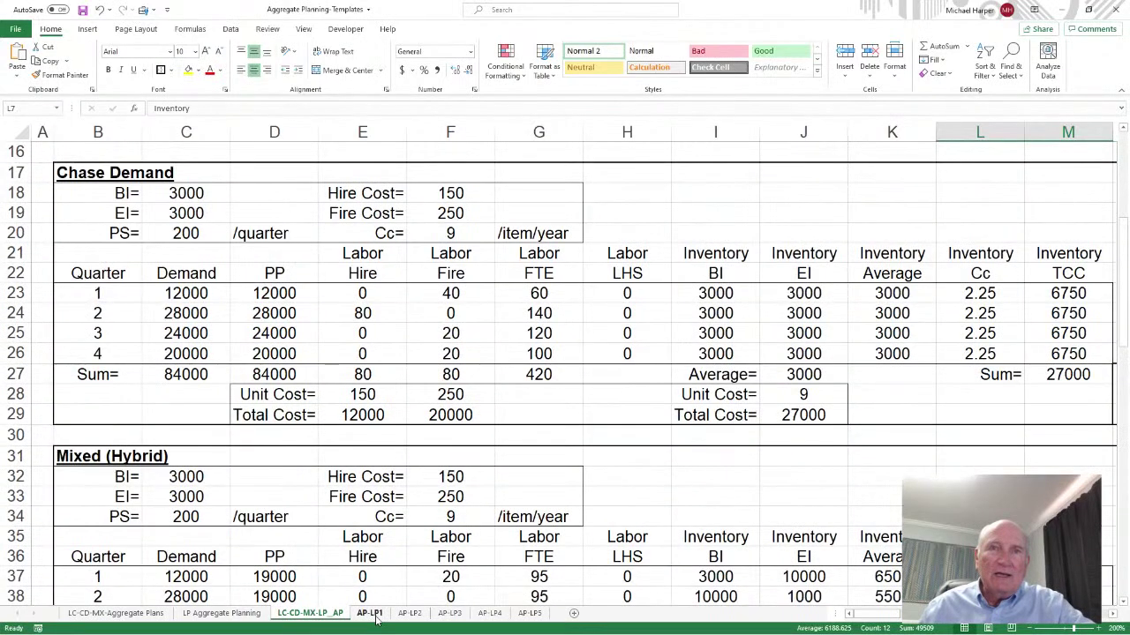
- Show the AP-LP1 sheet at 200% magnification and move its Solver Parameters picture over the LP Solution table
{"action": "left_click", "coordinate": [375, 615]}
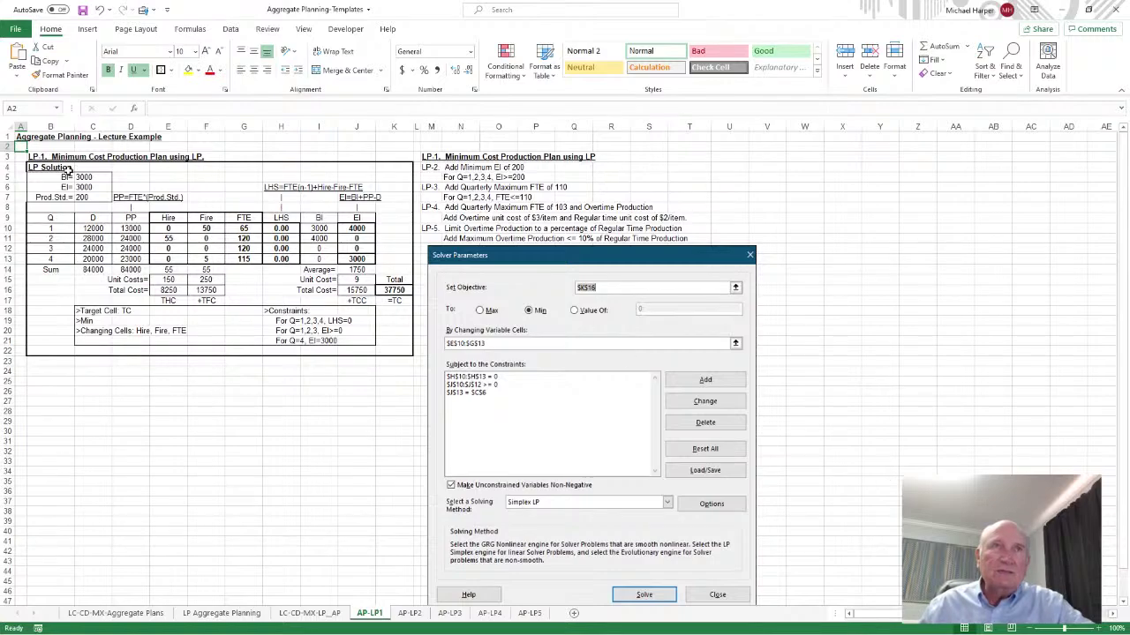
{"action": "left_click", "coordinate": [1115, 628]}
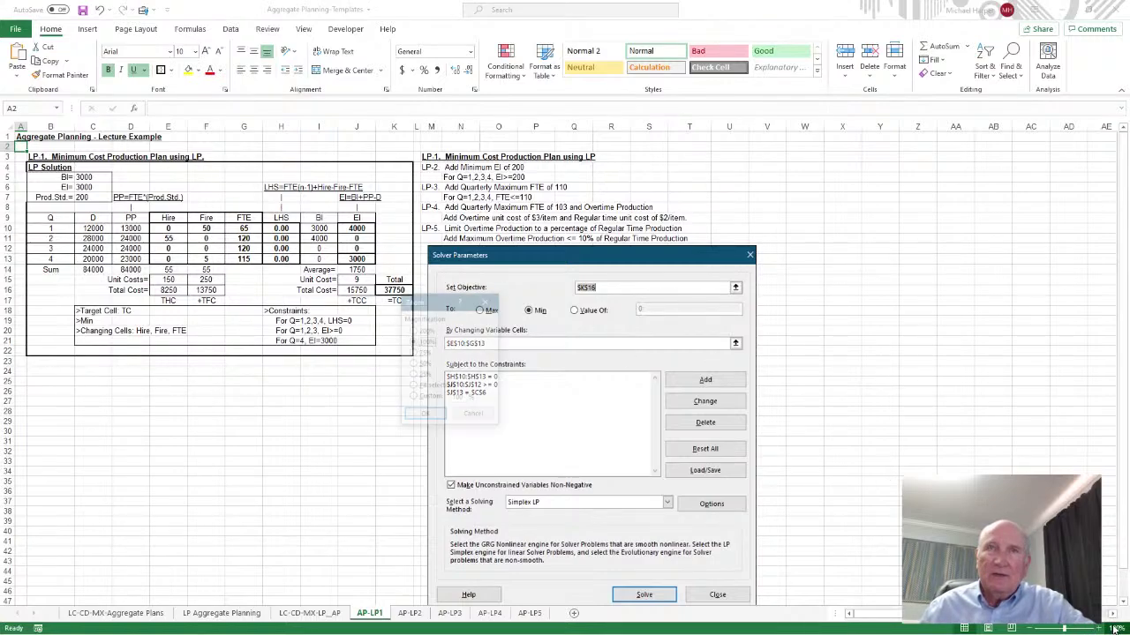
{"action": "left_click", "coordinate": [426, 331]}
{"action": "left_click", "coordinate": [425, 415]}
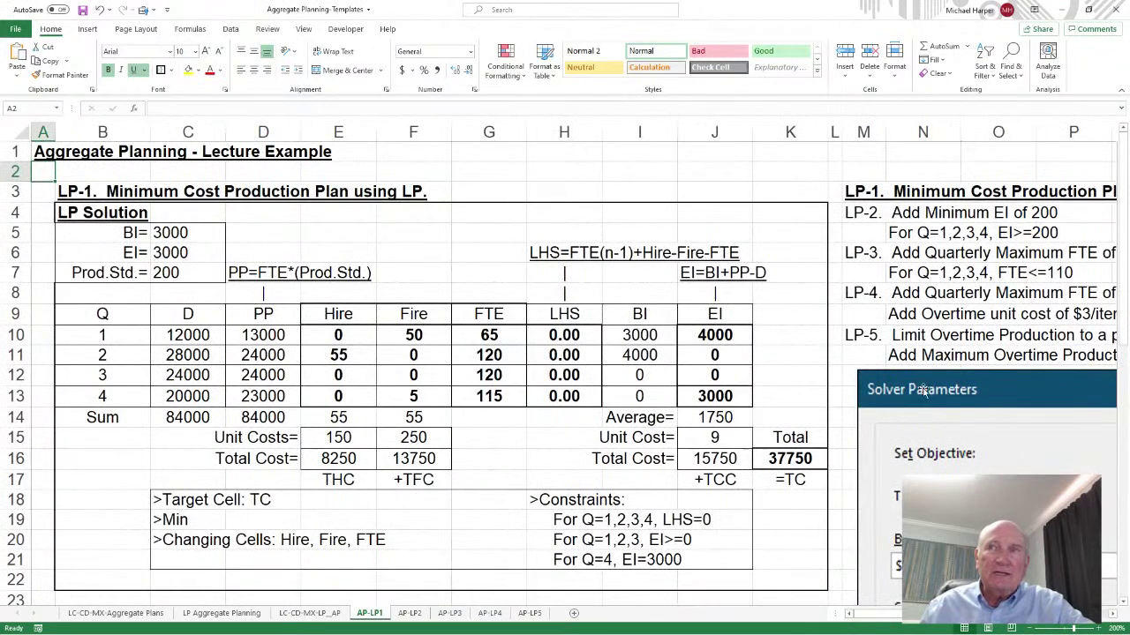
{"action": "left_click_drag", "start_coordinate": [923, 394], "coordinate": [254, 274]}
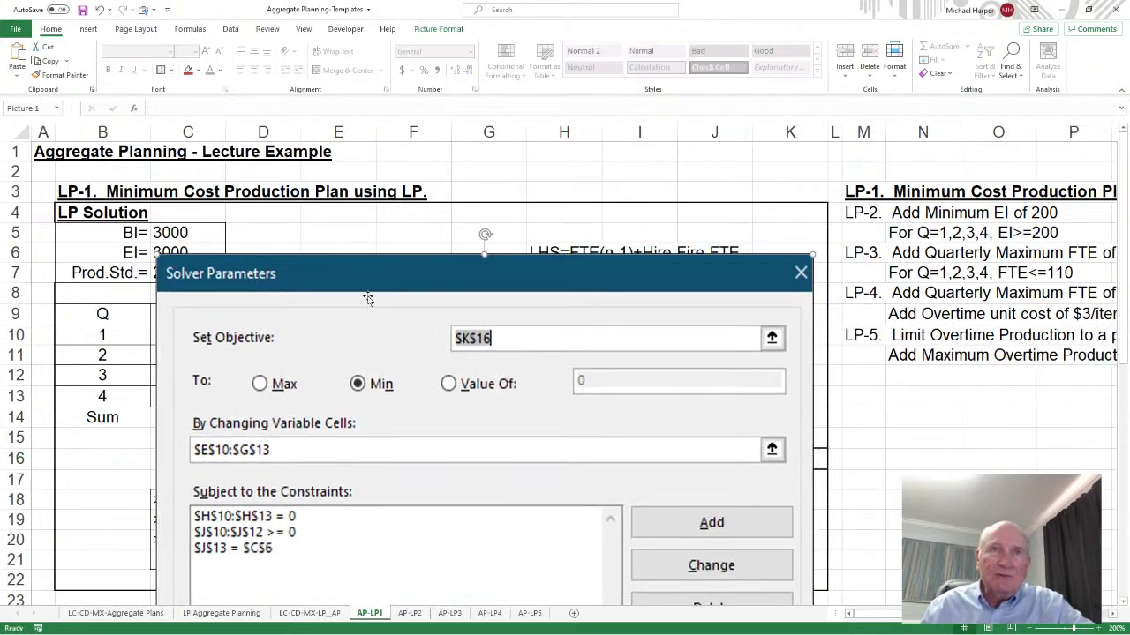
- Move the Solver Parameters picture aside on AP-LP1 and examine the Hire, Fire and FTE changing cells E10:G13
{"action": "left_click_drag", "start_coordinate": [354, 274], "coordinate": [767, 278]}
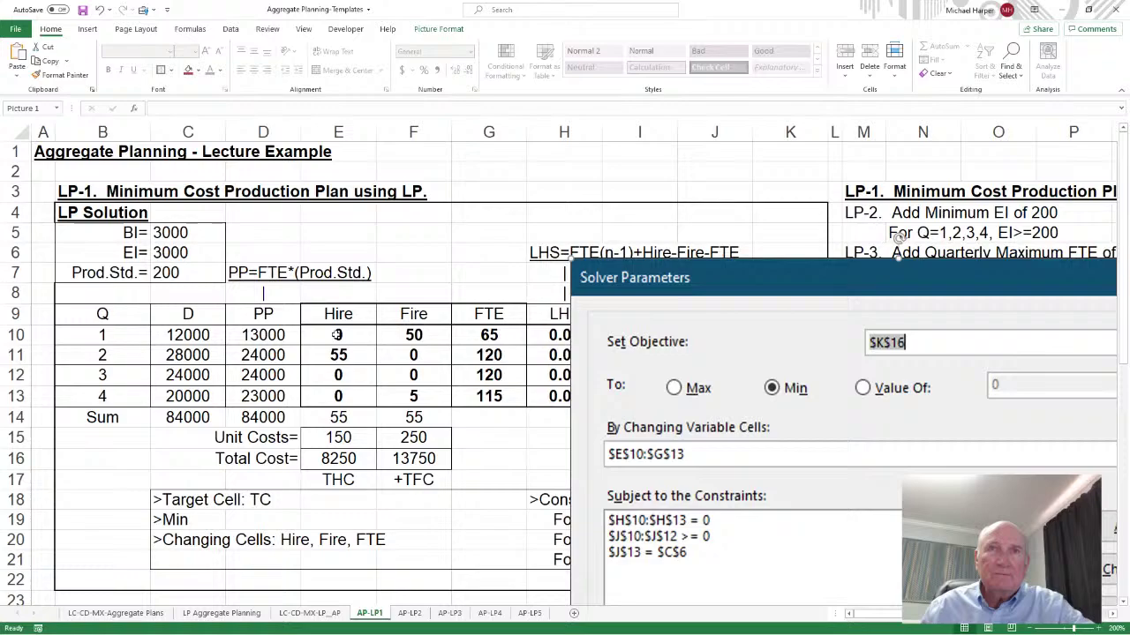
{"action": "left_click_drag", "start_coordinate": [337, 335], "coordinate": [460, 391]}
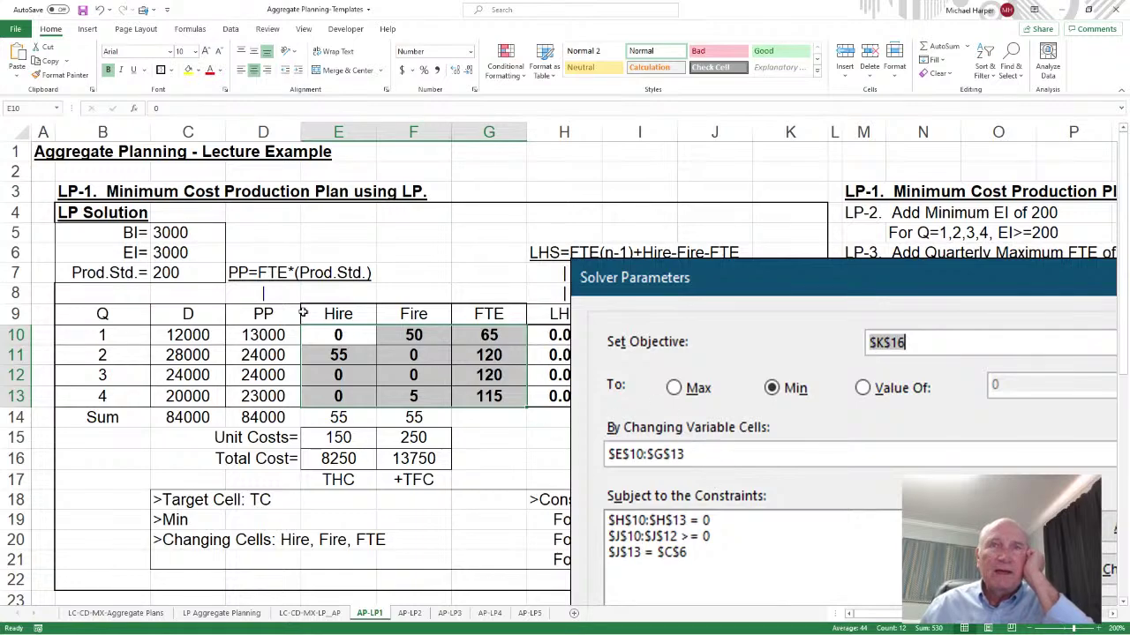
{"action": "left_click_drag", "start_coordinate": [756, 265], "coordinate": [913, 143]}
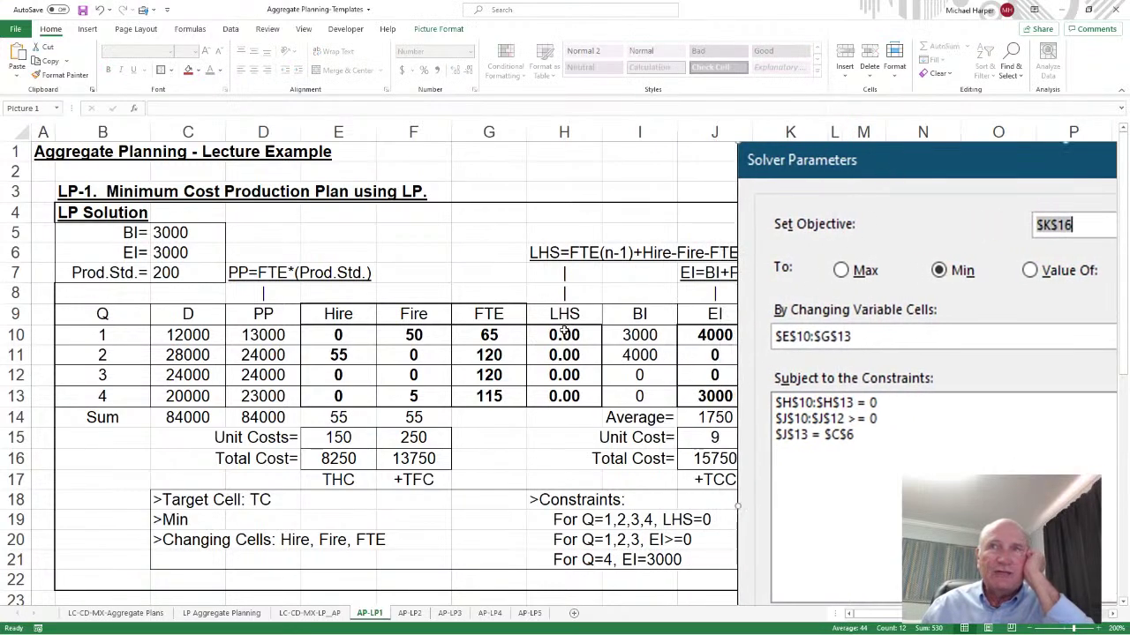
- Compare the Solver constraints with the LHS cells H10:H13, the EI cells J10:J13 and the required ending inventory in C6
{"action": "left_click_drag", "start_coordinate": [563, 332], "coordinate": [569, 396]}
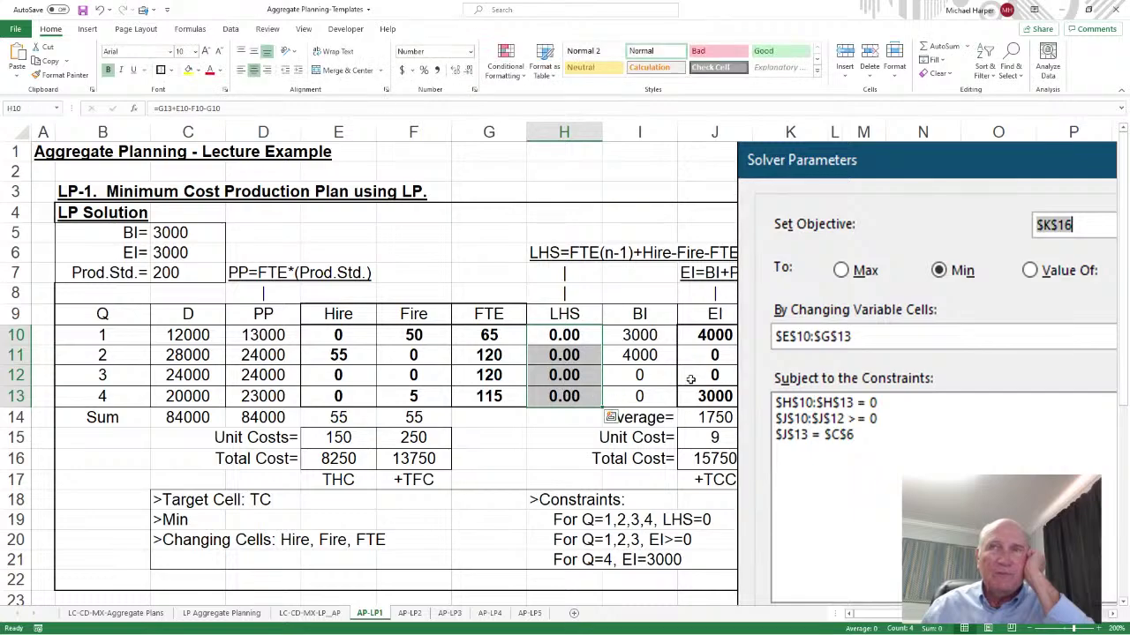
{"action": "left_click_drag", "start_coordinate": [708, 328], "coordinate": [699, 395]}
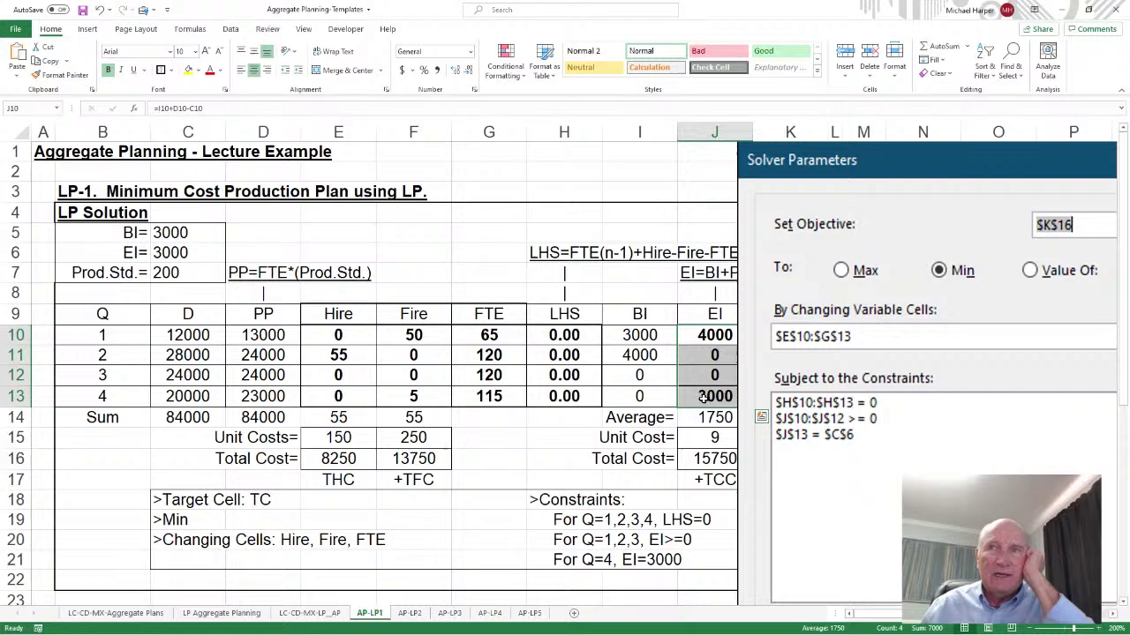
{"action": "left_click", "coordinate": [702, 397]}
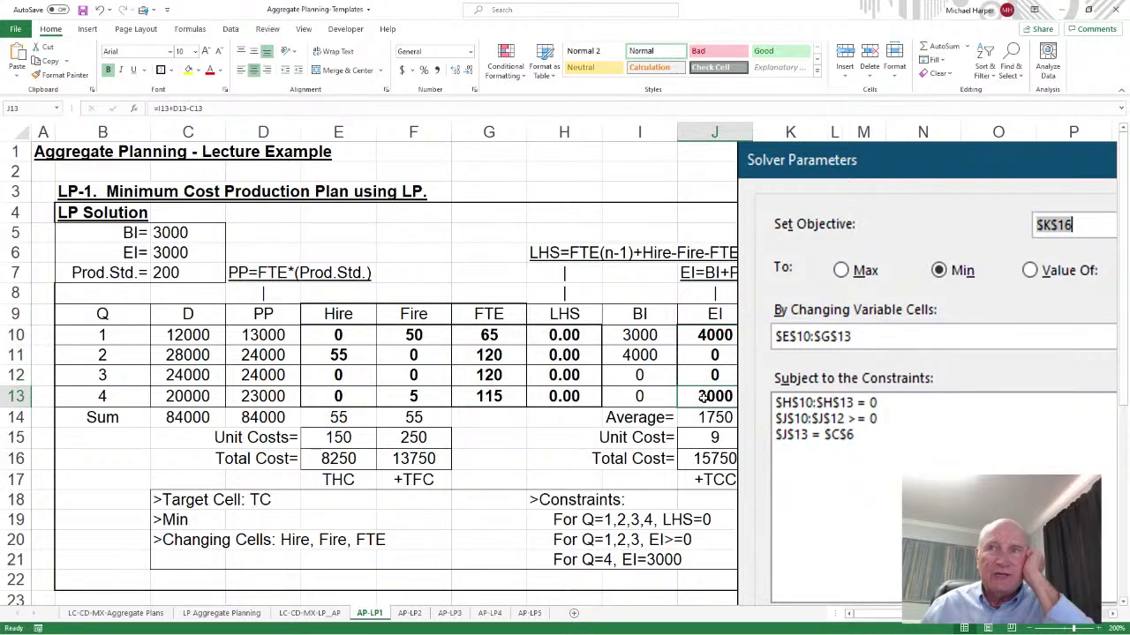
{"action": "left_click", "coordinate": [165, 252]}
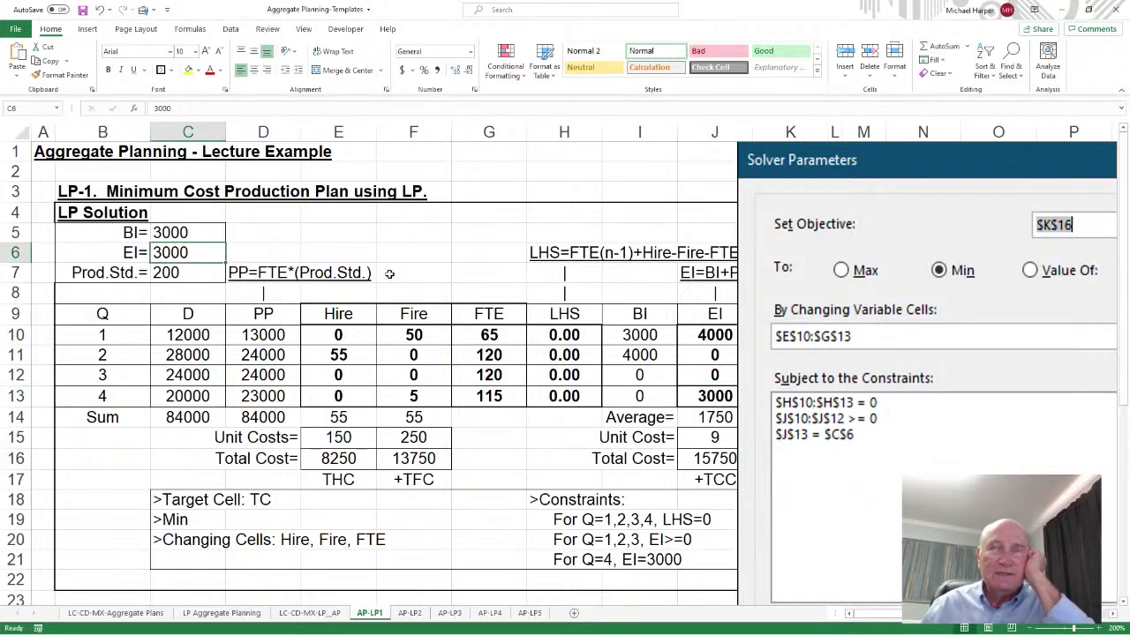
- Reposition the Solver Parameters picture beyond column K so the whole AP-LP1 LP Solution table is uncovered
{"action": "left_click_drag", "start_coordinate": [886, 169], "coordinate": [623, 143]}
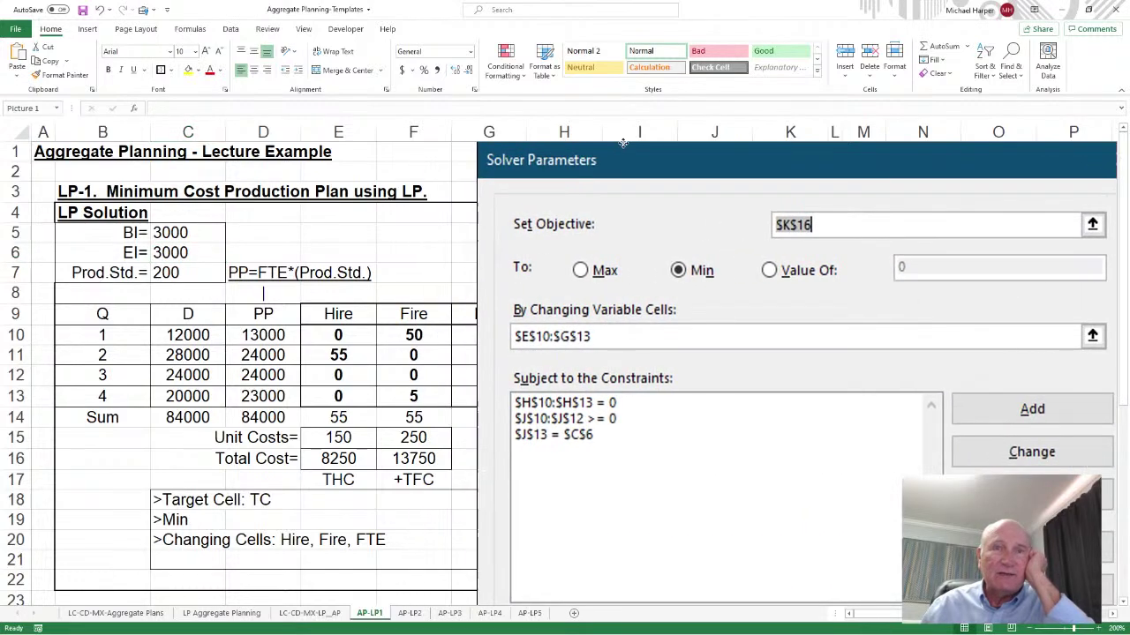
{"action": "key", "text": "ctrl+z"}
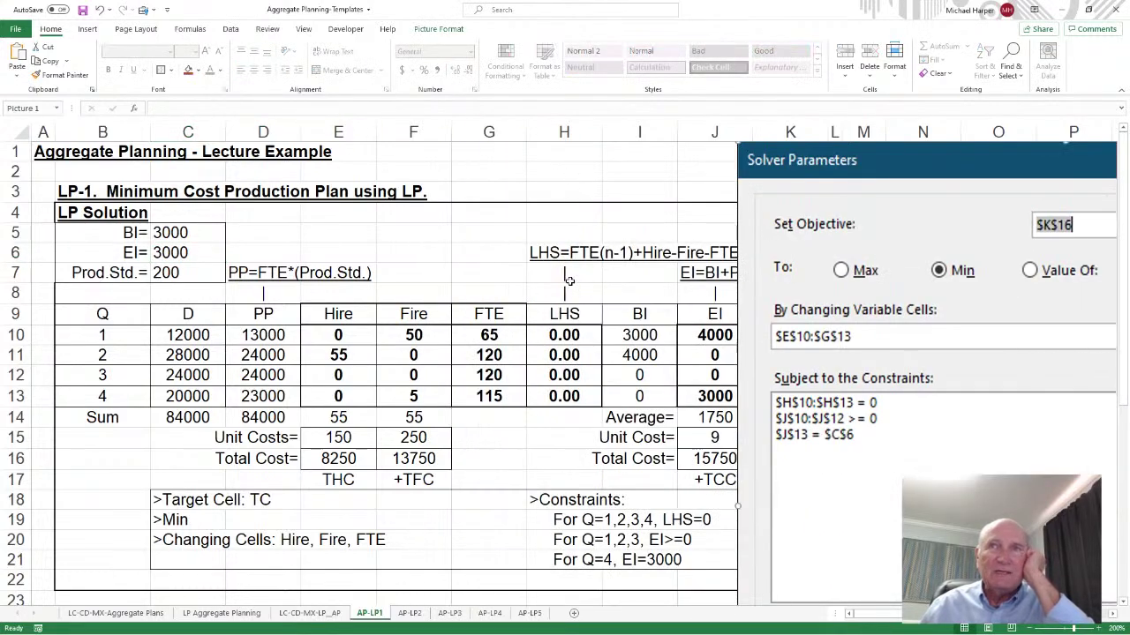
{"action": "left_click_drag", "start_coordinate": [858, 157], "coordinate": [961, 221]}
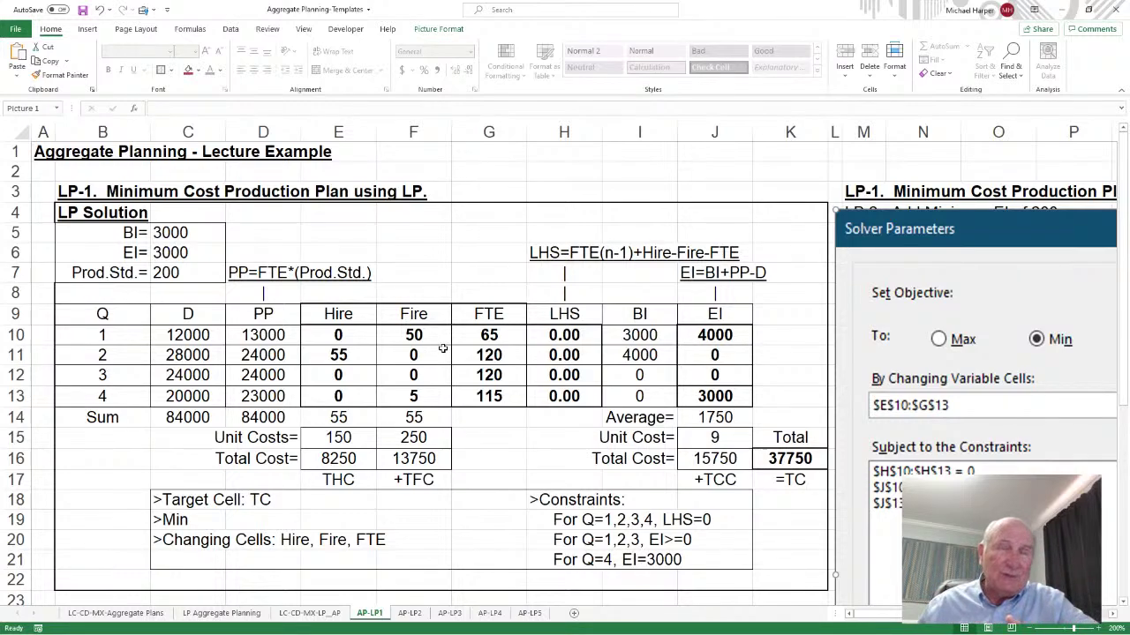
- Show the AP-LP2 sheet at 200% magnification
{"action": "left_click", "coordinate": [410, 614]}
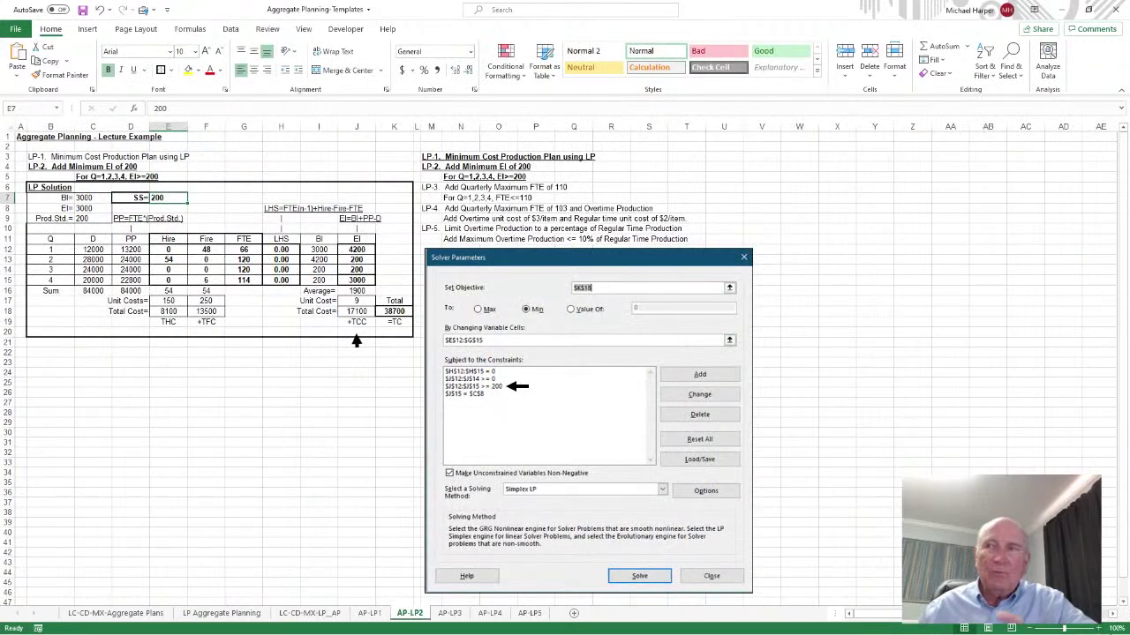
{"action": "left_click", "coordinate": [1112, 626]}
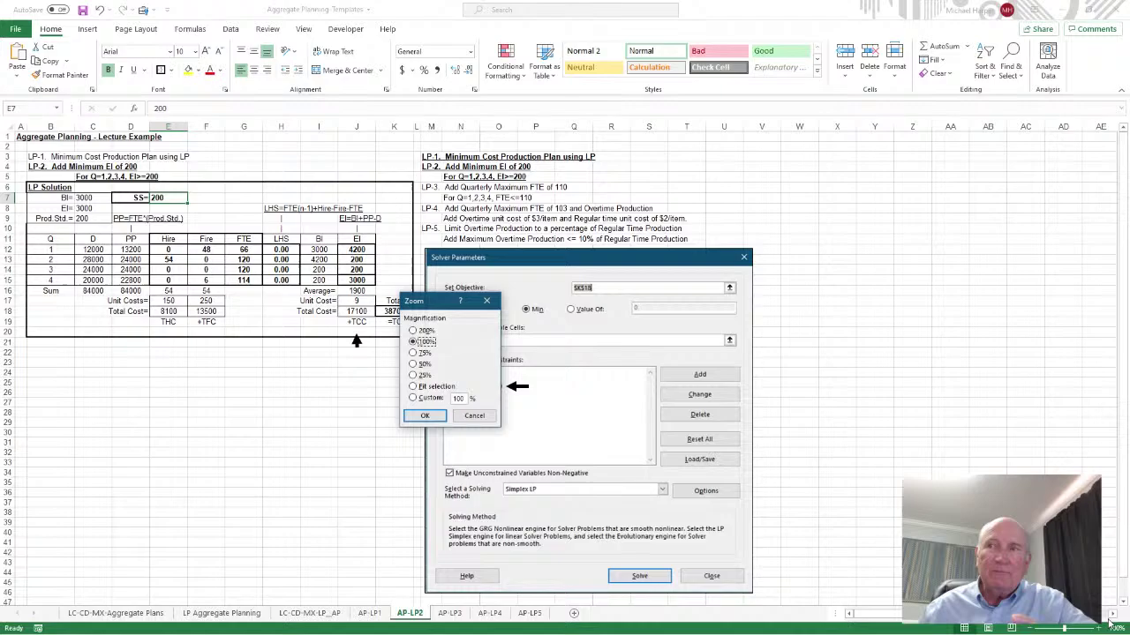
{"action": "left_click", "coordinate": [413, 330]}
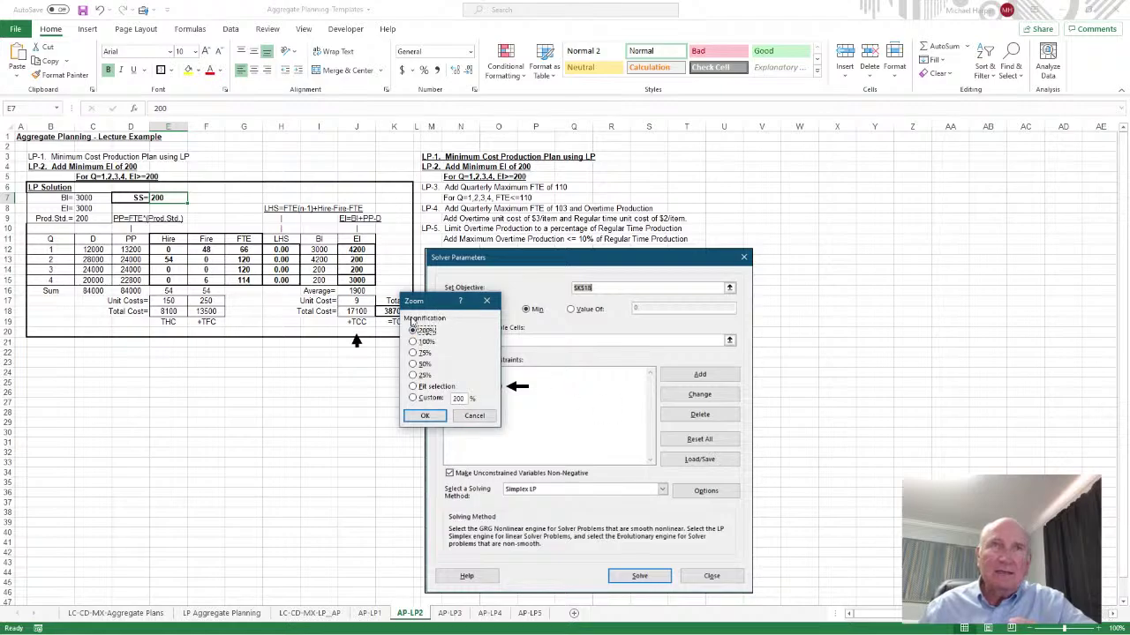
{"action": "left_click", "coordinate": [424, 416]}
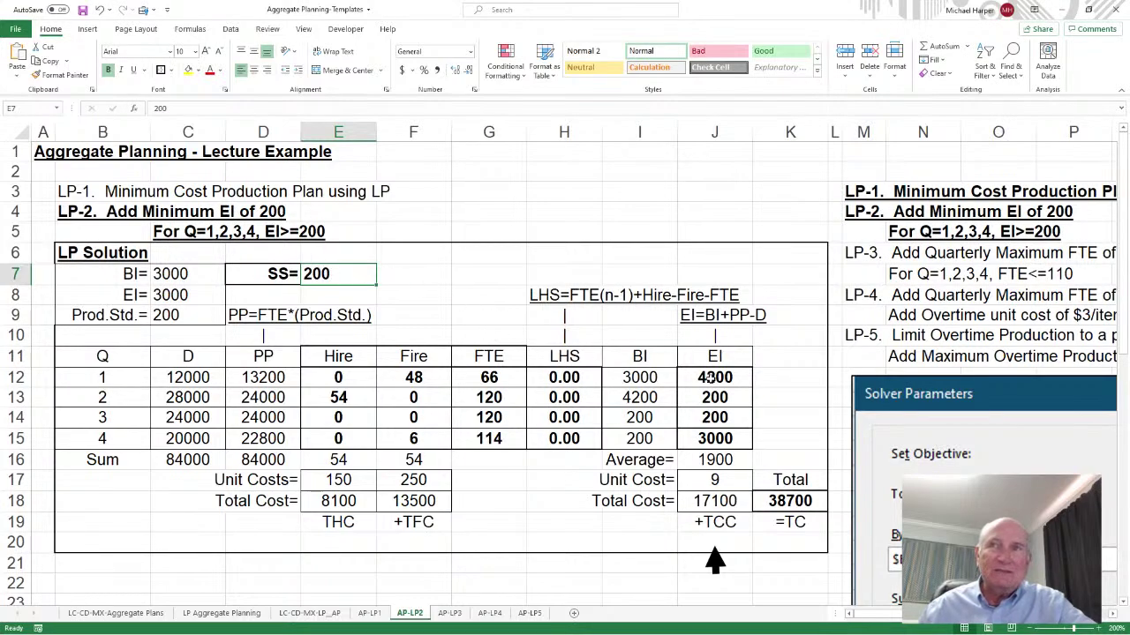
- On AP-LP2, examine the quarterly ending inventory cells J12:J15 against the minimum EI constraint and its Solver setup
{"action": "left_click_drag", "start_coordinate": [715, 379], "coordinate": [715, 417]}
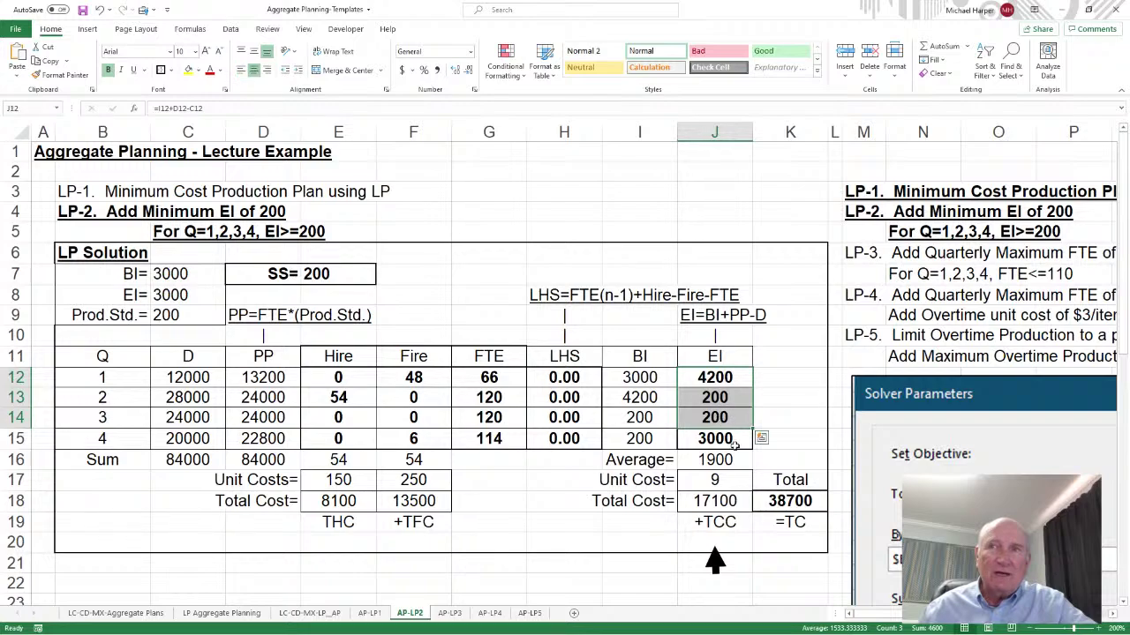
{"action": "left_click_drag", "start_coordinate": [880, 394], "coordinate": [822, 169]}
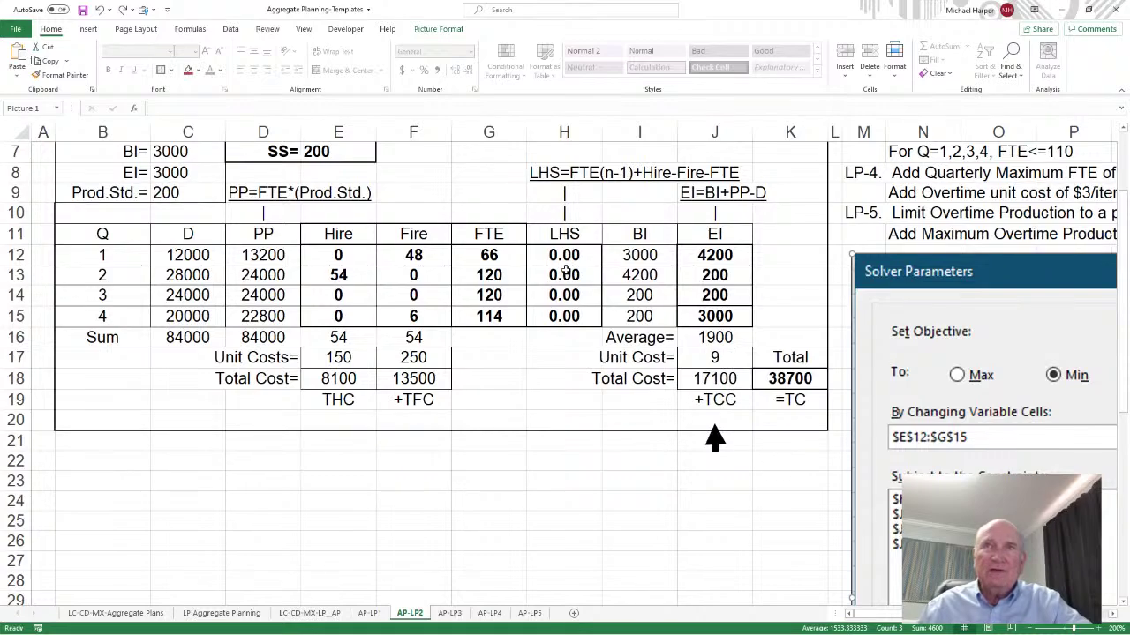
{"action": "left_click", "coordinate": [720, 256]}
{"action": "key", "text": "shift+Down"}
{"action": "key", "text": "shift+Down"}
{"action": "key", "text": "shift+Down"}
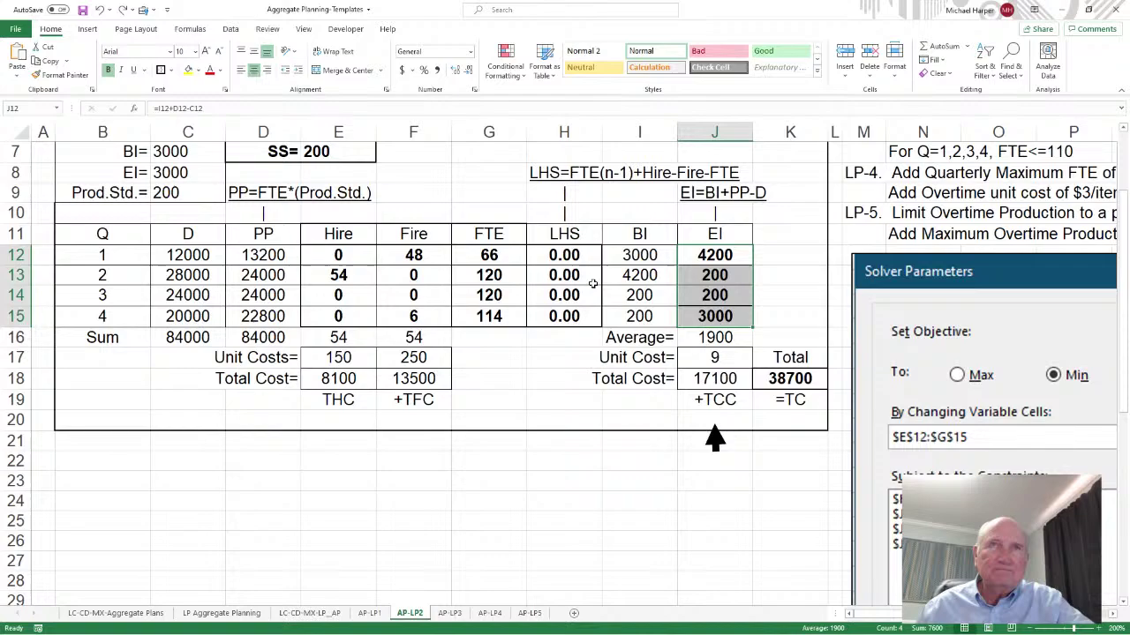
{"action": "scroll", "coordinate": [593, 284], "scroll_direction": "up", "scroll_amount": 1}
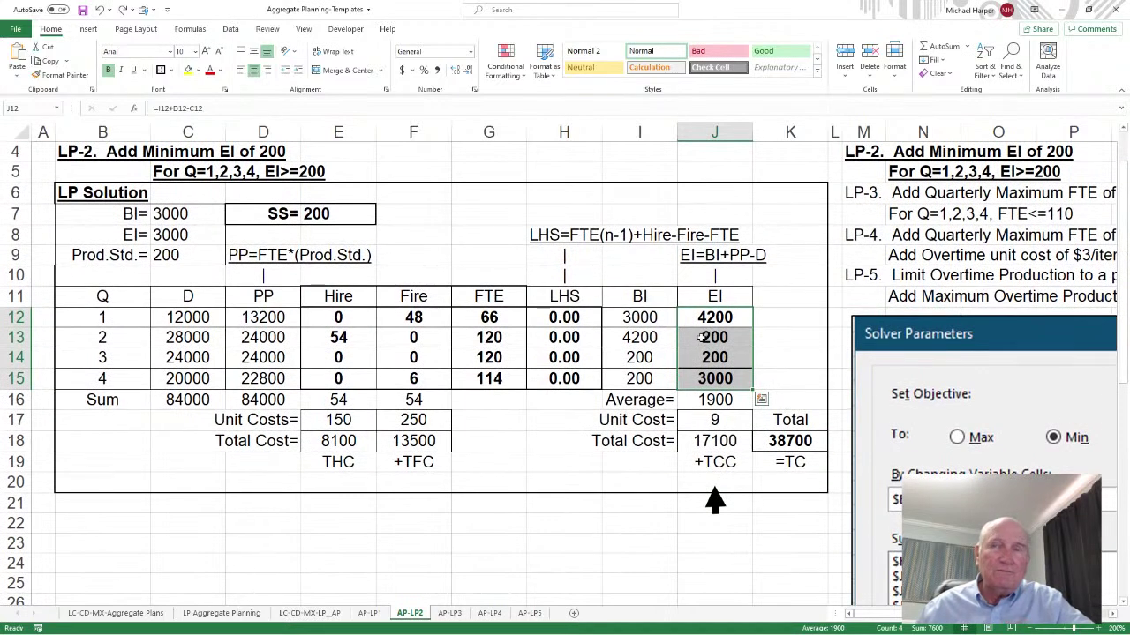
- Show the AP-LP3 sheet at 200% magnification
{"action": "left_click", "coordinate": [449, 613]}
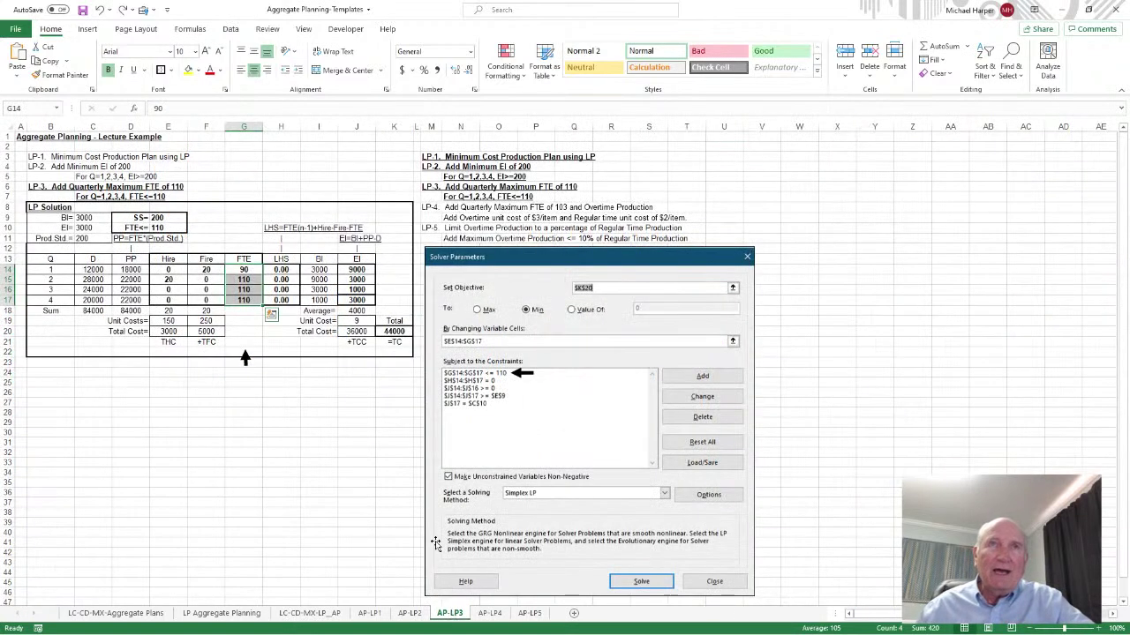
{"action": "left_click", "coordinate": [163, 219]}
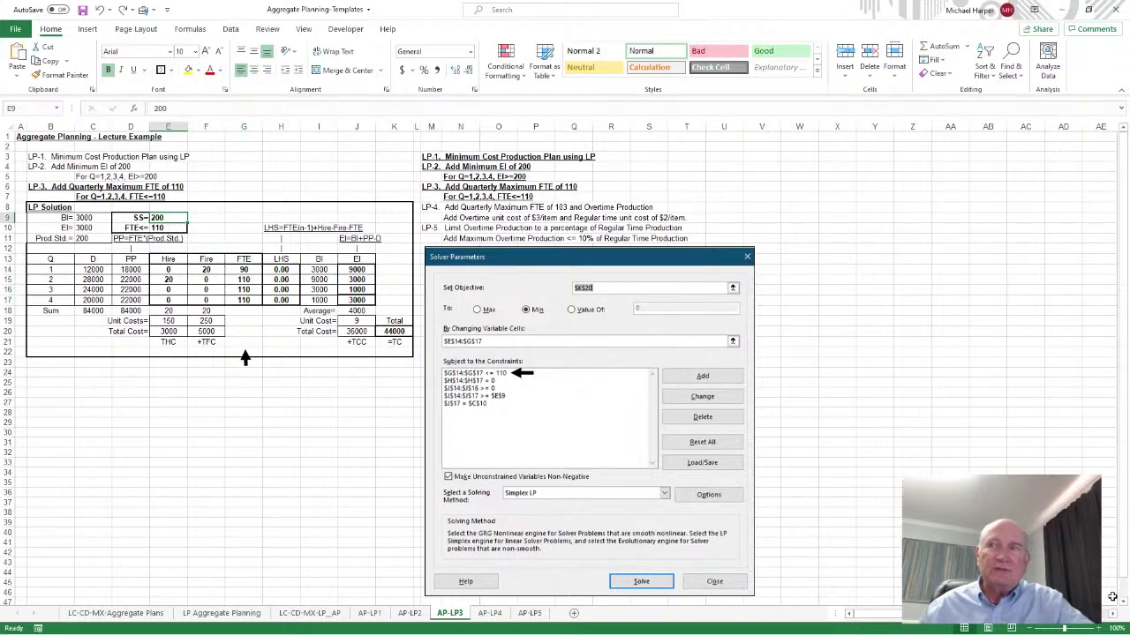
{"action": "left_click", "coordinate": [1115, 628]}
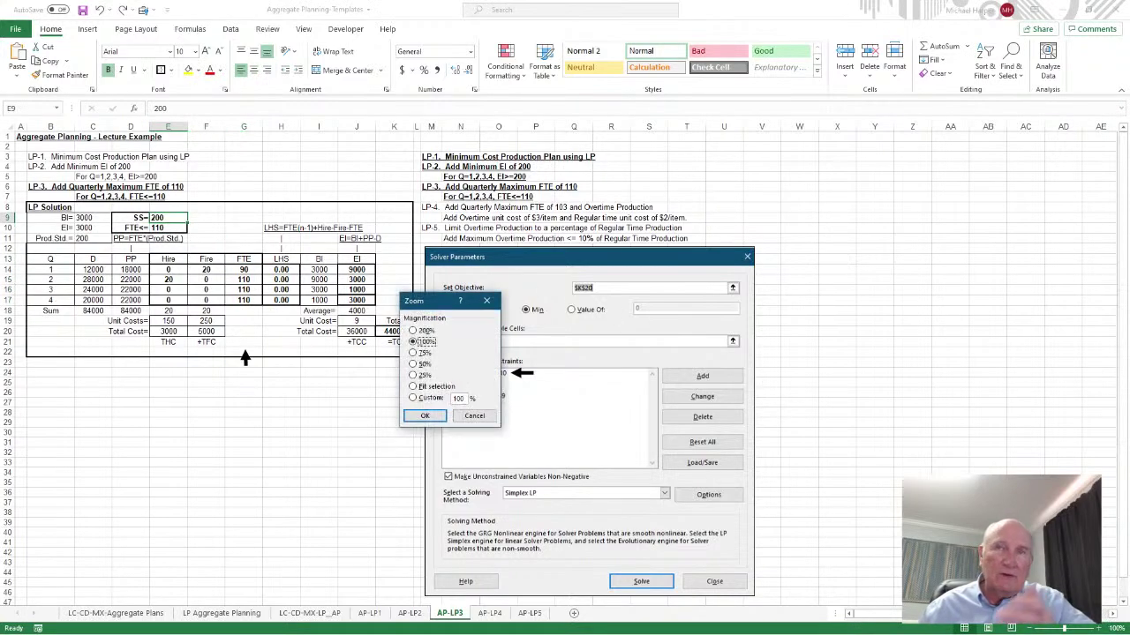
{"action": "left_click", "coordinate": [413, 330]}
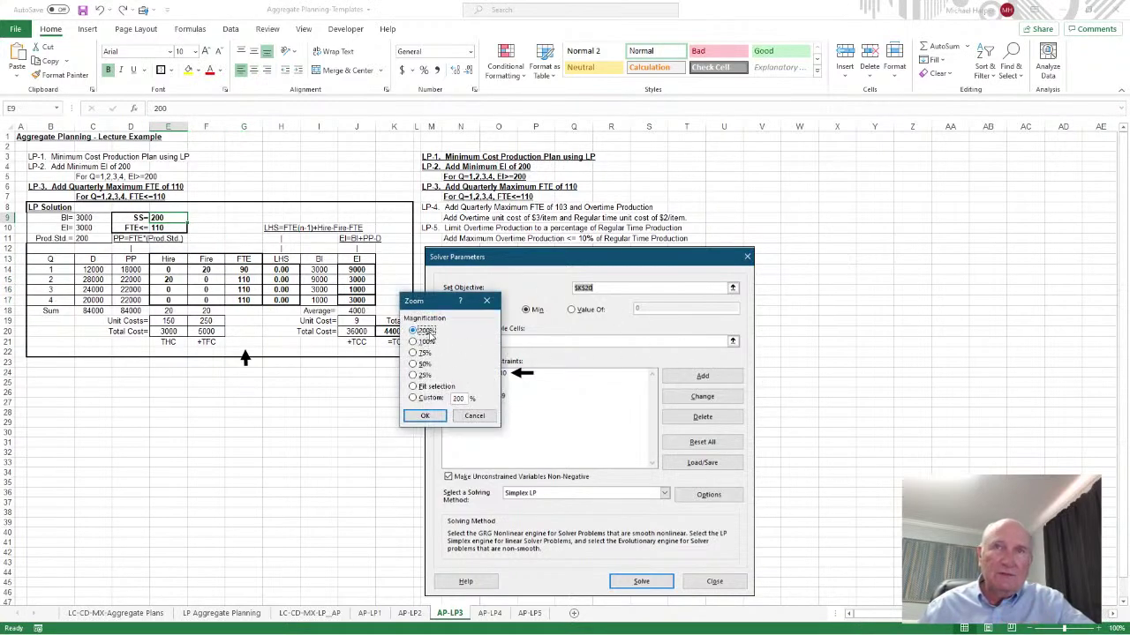
{"action": "left_click", "coordinate": [424, 416]}
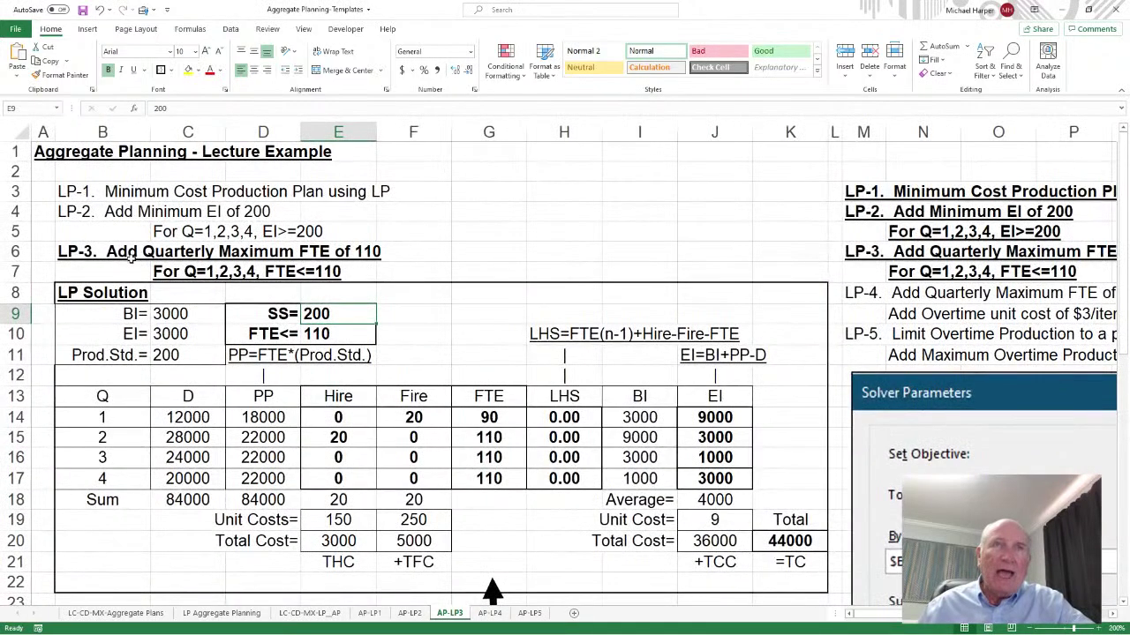
- On AP-LP3, examine the LP-3 maximum FTE requirement, its limit in E10 and the quarterly FTE cells G14:G17
{"action": "left_click", "coordinate": [127, 251]}
{"action": "left_click_drag", "start_coordinate": [126, 251], "coordinate": [350, 249]}
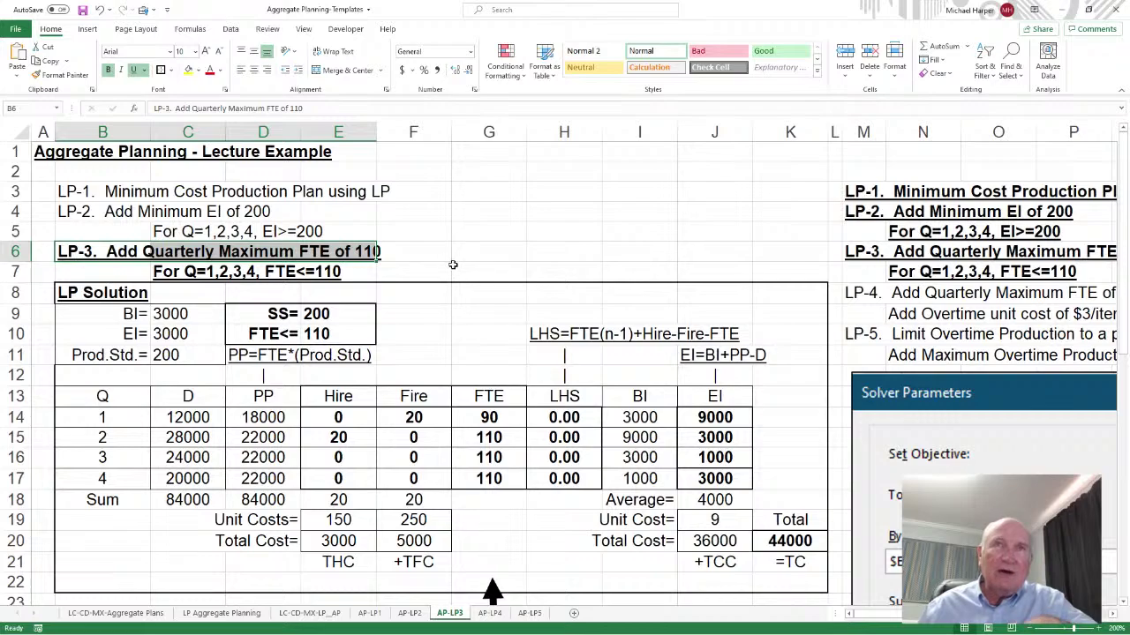
{"action": "left_click", "coordinate": [174, 274]}
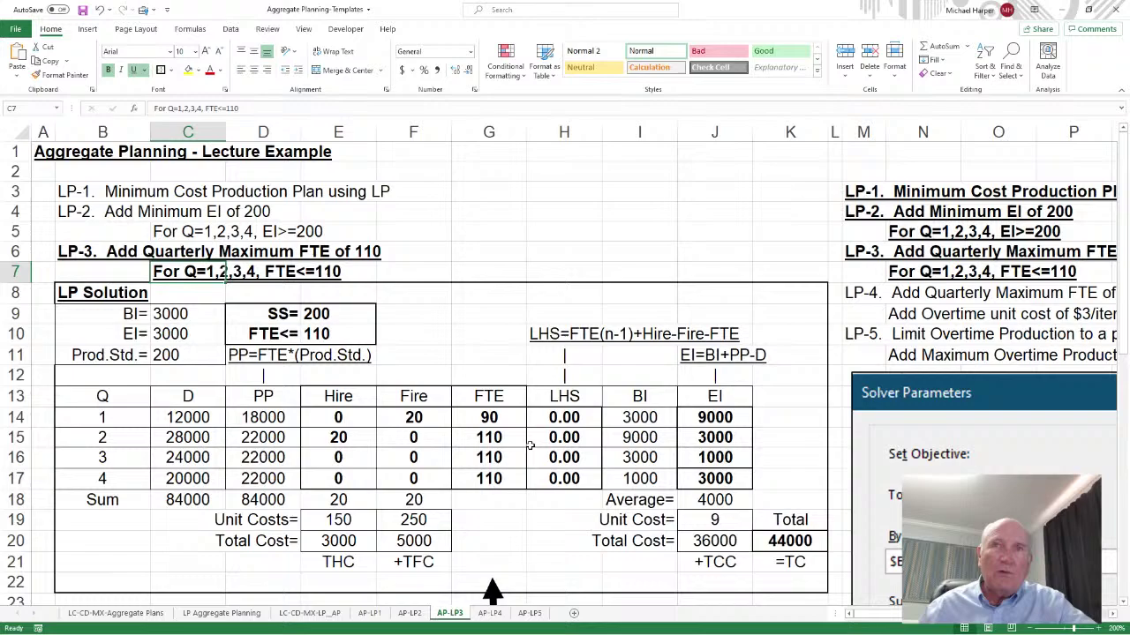
{"action": "left_click_drag", "start_coordinate": [488, 418], "coordinate": [489, 478]}
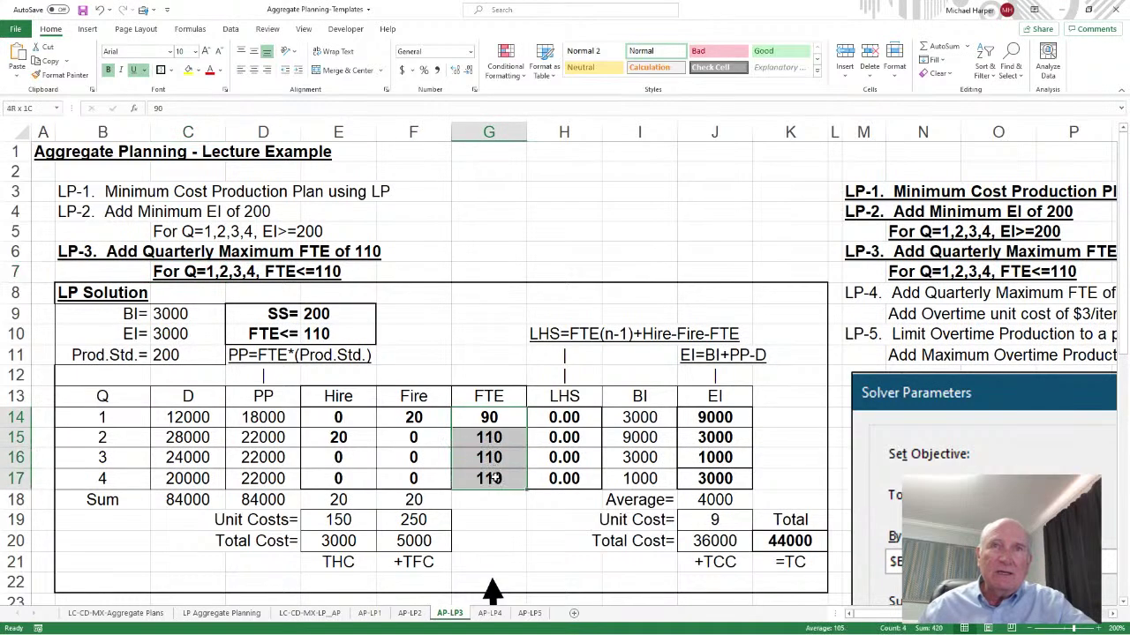
{"action": "scroll", "coordinate": [492, 592], "scroll_direction": "down", "scroll_amount": 2}
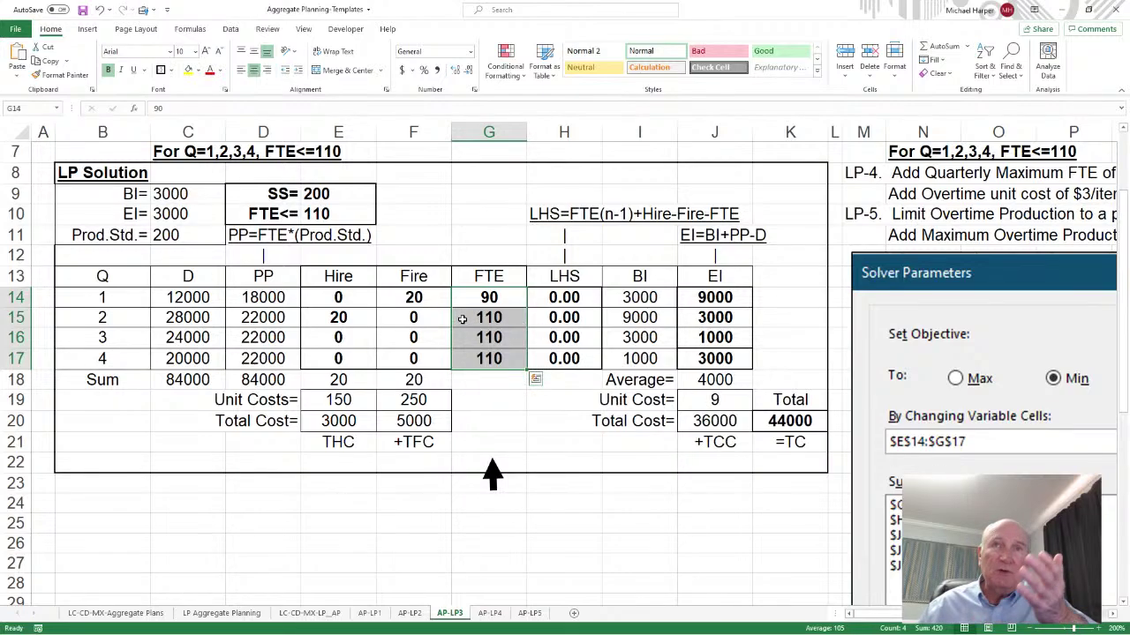
{"action": "left_click", "coordinate": [322, 213]}
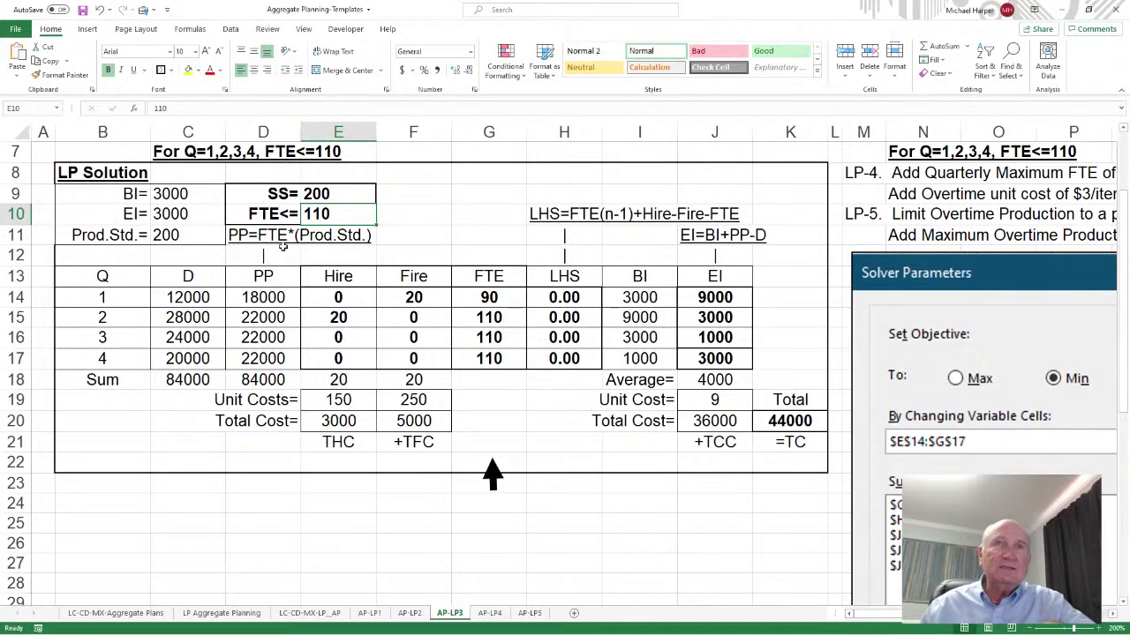
{"action": "left_click_drag", "start_coordinate": [495, 292], "coordinate": [490, 358]}
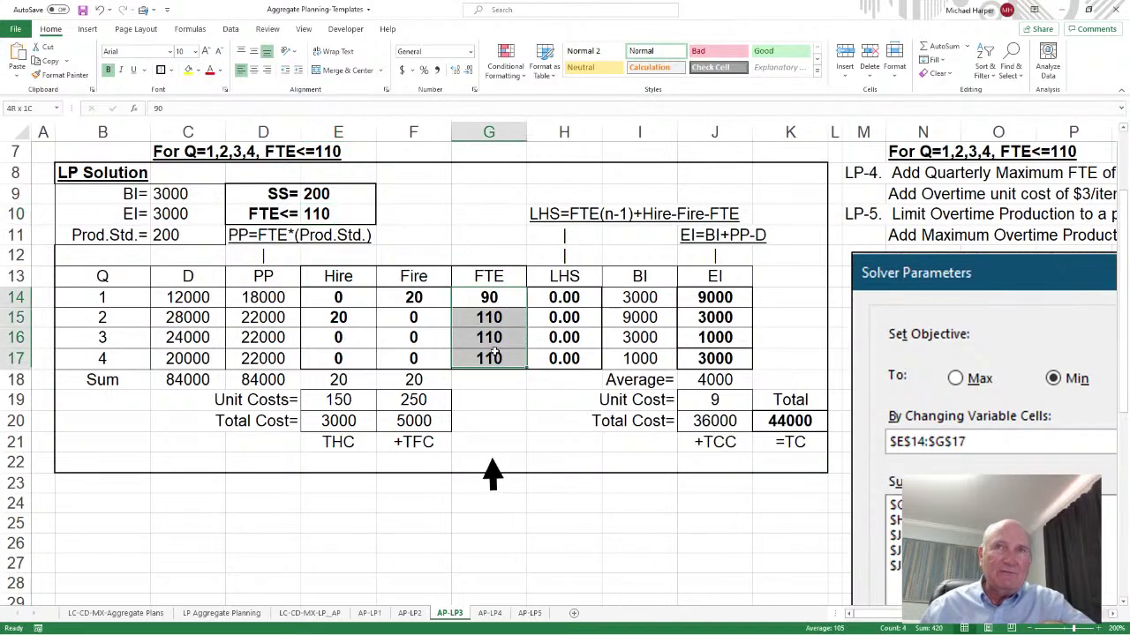
- Show the AP-LP4 sheet at 200% magnification
{"action": "left_click", "coordinate": [491, 614]}
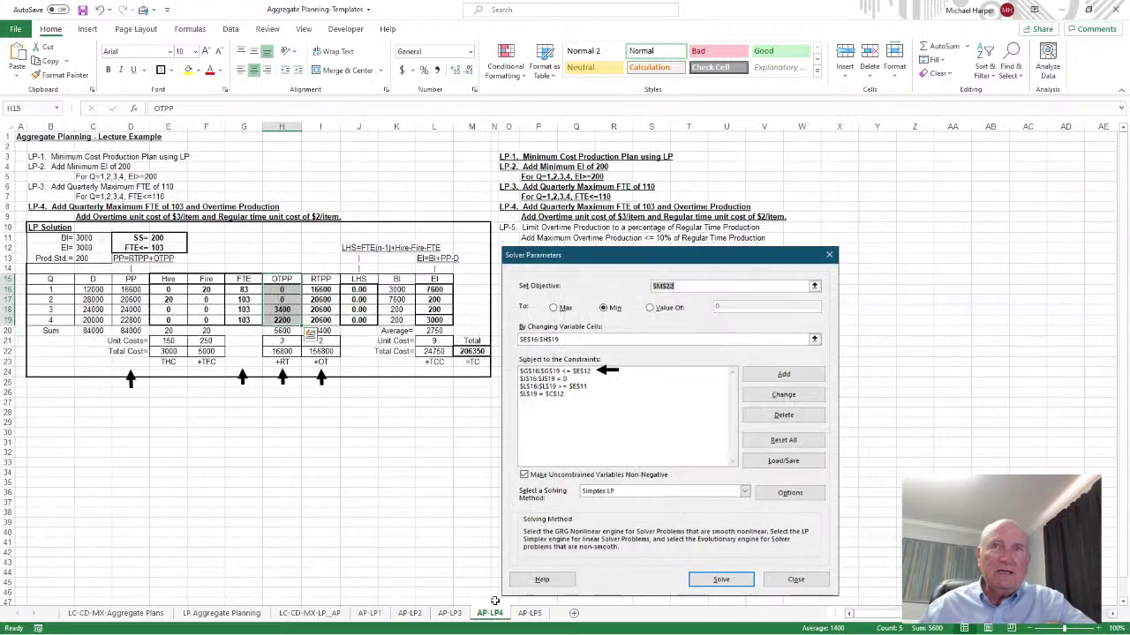
{"action": "left_click", "coordinate": [1117, 627]}
{"action": "left_click", "coordinate": [425, 331]}
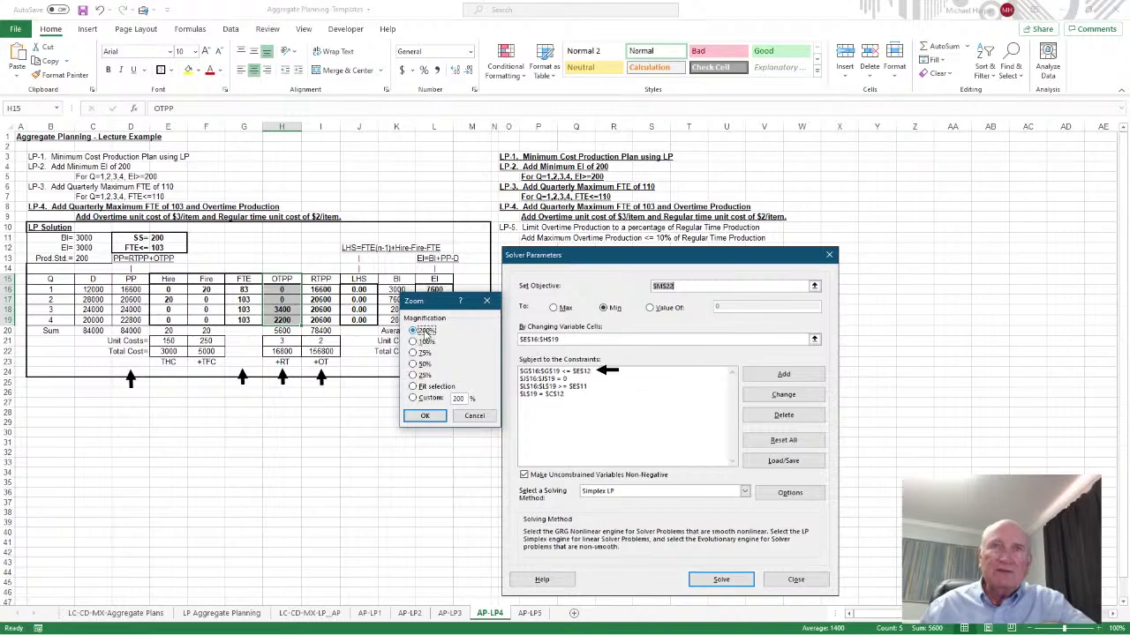
{"action": "left_click", "coordinate": [425, 415]}
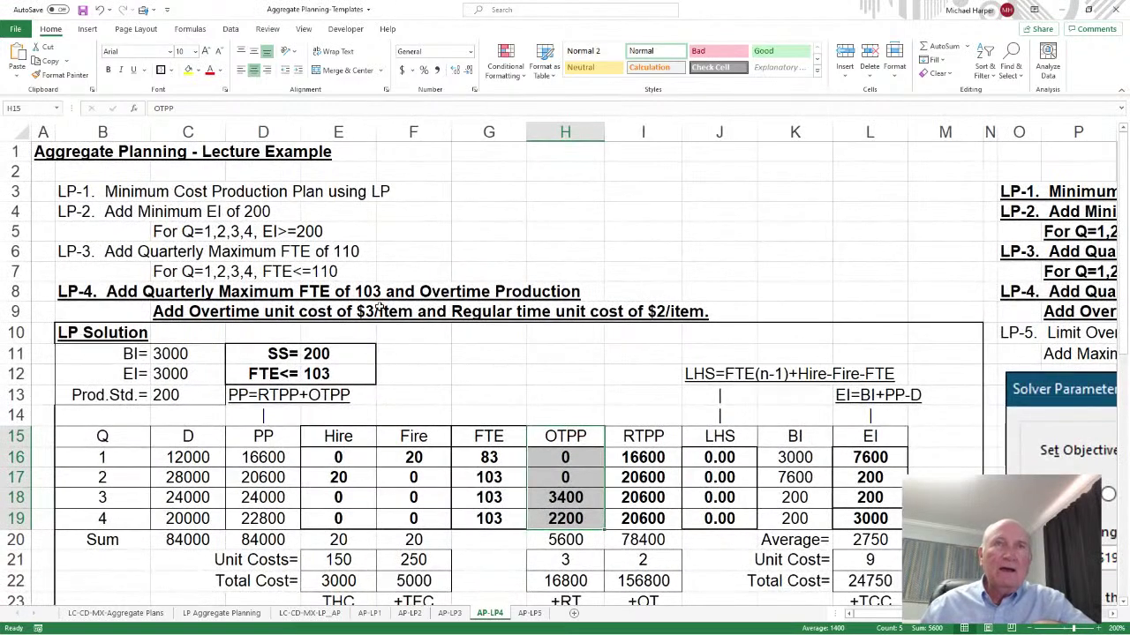
- On AP-LP4, examine the overtime production column and the quarterly FTE cells G16:G19 against the LP-4 requirement
{"action": "scroll", "coordinate": [379, 307], "scroll_direction": "down", "scroll_amount": 1}
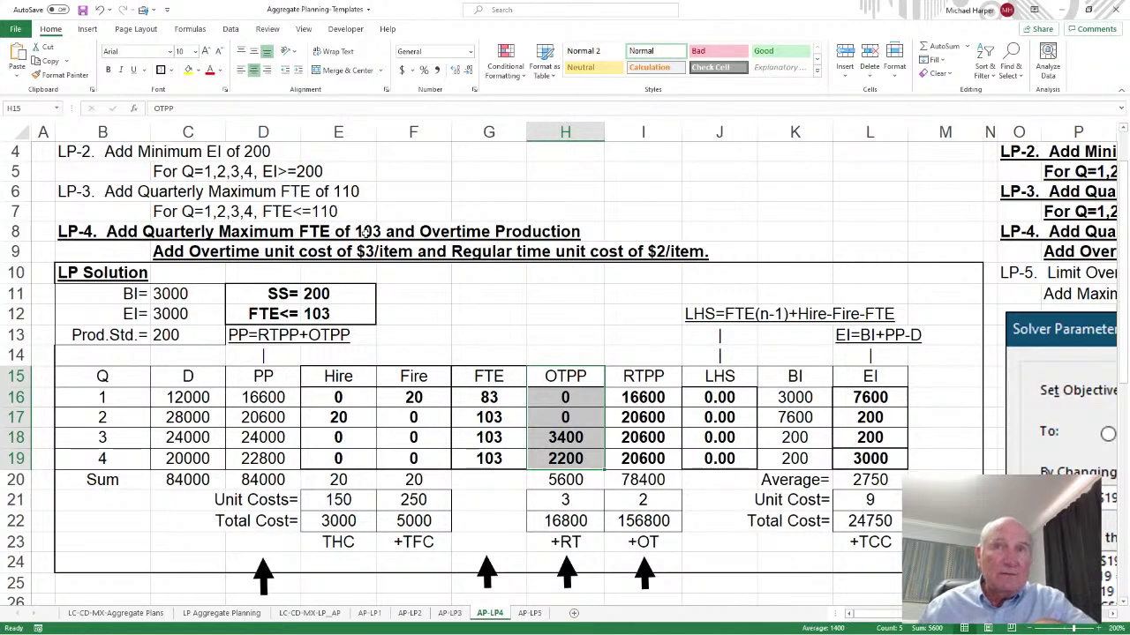
{"action": "left_click", "coordinate": [548, 418]}
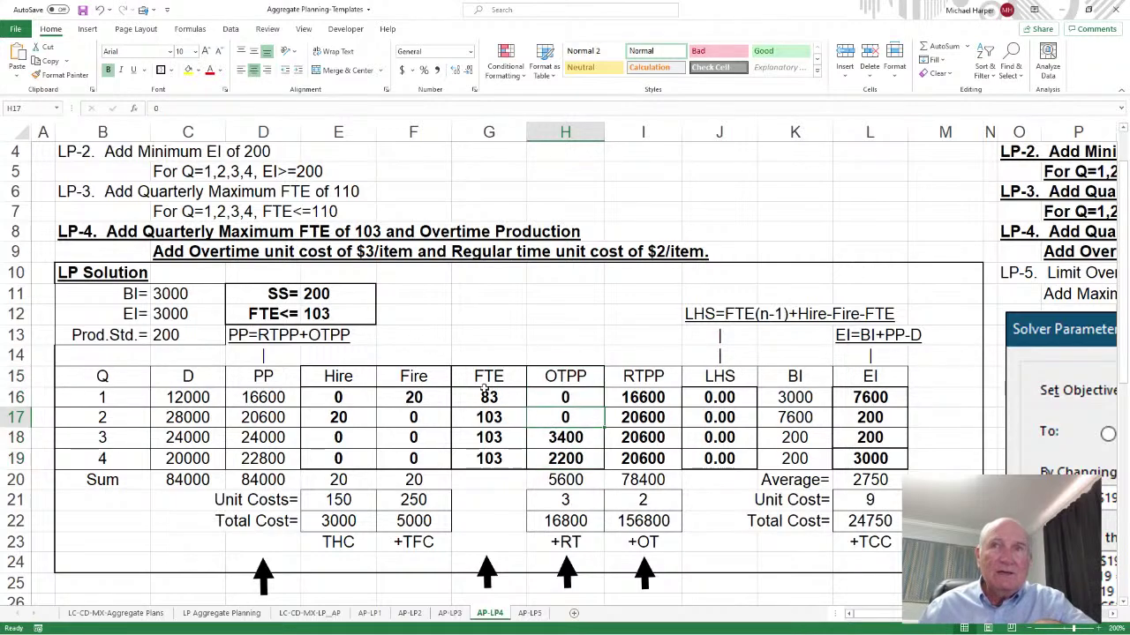
{"action": "left_click_drag", "start_coordinate": [488, 397], "coordinate": [489, 458]}
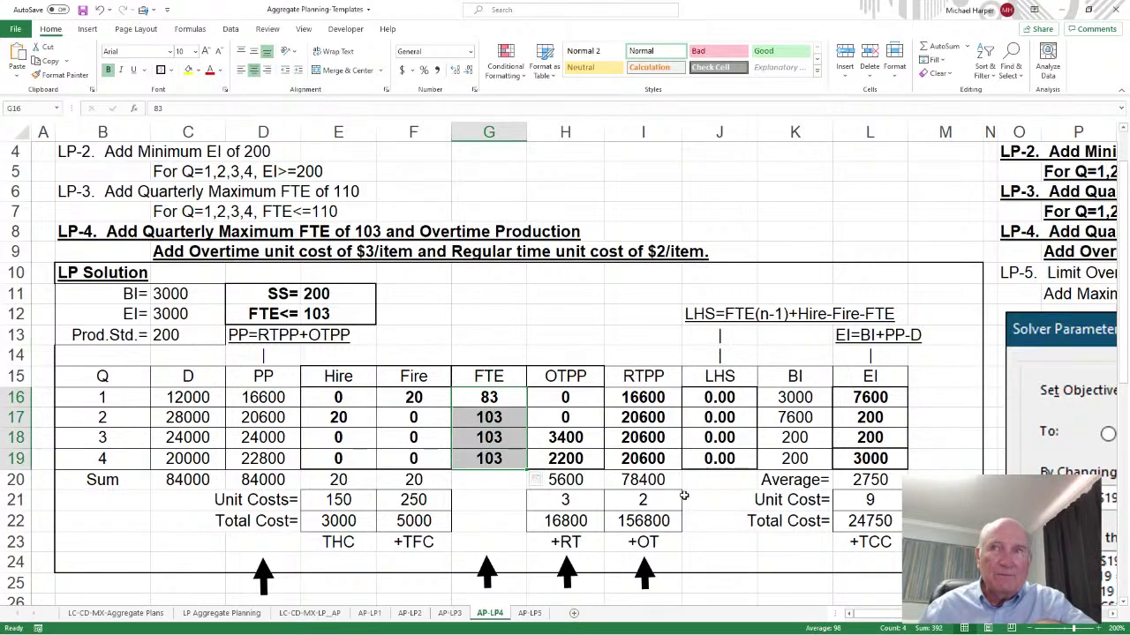
- On AP-LP4, compare the FTE limit in E12 with the quarterly FTE cells G16:G19
{"action": "scroll", "coordinate": [842, 591], "scroll_direction": "down", "scroll_amount": 2}
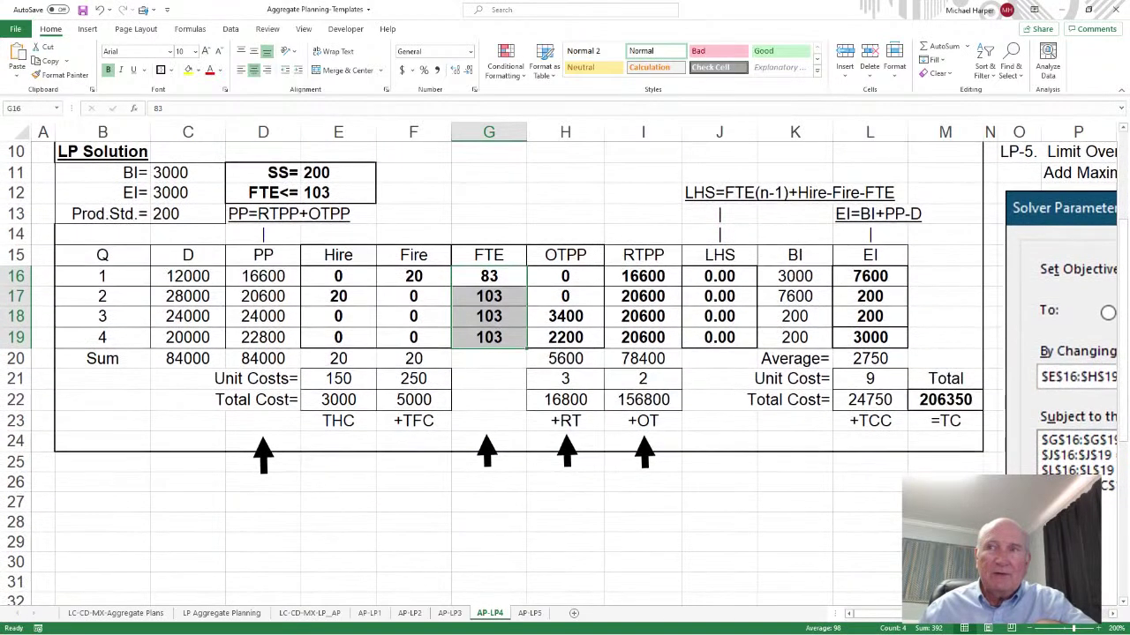
{"action": "scroll", "coordinate": [1112, 607], "scroll_direction": "right", "scroll_amount": 3}
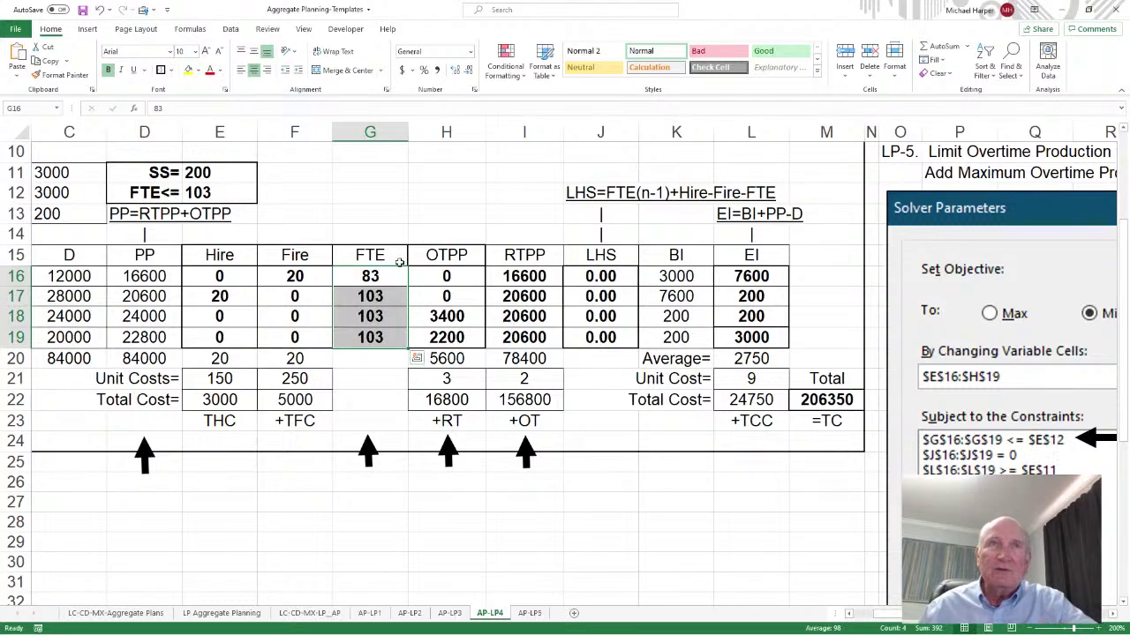
{"action": "left_click", "coordinate": [212, 192]}
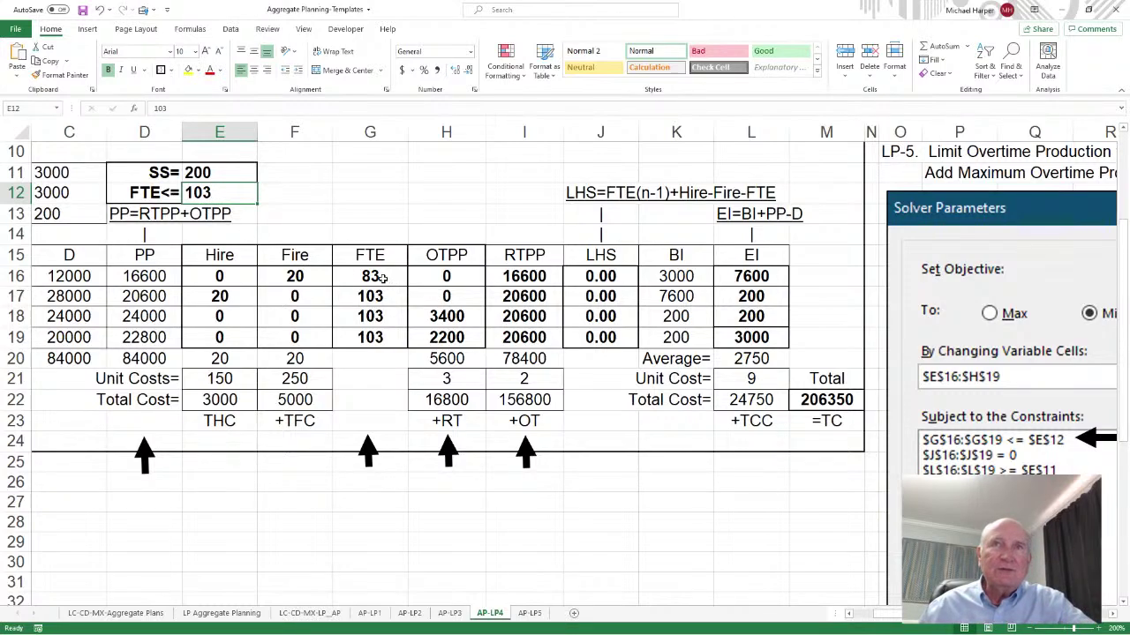
{"action": "left_click_drag", "start_coordinate": [384, 279], "coordinate": [392, 333]}
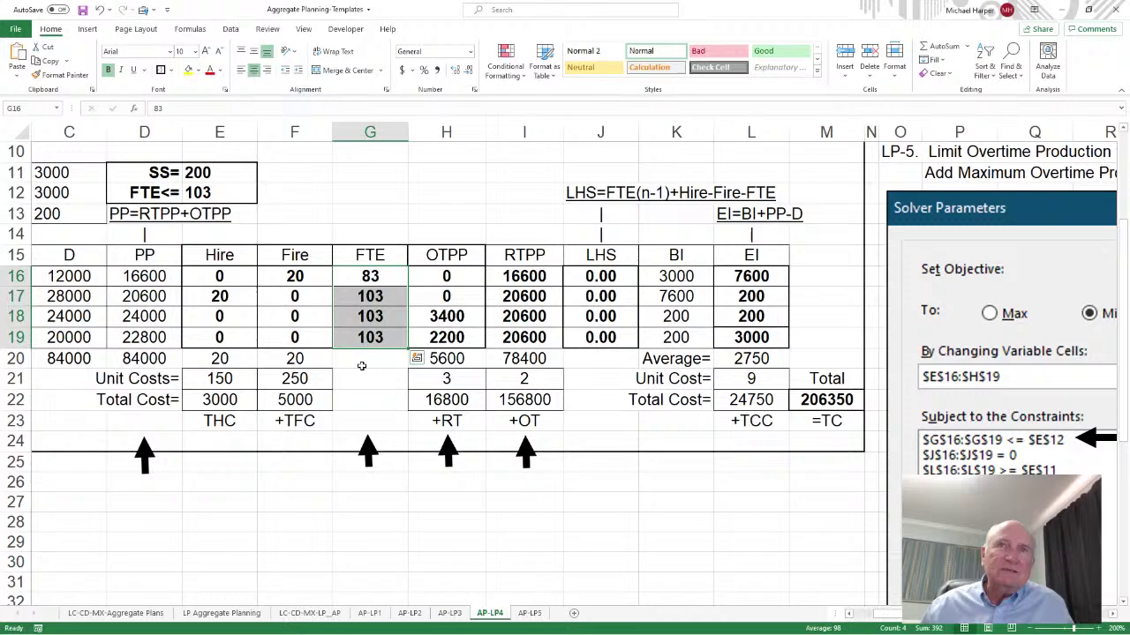
{"action": "left_click", "coordinate": [78, 360]}
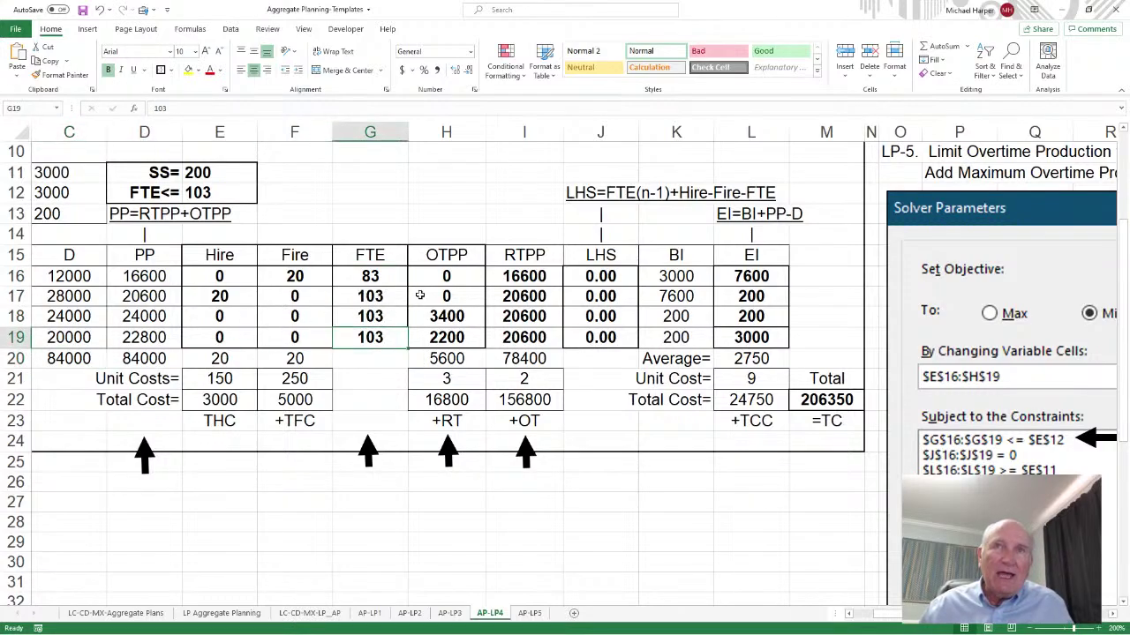
- Examine the overtime and regular time production columns H15:I22 with their unit costs against the LP-4 cost requirement
{"action": "left_click_drag", "start_coordinate": [446, 255], "coordinate": [454, 339]}
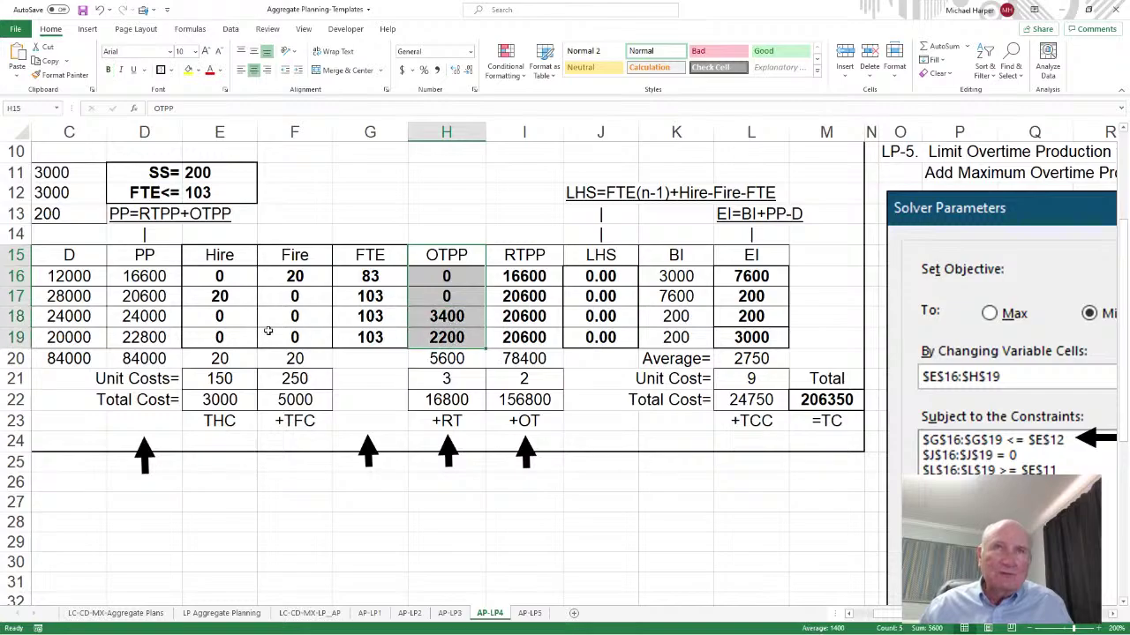
{"action": "scroll", "coordinate": [269, 331], "scroll_direction": "up", "scroll_amount": 2}
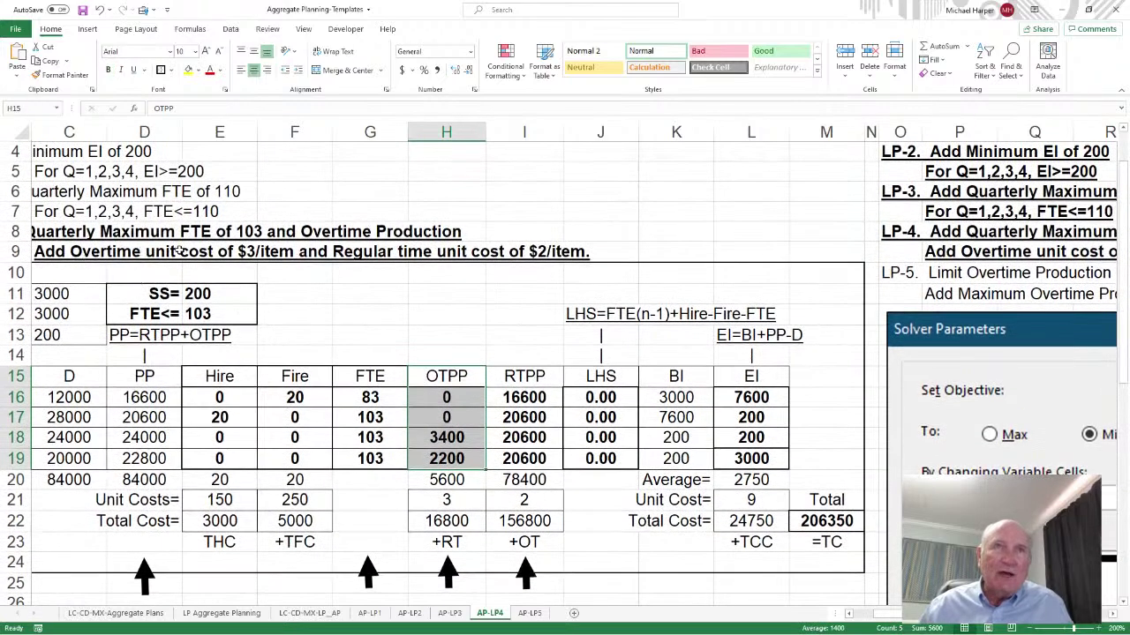
{"action": "scroll", "coordinate": [181, 247], "scroll_direction": "down", "scroll_amount": 1}
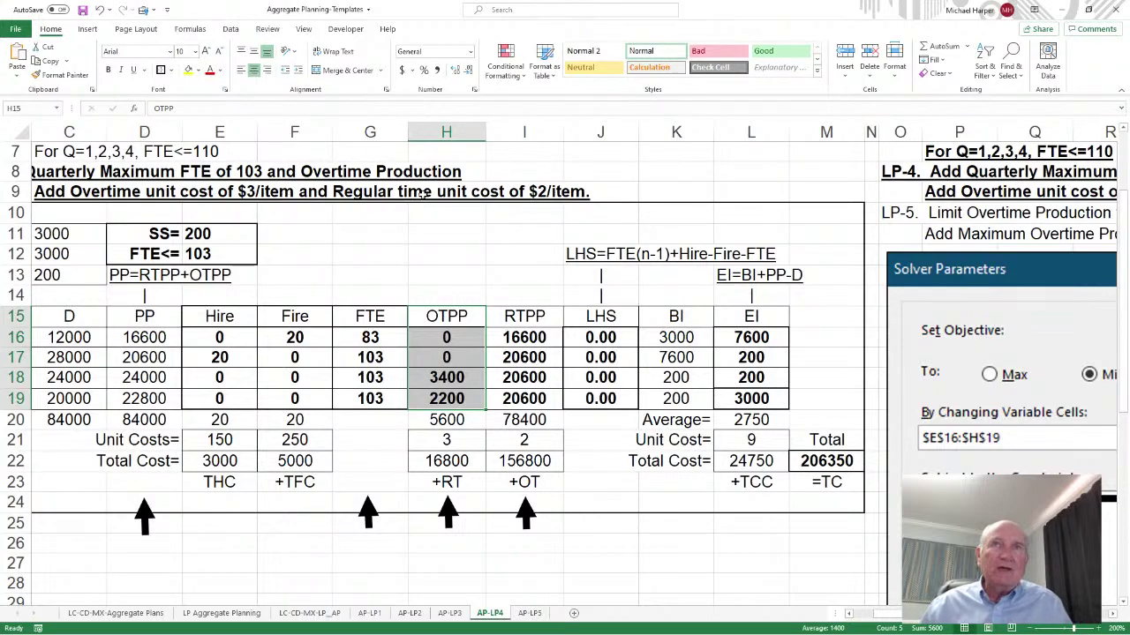
{"action": "scroll", "coordinate": [568, 188], "scroll_direction": "down", "scroll_amount": 1}
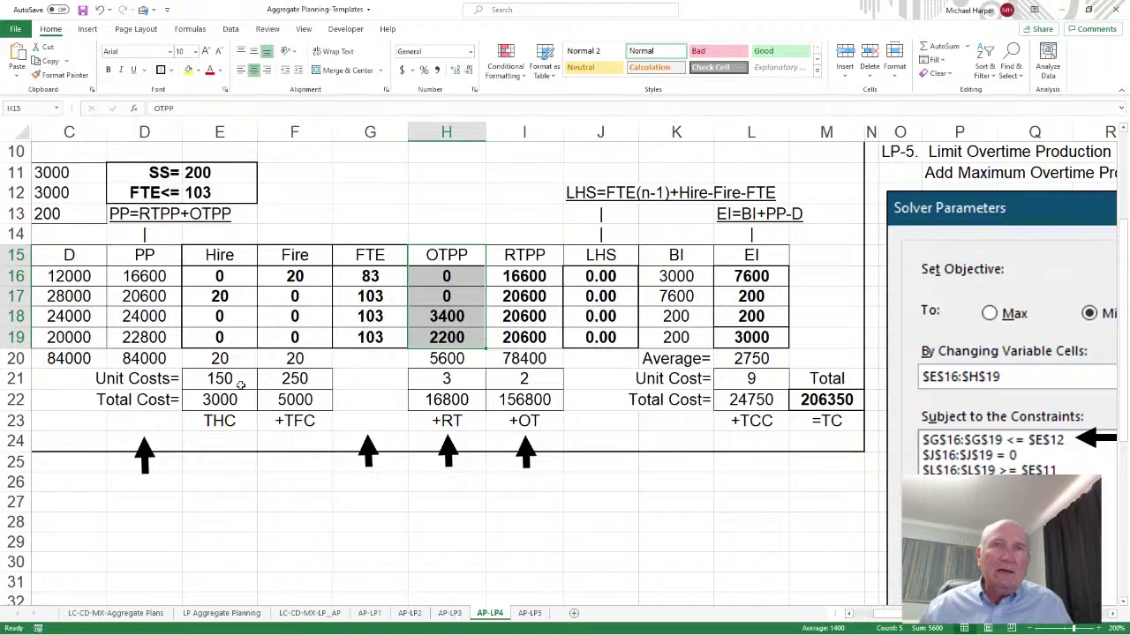
{"action": "left_click_drag", "start_coordinate": [444, 256], "coordinate": [538, 401]}
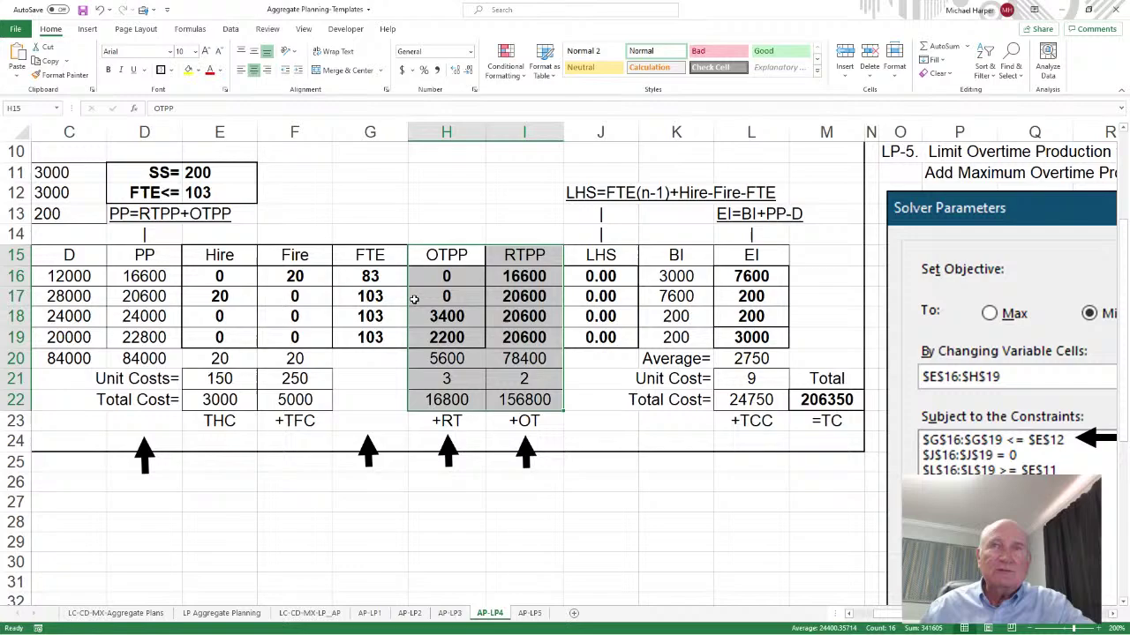
- Match the Solver changing variable cells E16:H19 and the total cost objective M22 to the AP-LP4 table, including overtime H16:H19
{"action": "left_click_drag", "start_coordinate": [219, 279], "coordinate": [468, 342]}
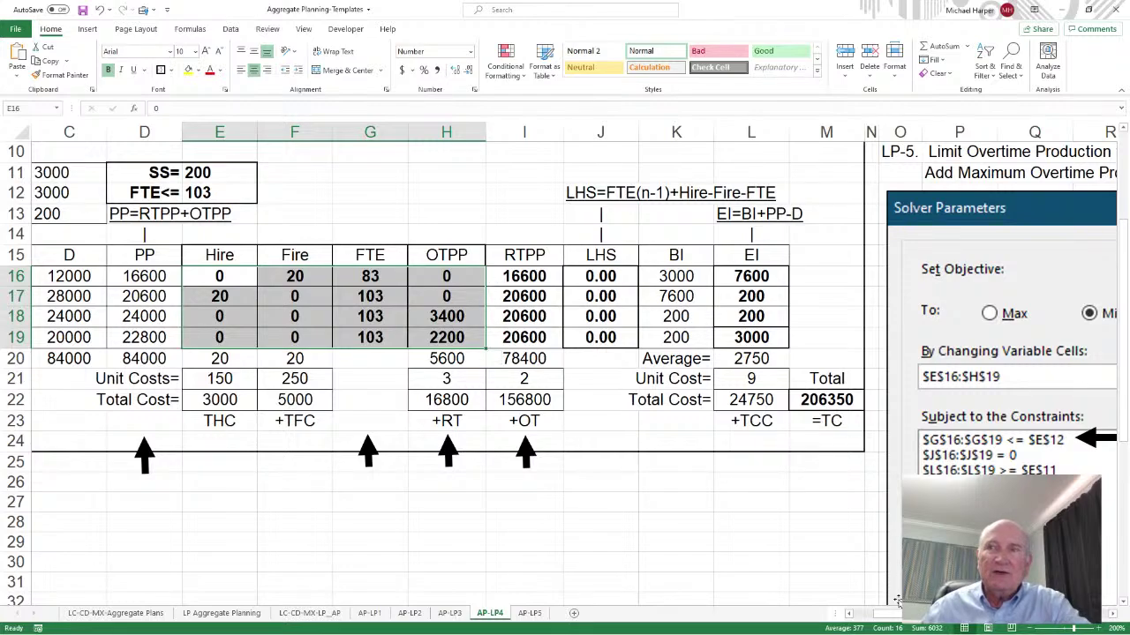
{"action": "left_click_drag", "start_coordinate": [897, 612], "coordinate": [910, 612]}
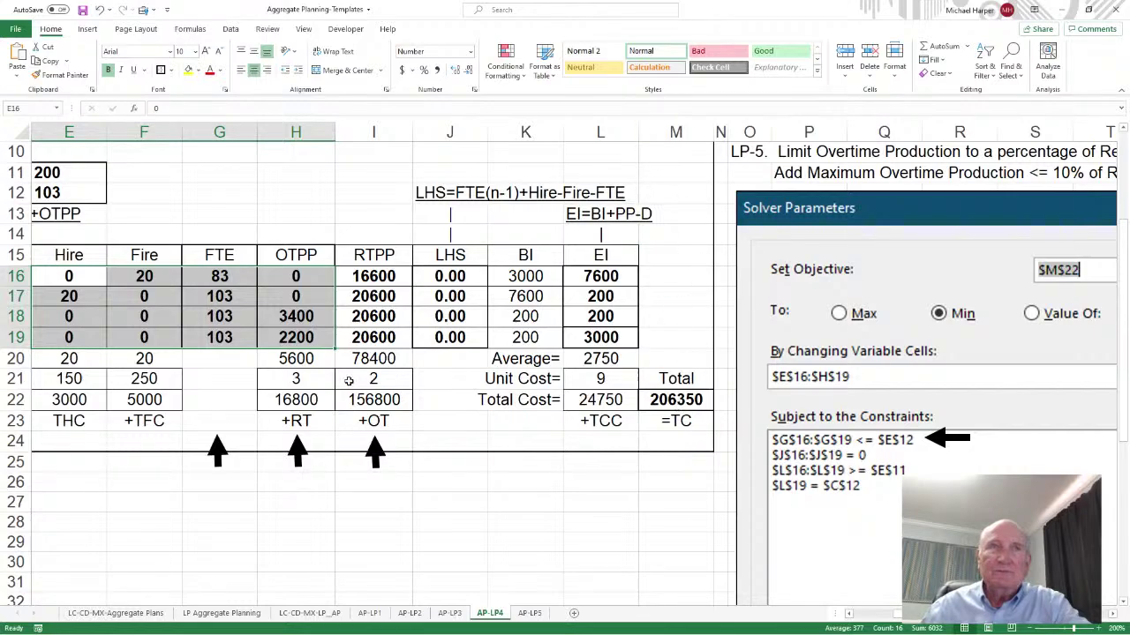
{"action": "left_click", "coordinate": [668, 399]}
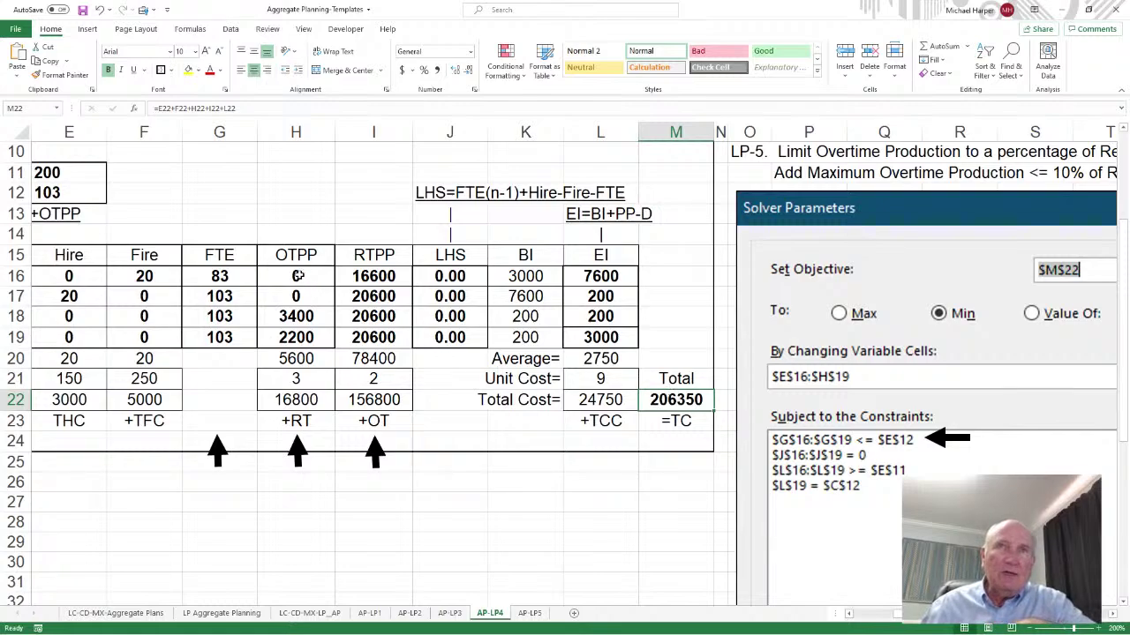
{"action": "left_click_drag", "start_coordinate": [298, 277], "coordinate": [300, 333]}
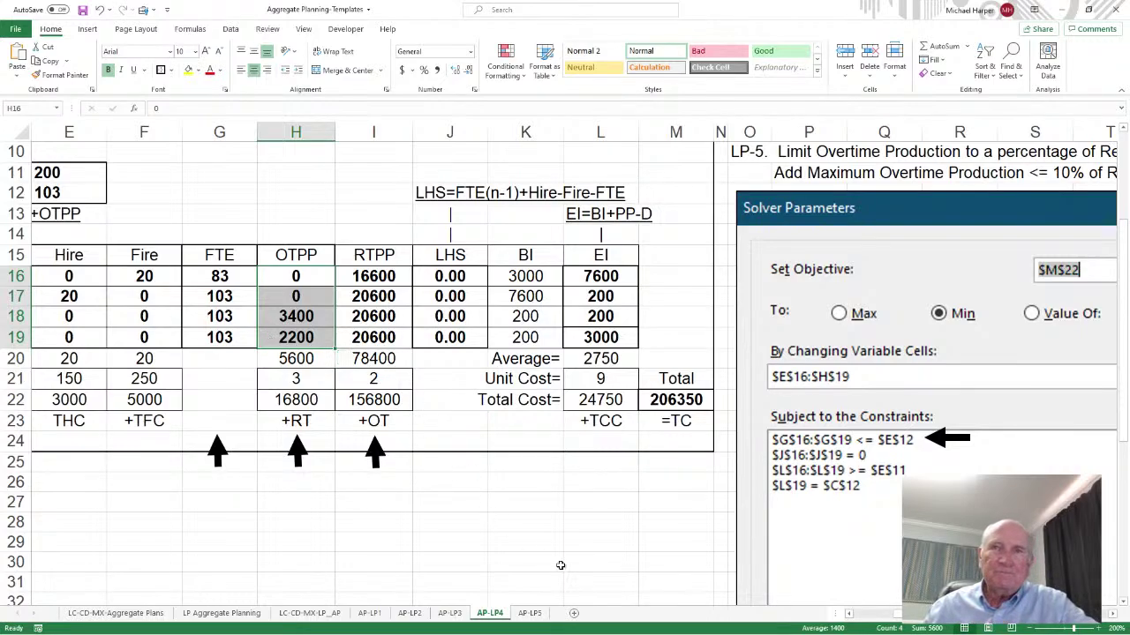
{"action": "left_click_drag", "start_coordinate": [900, 619], "coordinate": [886, 617]}
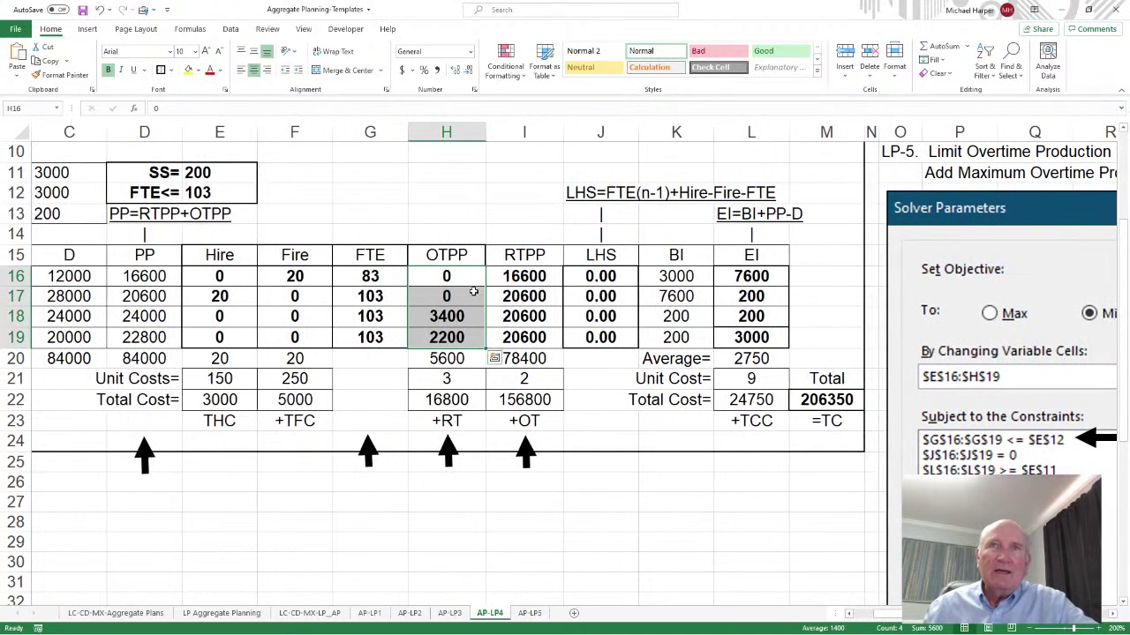
{"action": "left_click_drag", "start_coordinate": [223, 276], "coordinate": [463, 340]}
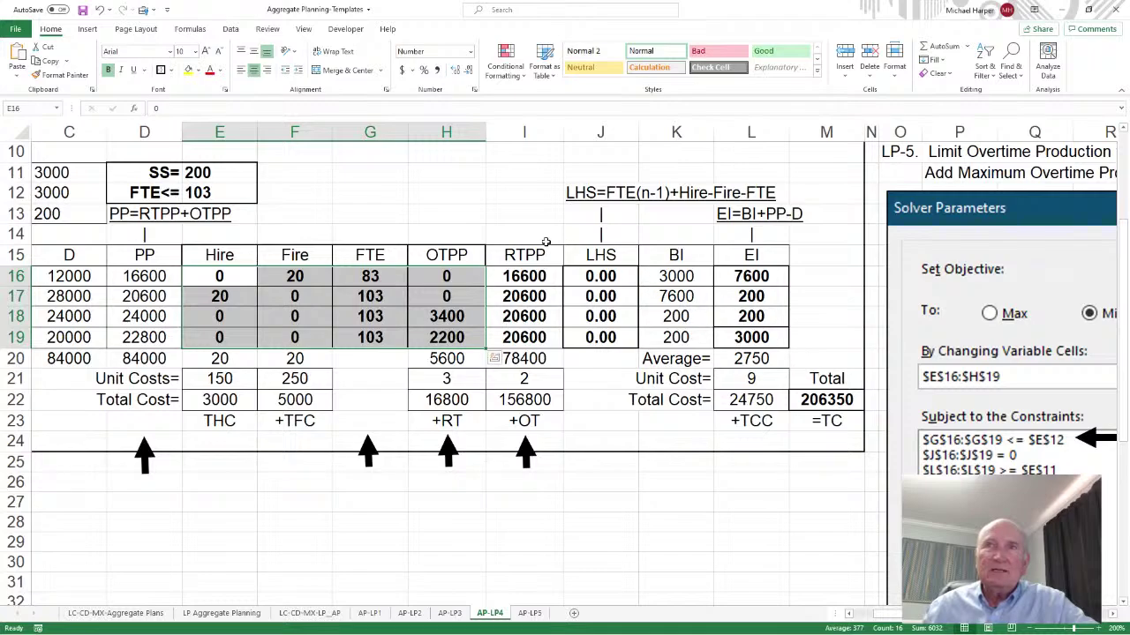
- Trace the Solver constraints on AP-LP4: G16:G19 against E12, J16:J19 against zero, and L16:L19 against E11
{"action": "left_click_drag", "start_coordinate": [399, 274], "coordinate": [404, 346]}
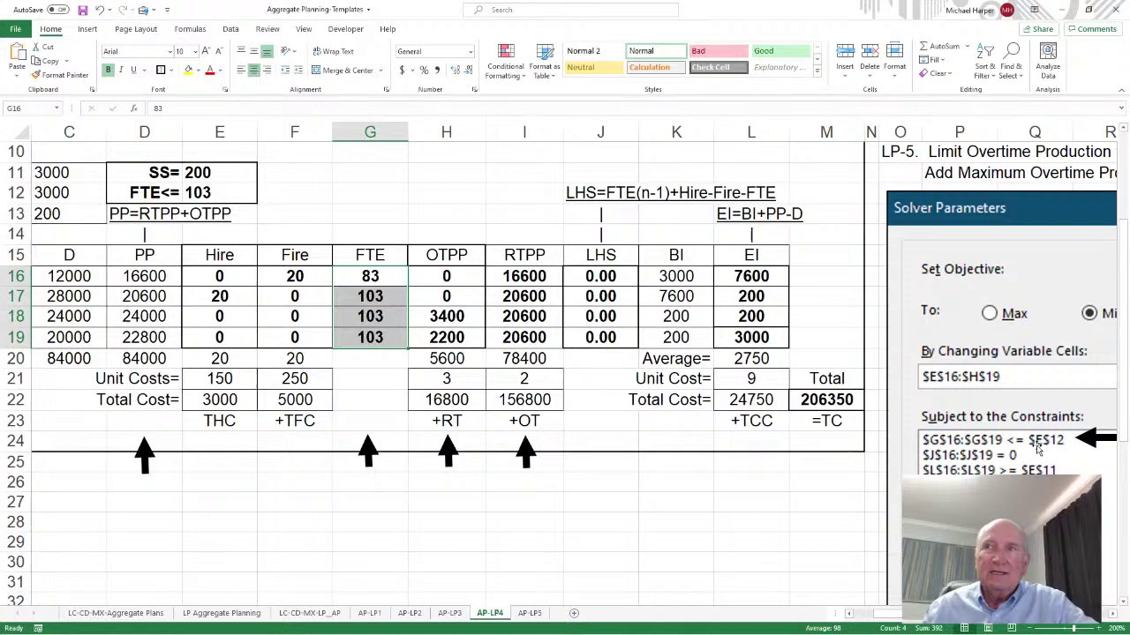
{"action": "left_click", "coordinate": [198, 192]}
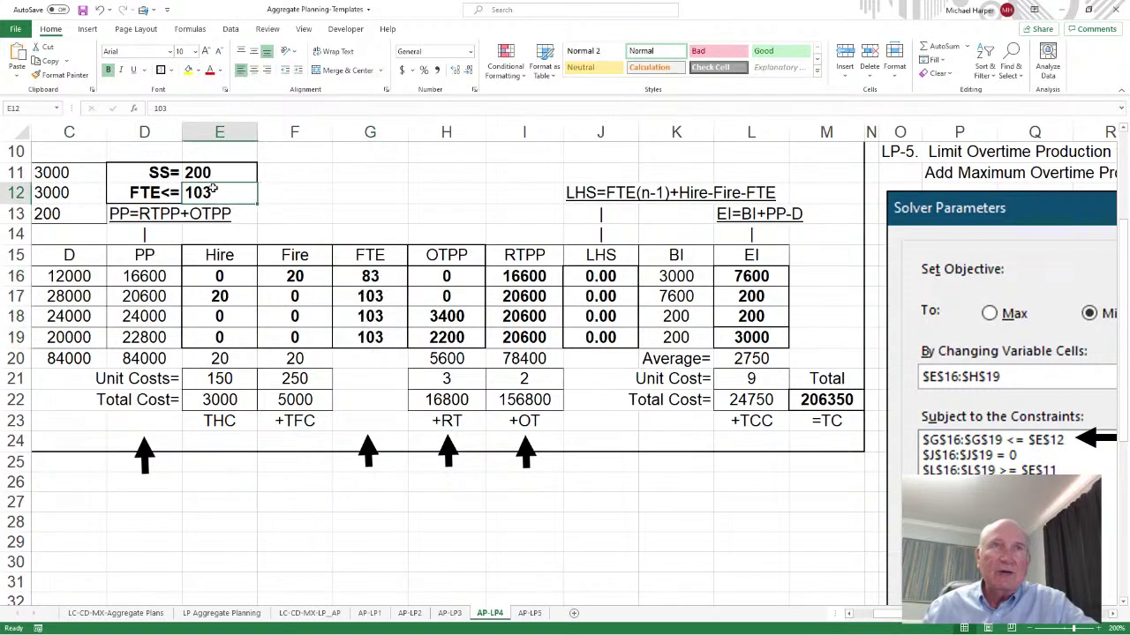
{"action": "left_click_drag", "start_coordinate": [375, 276], "coordinate": [376, 340]}
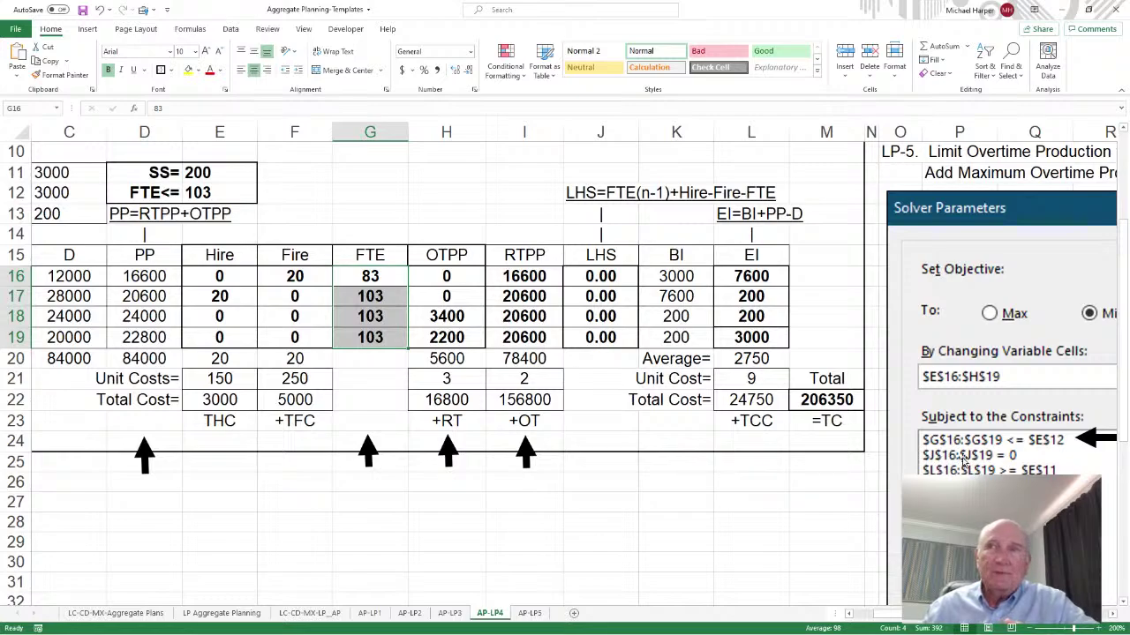
{"action": "left_click_drag", "start_coordinate": [609, 276], "coordinate": [605, 339]}
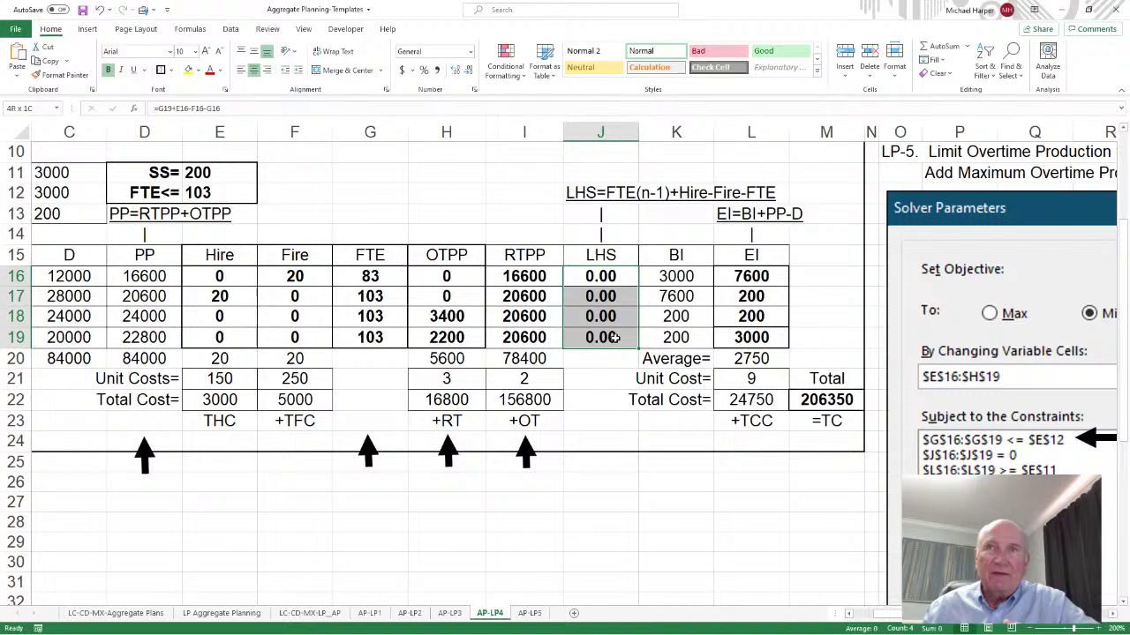
{"action": "left_click_drag", "start_coordinate": [756, 279], "coordinate": [756, 342]}
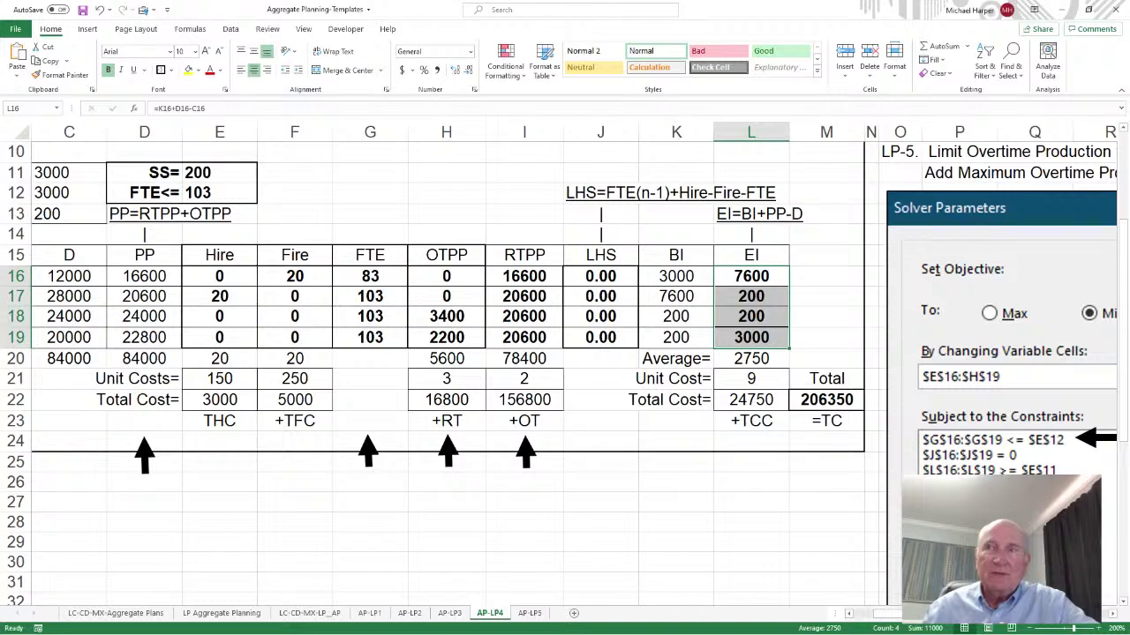
{"action": "left_click", "coordinate": [197, 174]}
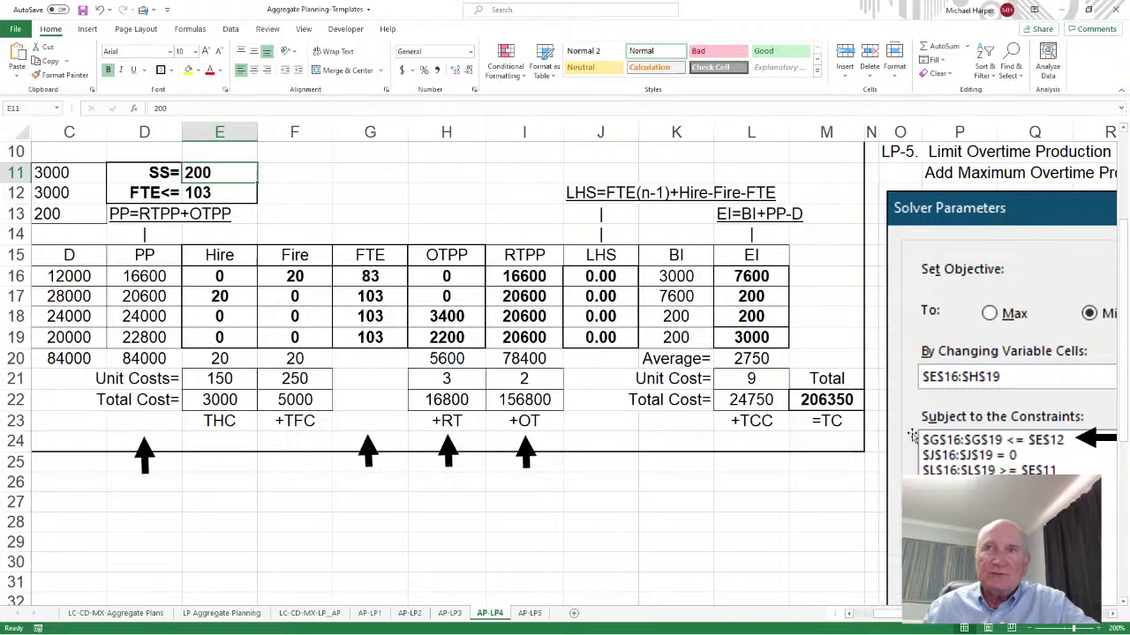
- Trace the ending inventory constraint on AP-LP4 by comparing L19 with the required ending inventory in C12
{"action": "left_click", "coordinate": [748, 338]}
{"action": "scroll", "coordinate": [514, 340], "scroll_direction": "up", "scroll_amount": 2}
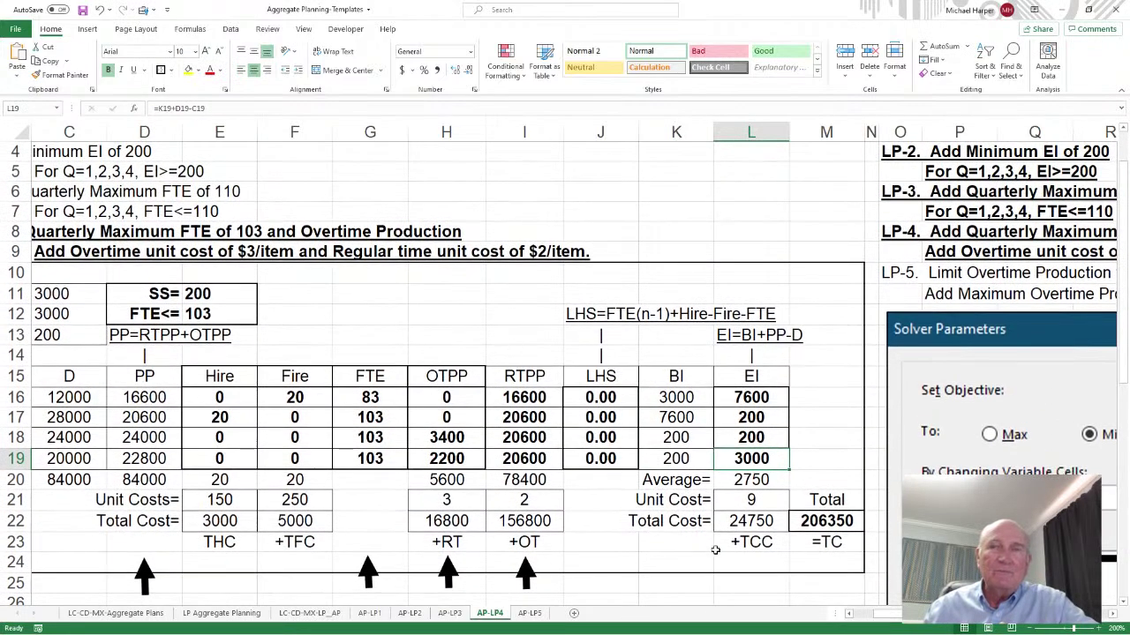
{"action": "left_click", "coordinate": [847, 614]}
{"action": "left_click", "coordinate": [847, 614]}
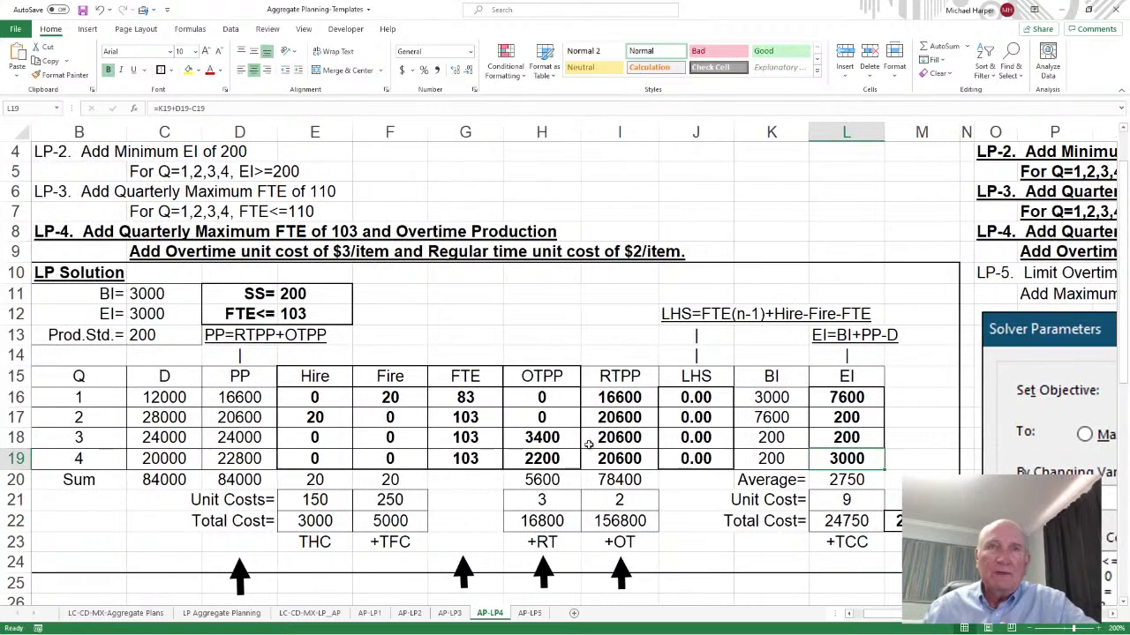
{"action": "left_click", "coordinate": [140, 312]}
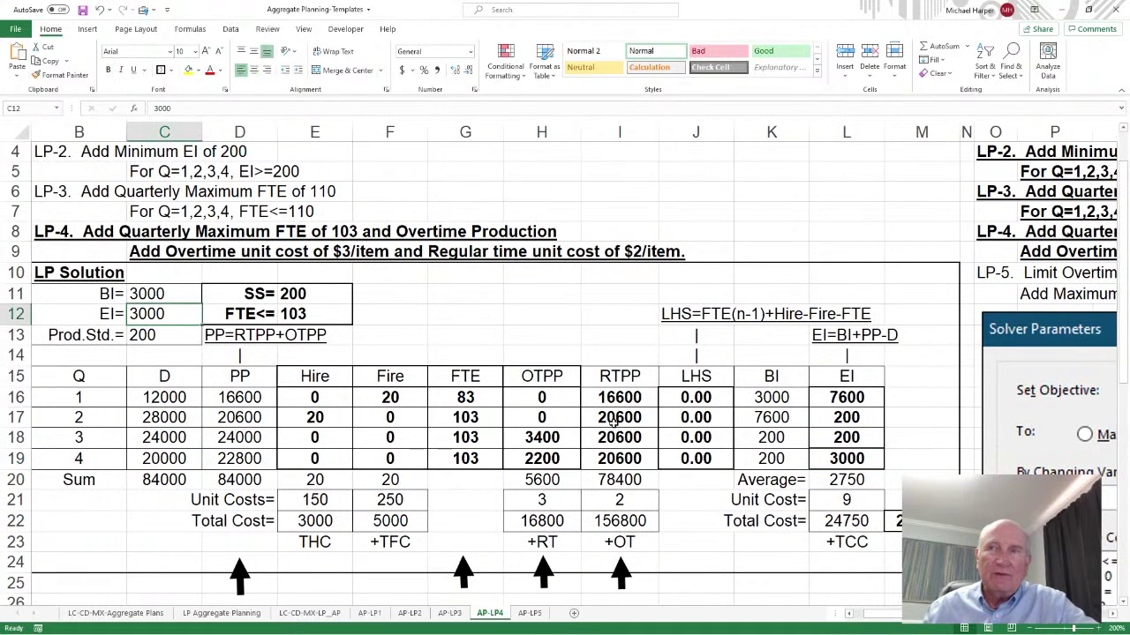
- Examine the rest of the AP-LP4 Solver setup, including its constraint list, non-negative option and solving method
{"action": "scroll", "coordinate": [668, 461], "scroll_direction": "down", "scroll_amount": 1}
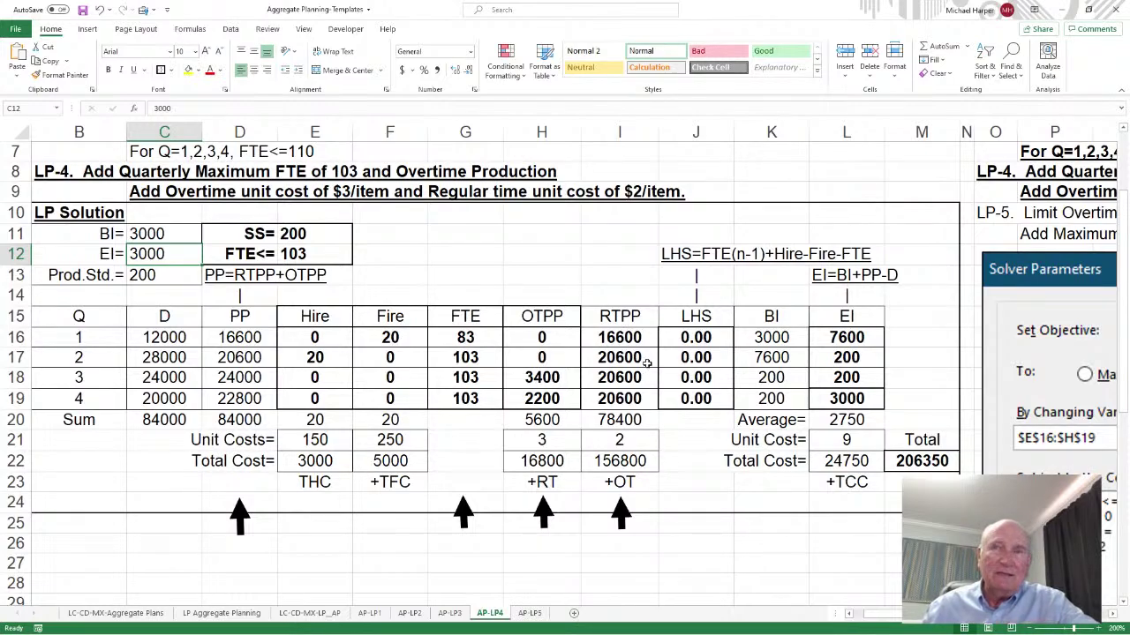
{"action": "scroll", "coordinate": [647, 362], "scroll_direction": "up", "scroll_amount": 1}
{"action": "scroll", "coordinate": [646, 363], "scroll_direction": "down", "scroll_amount": 4}
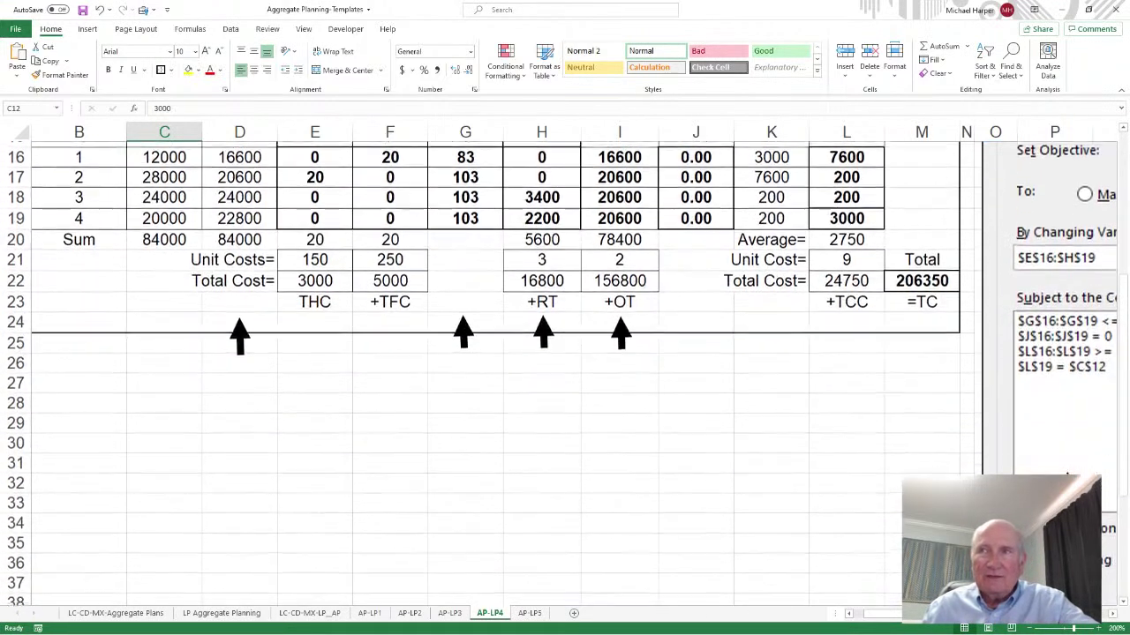
{"action": "scroll", "coordinate": [901, 621], "scroll_direction": "right", "scroll_amount": 3}
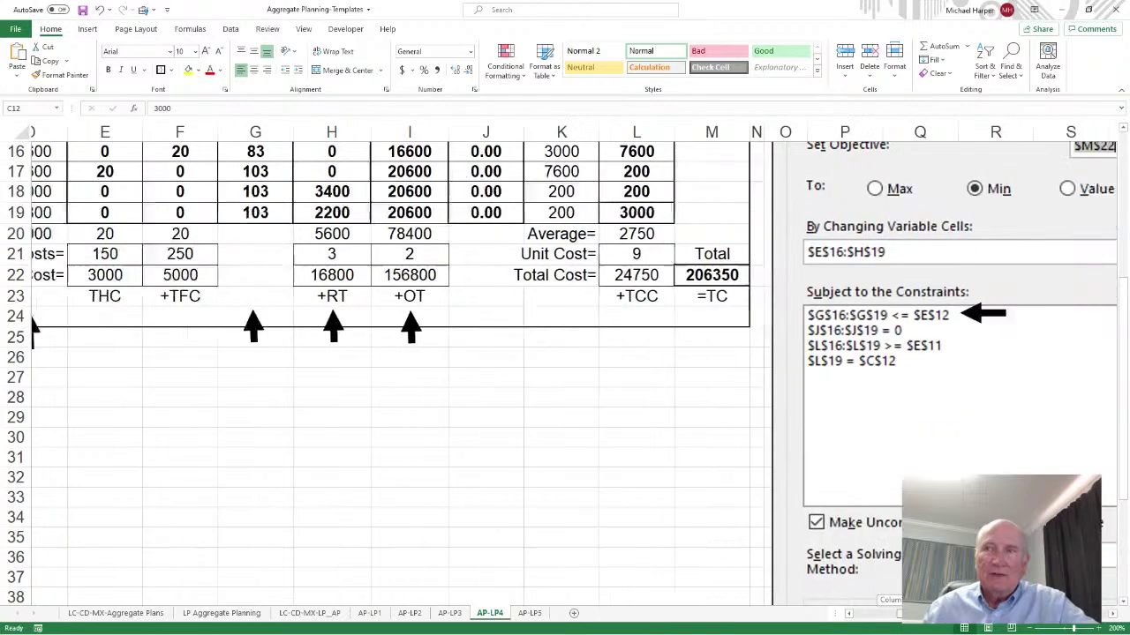
{"action": "scroll", "coordinate": [560, 513], "scroll_direction": "down", "scroll_amount": 3}
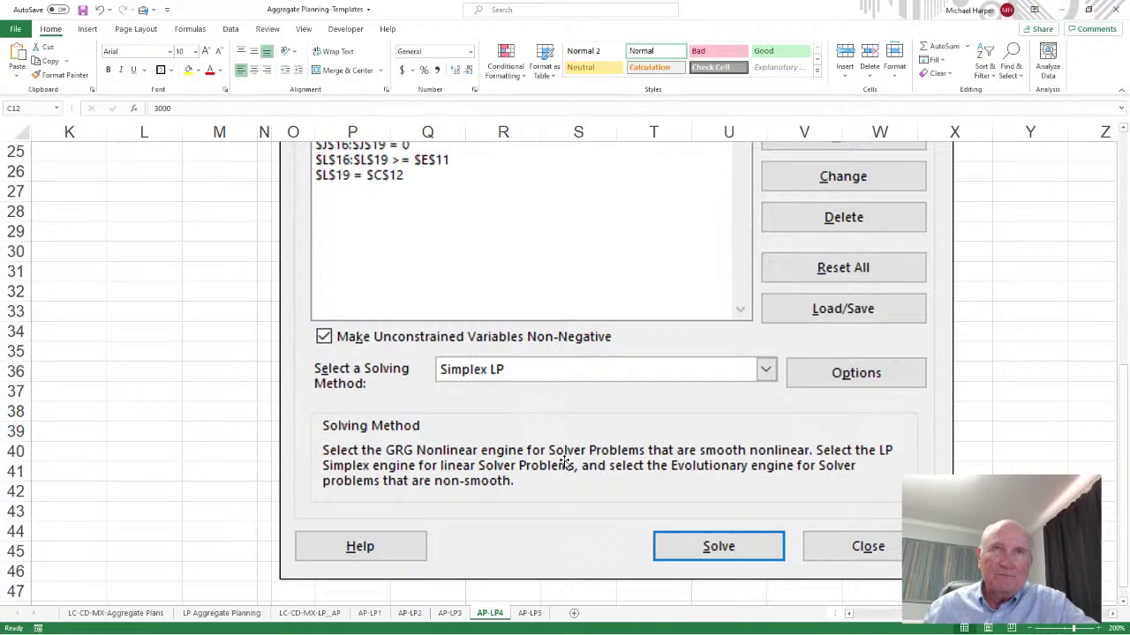
{"action": "scroll", "coordinate": [564, 463], "scroll_direction": "up", "scroll_amount": 3}
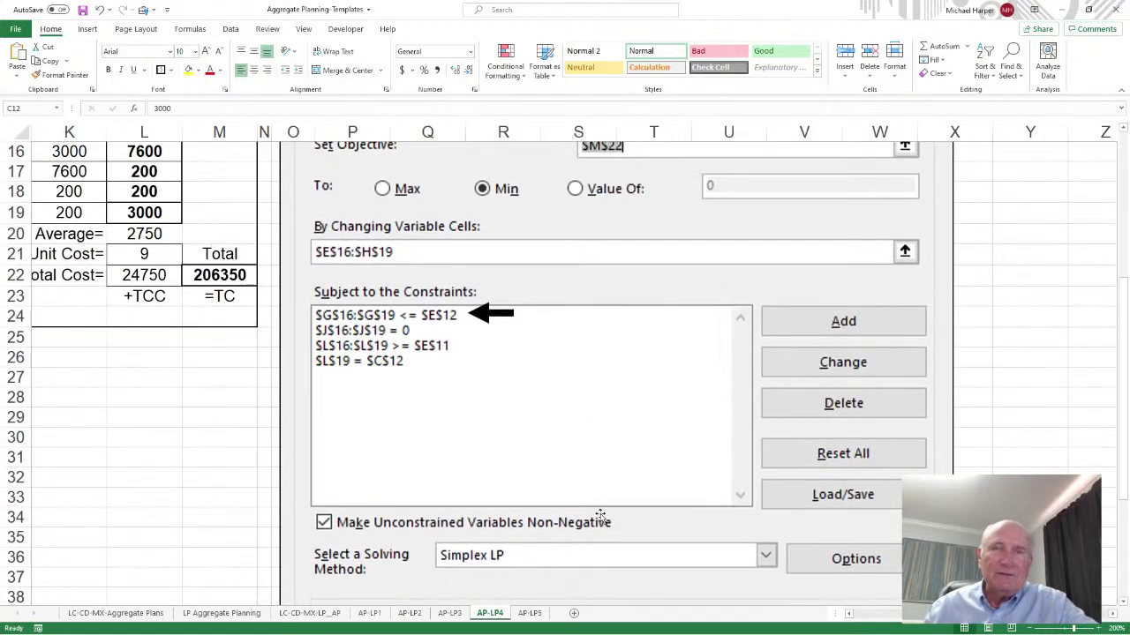
- Show the AP-LP5 sheet at 200% magnification
{"action": "left_click", "coordinate": [529, 612]}
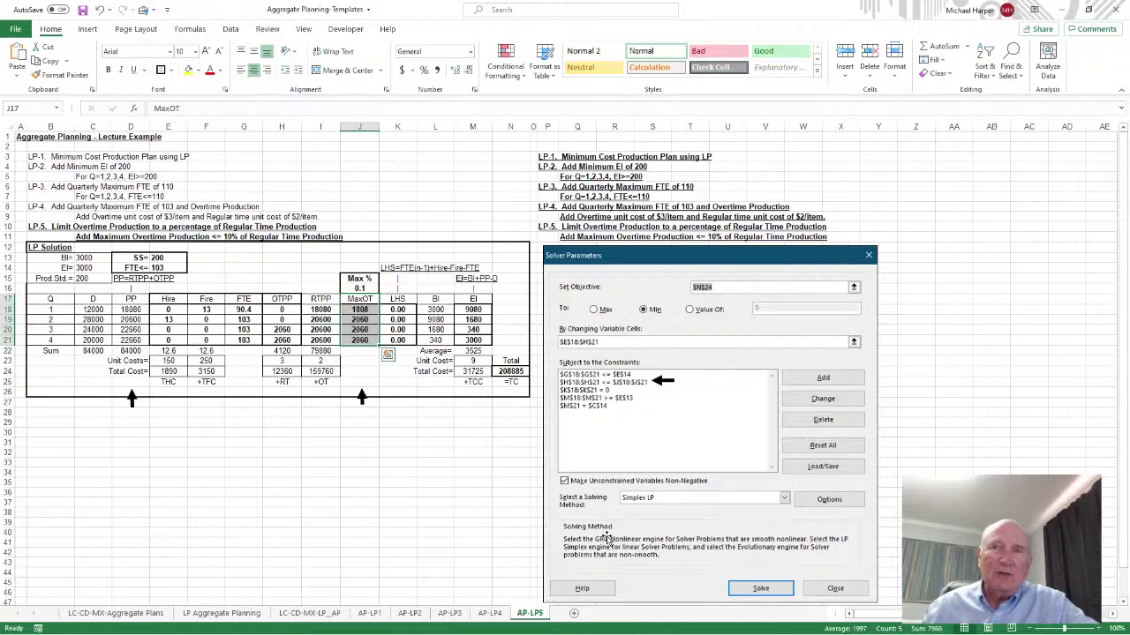
{"action": "left_click", "coordinate": [1117, 629]}
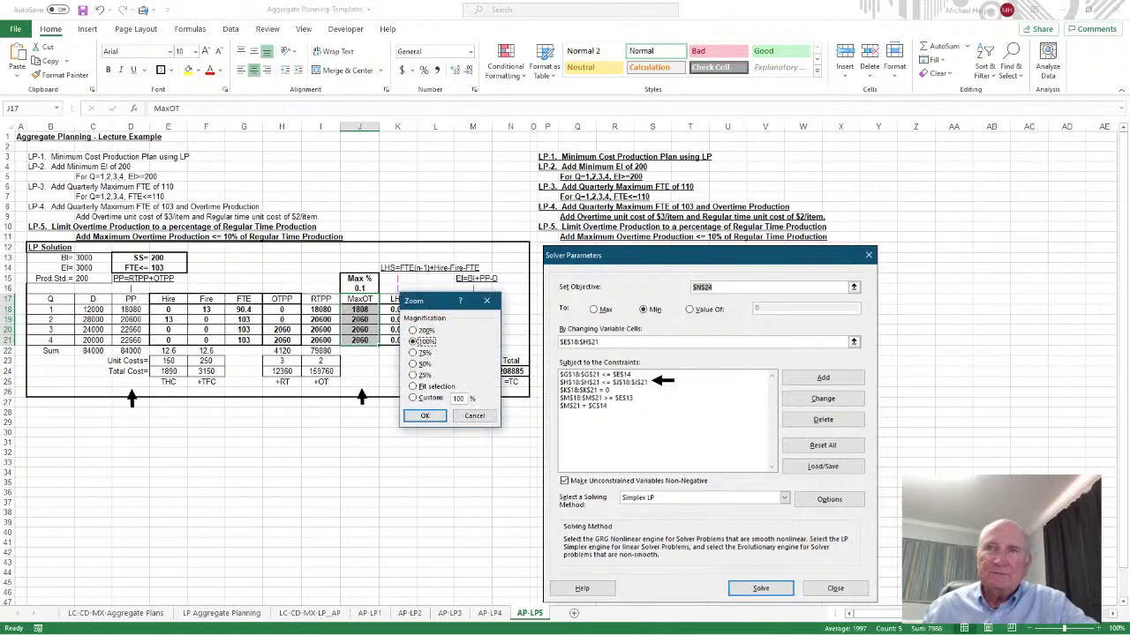
{"action": "left_click", "coordinate": [424, 331]}
{"action": "left_click", "coordinate": [426, 417]}
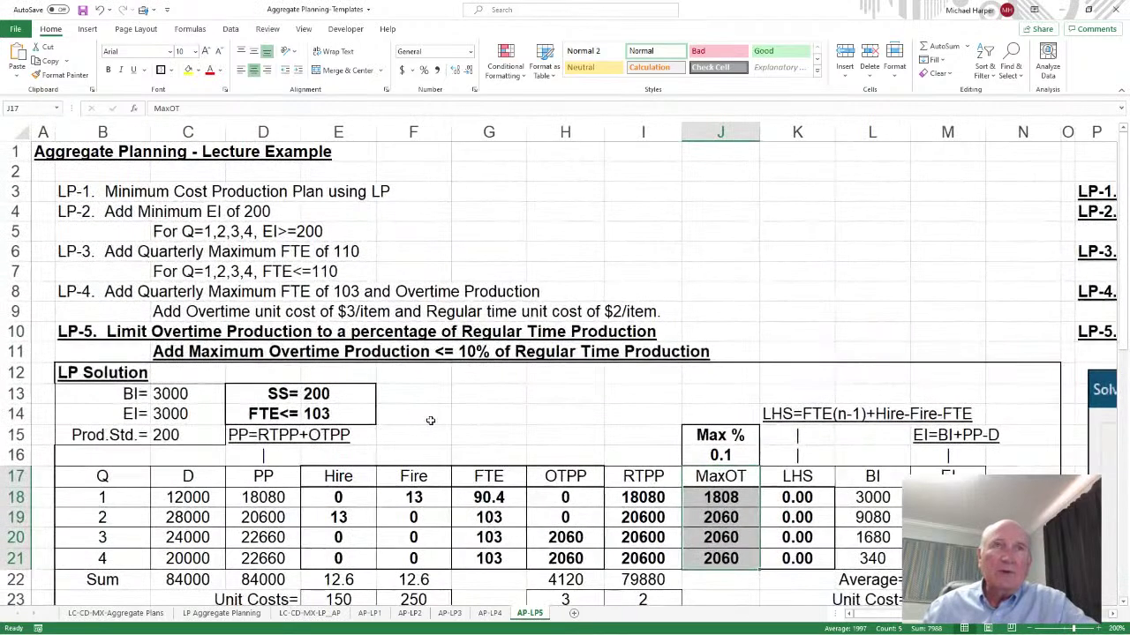
- Examine the AP-LP5 safety stock in E13 and the FTE limit in E14 against the quarterly FTE column
{"action": "scroll", "coordinate": [366, 412], "scroll_direction": "down", "scroll_amount": 1}
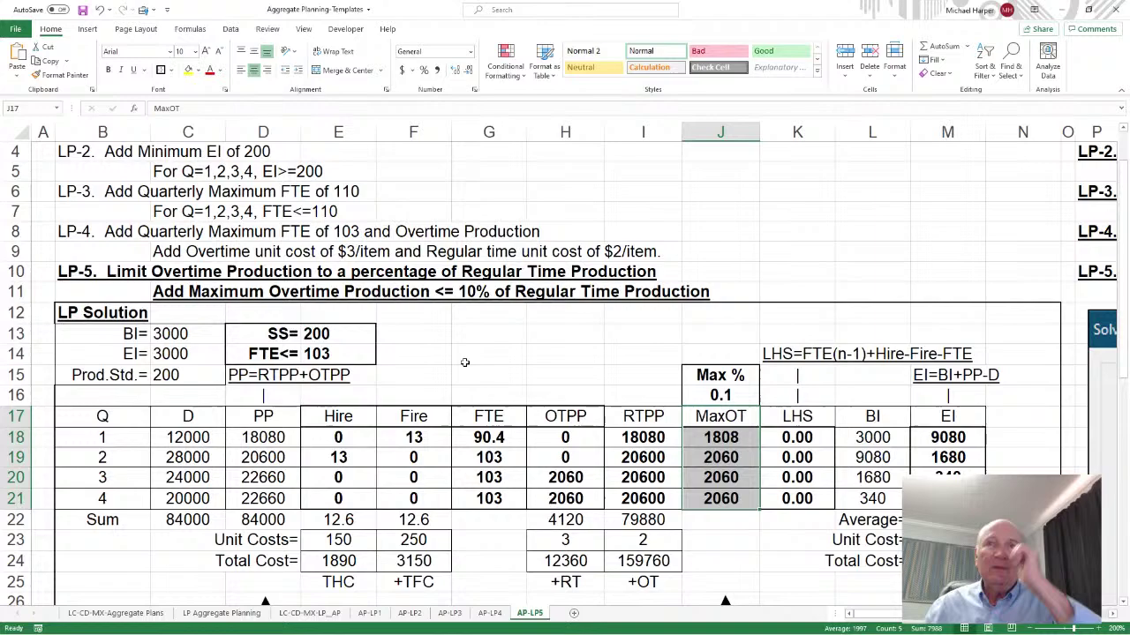
{"action": "left_click", "coordinate": [327, 336]}
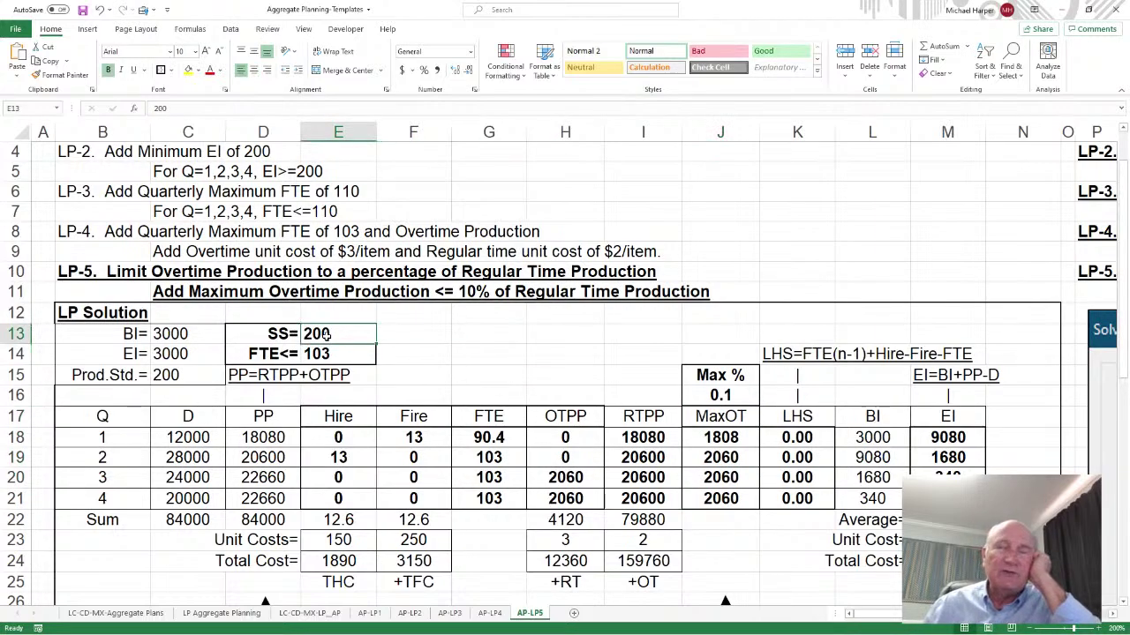
{"action": "left_click", "coordinate": [322, 354]}
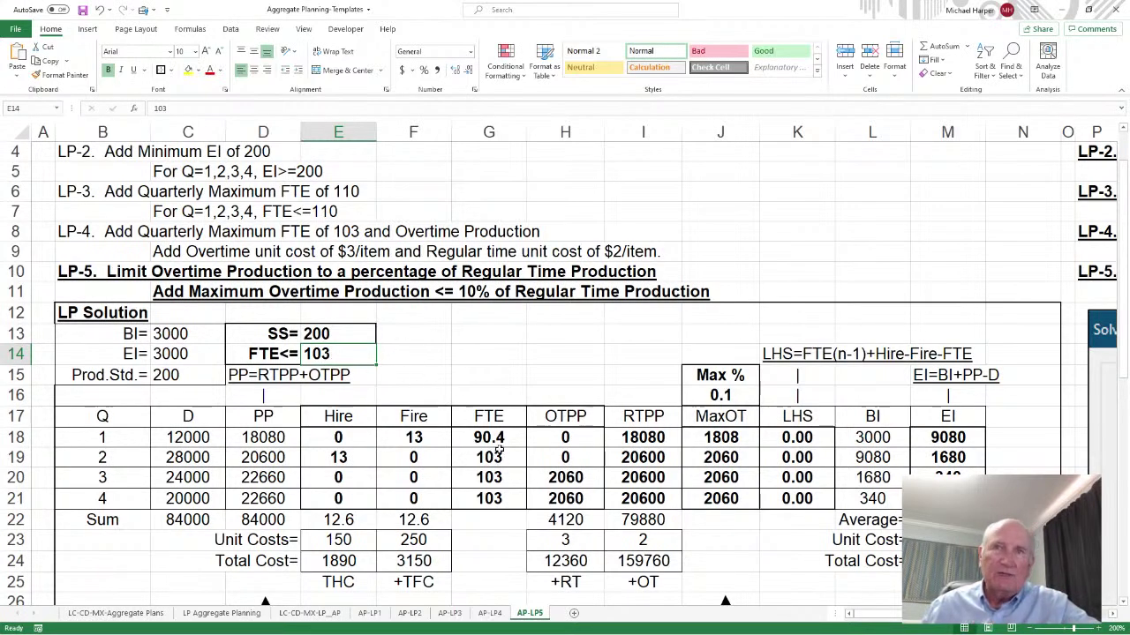
{"action": "left_click_drag", "start_coordinate": [490, 437], "coordinate": [490, 478]}
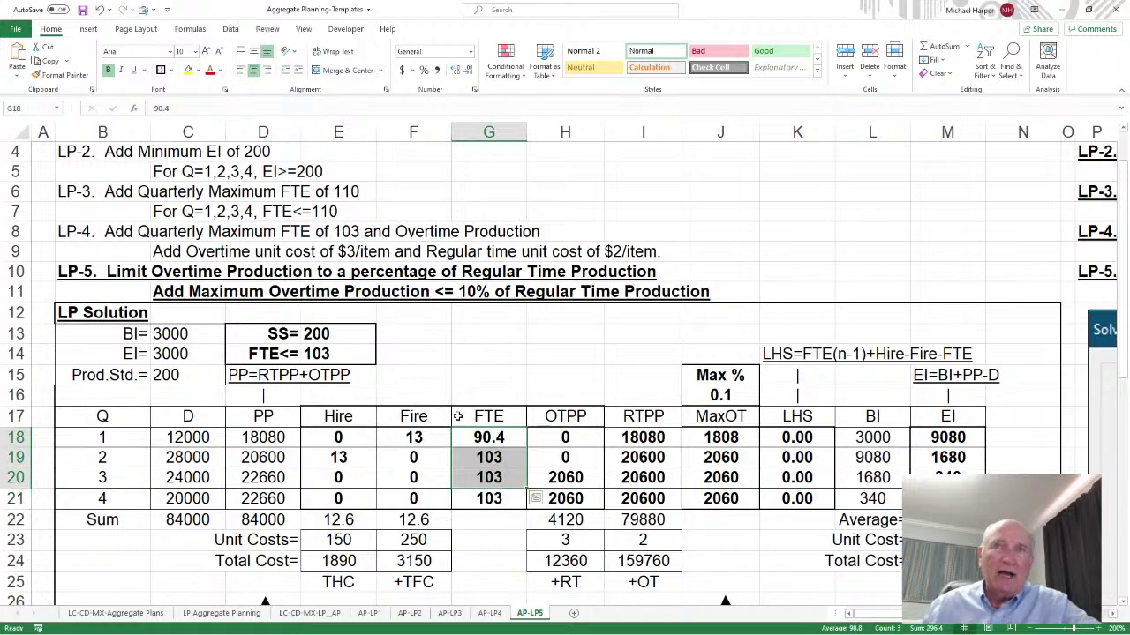
- Review the AP-LP5 OTPP column alongside the LP-5 statement limiting overtime to 10% of regular time production
{"action": "left_click_drag", "start_coordinate": [572, 417], "coordinate": [570, 496]}
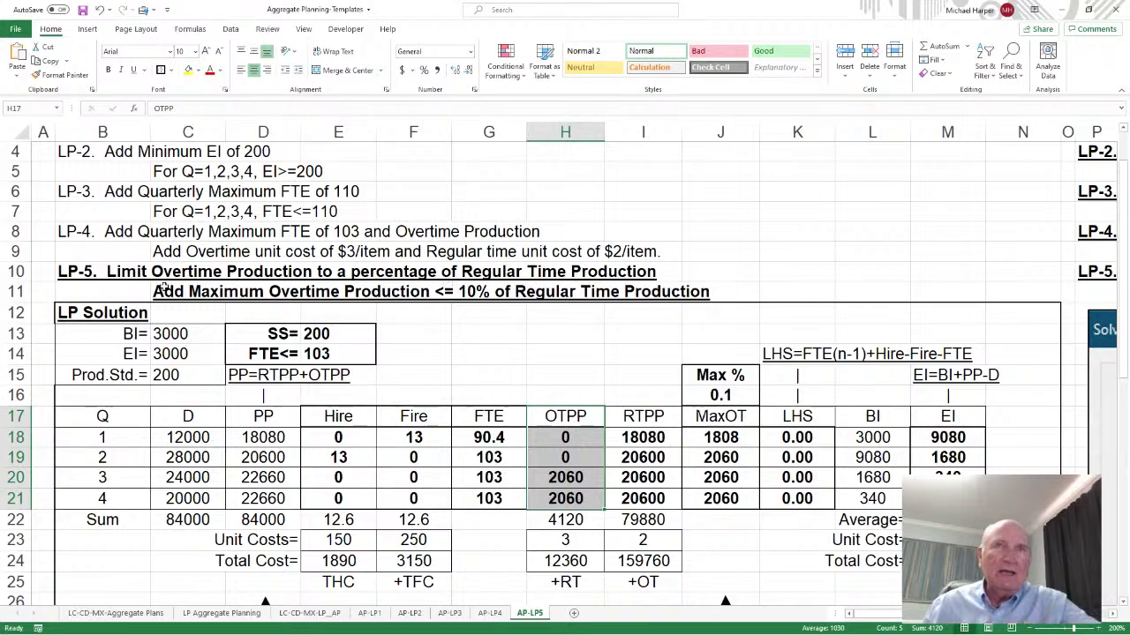
{"action": "left_click_drag", "start_coordinate": [141, 273], "coordinate": [675, 273]}
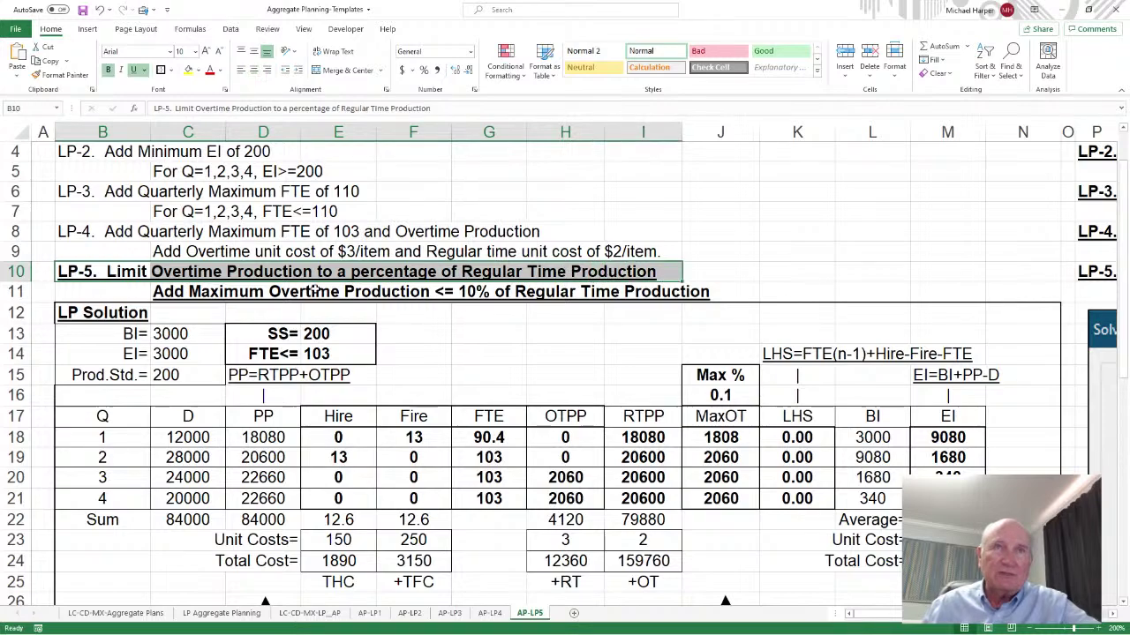
{"action": "left_click_drag", "start_coordinate": [217, 291], "coordinate": [623, 293]}
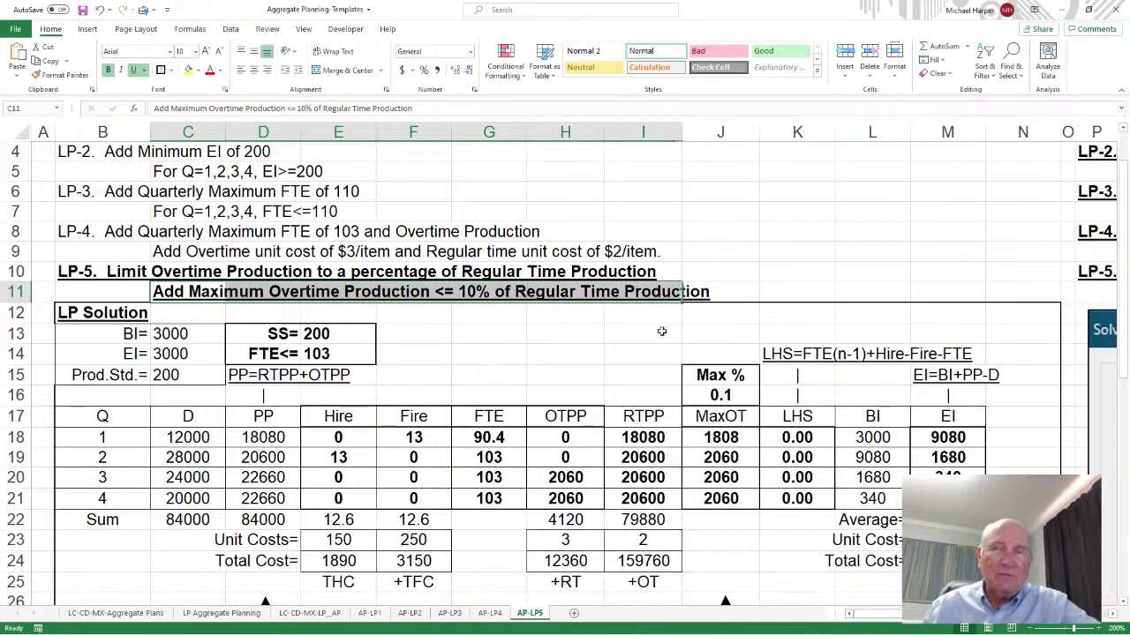
- Examine the AP-LP5 solution's quarterly FTE and OTPP values and the added Max % and MaxOT column in J15:J21
{"action": "scroll", "coordinate": [797, 499], "scroll_direction": "down", "scroll_amount": 2}
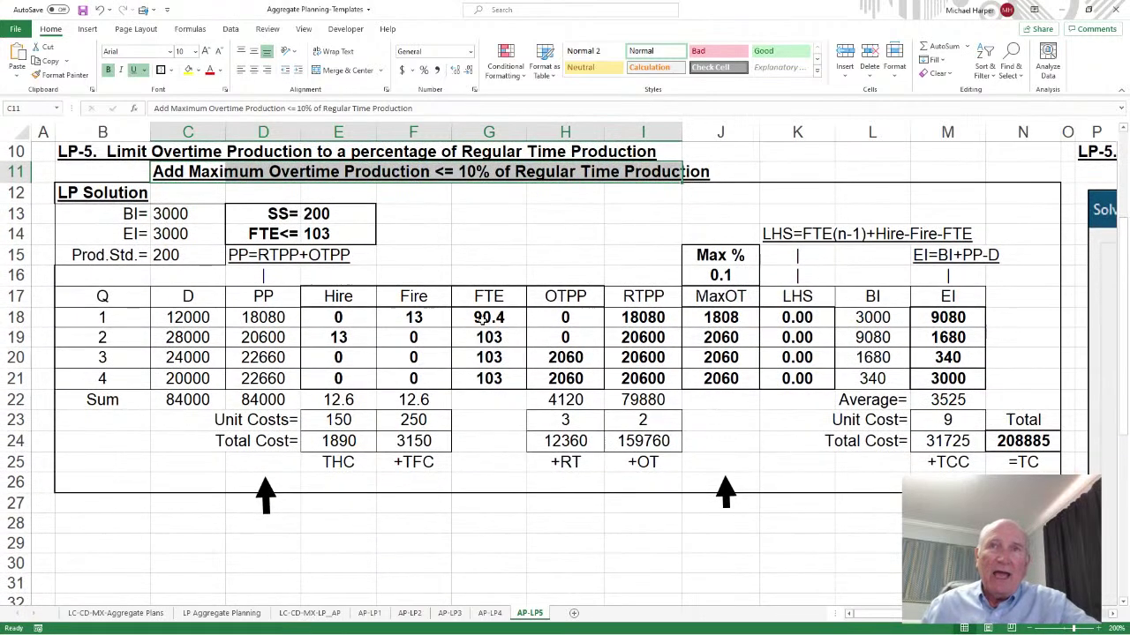
{"action": "left_click", "coordinate": [486, 320]}
{"action": "left_click_drag", "start_coordinate": [488, 331], "coordinate": [490, 380]}
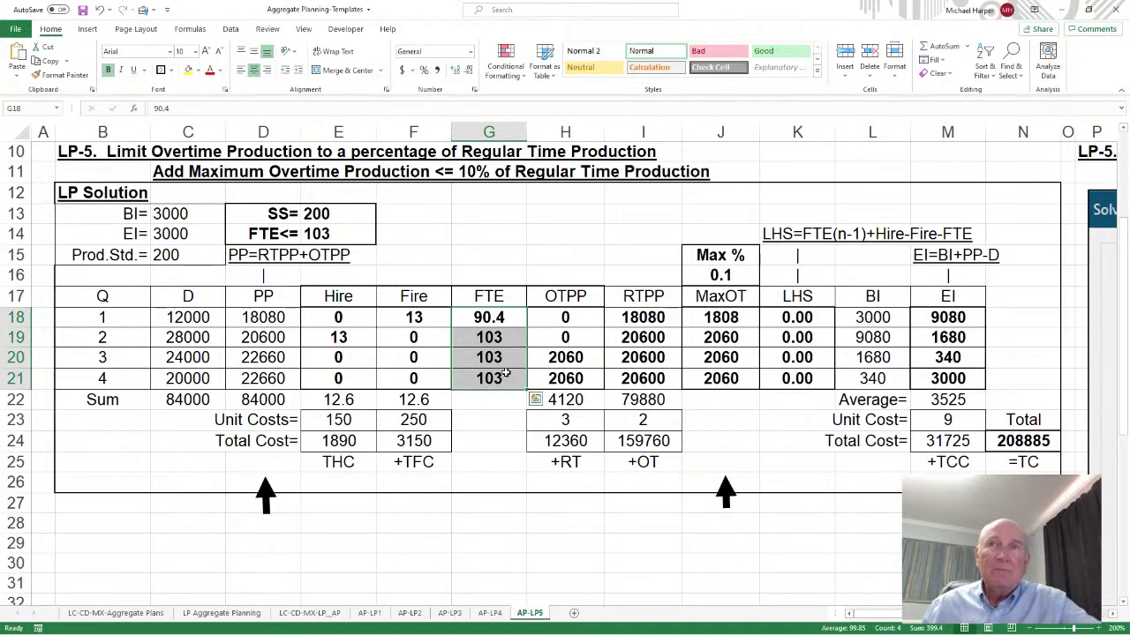
{"action": "left_click_drag", "start_coordinate": [570, 320], "coordinate": [574, 381]}
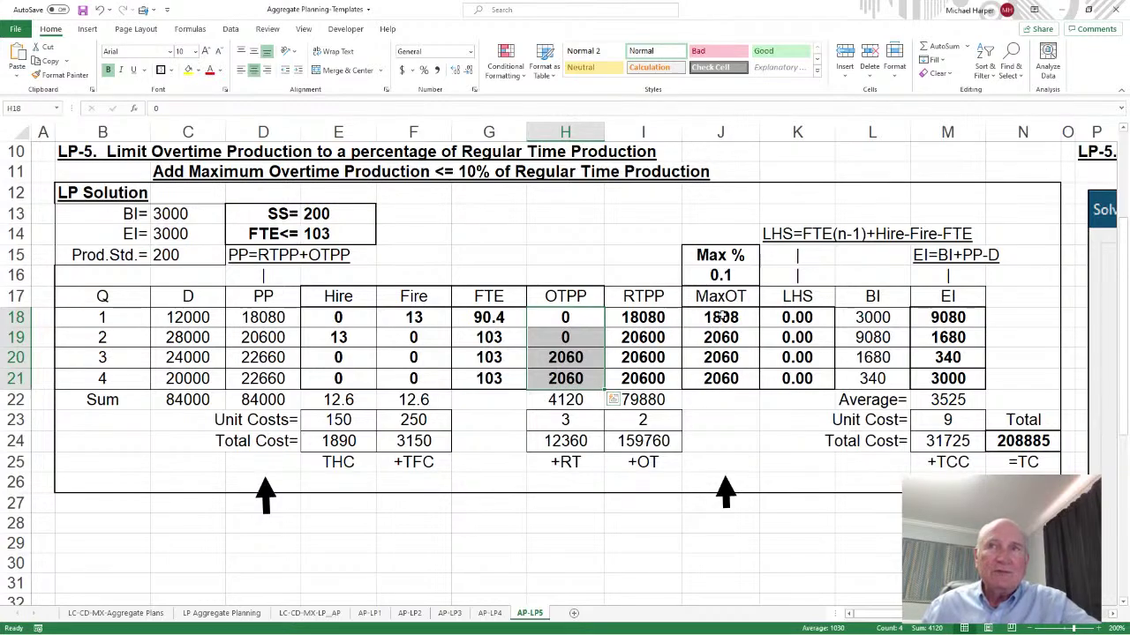
{"action": "left_click_drag", "start_coordinate": [720, 256], "coordinate": [720, 379]}
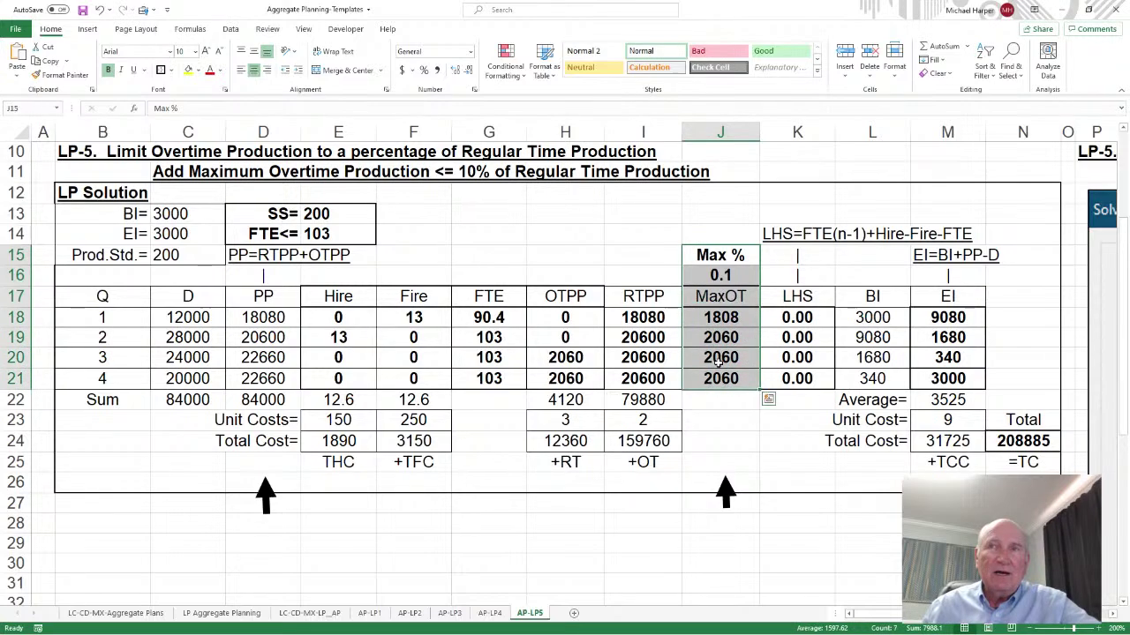
- Inspect the quarter 1 MaxOT formula in J18 and trace the RTPP formula in I18 on AP-LP5
{"action": "left_click", "coordinate": [708, 318]}
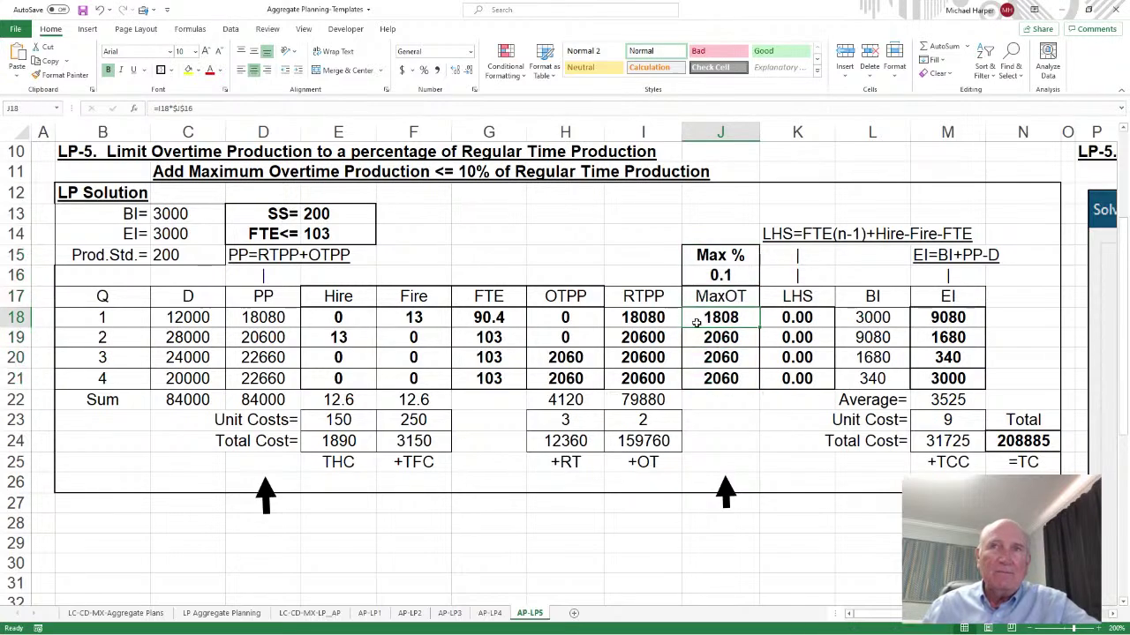
{"action": "left_click", "coordinate": [630, 317]}
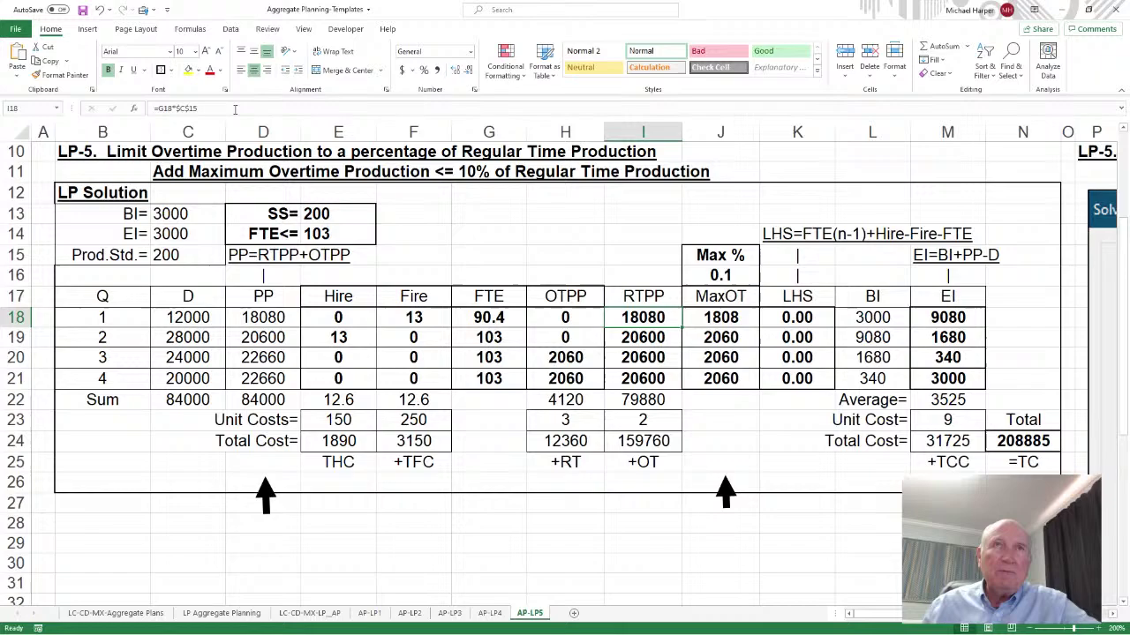
{"action": "key", "text": "F2"}
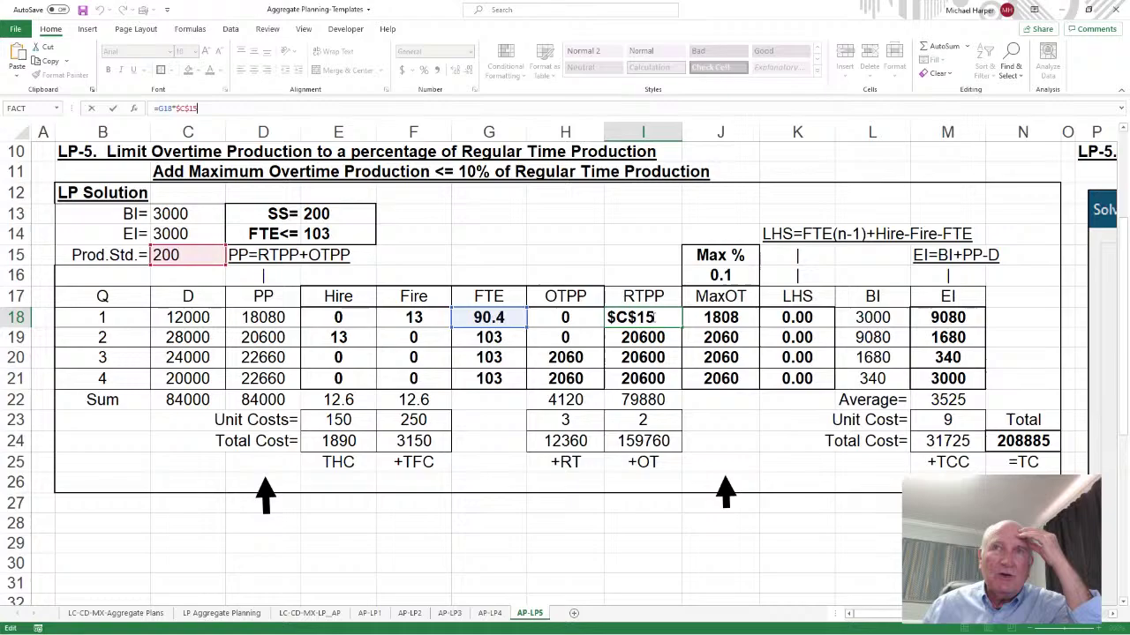
{"action": "key", "text": "Escape"}
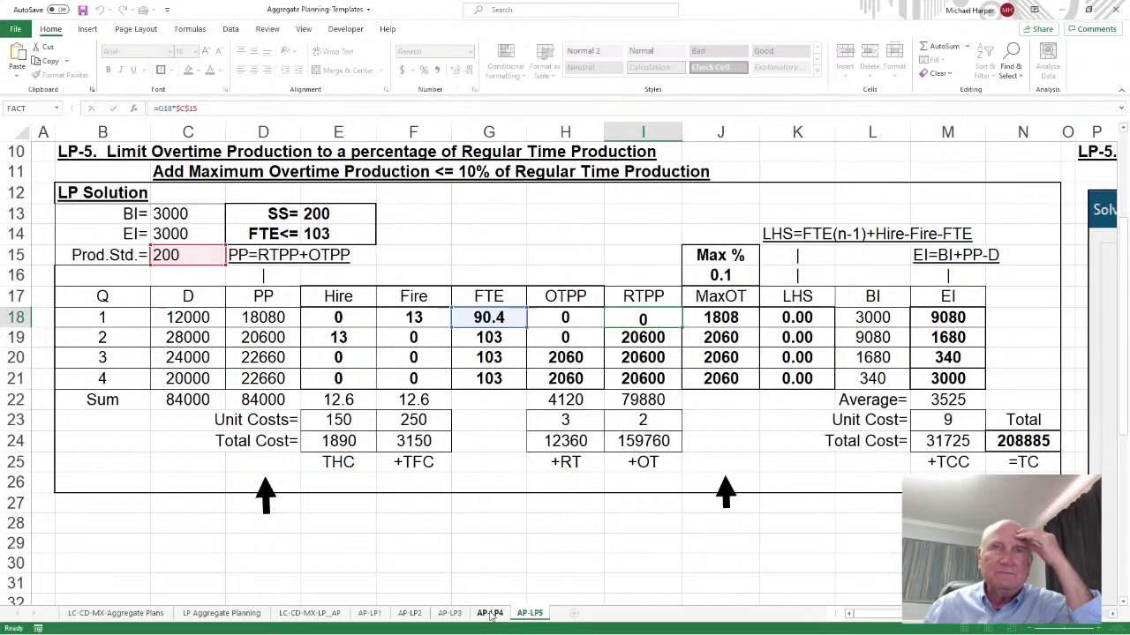
- Return to the AP-LP4 solution table and trace the quarter 1 RTPP formula in I16 to its FTE and production standard
{"action": "left_click", "coordinate": [490, 613]}
{"action": "scroll", "coordinate": [448, 359], "scroll_direction": "up", "scroll_amount": 2}
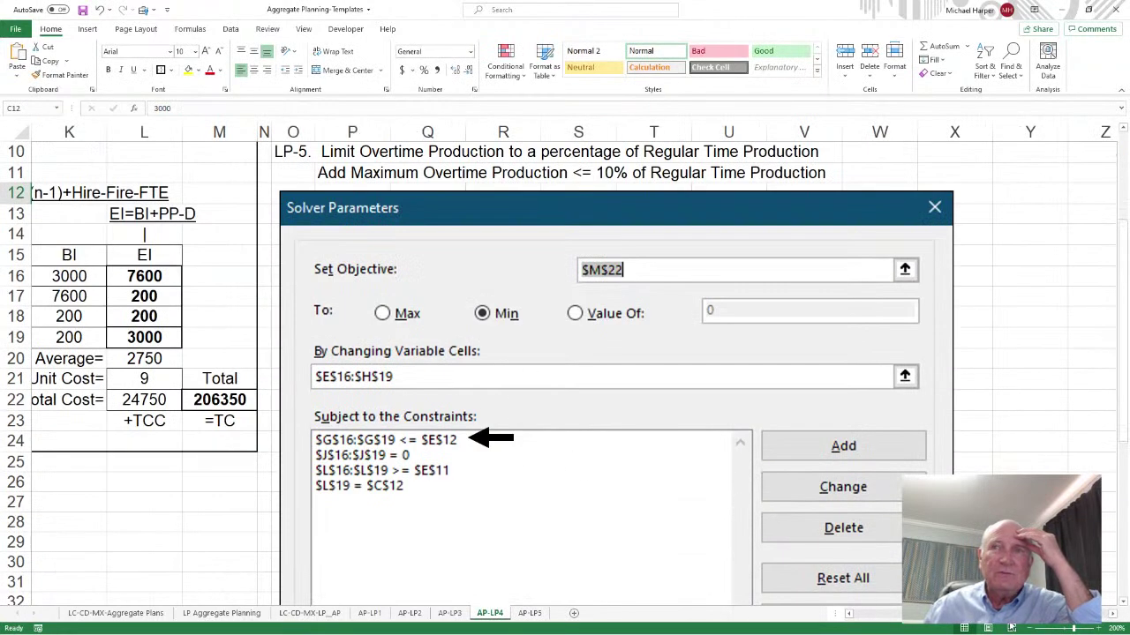
{"action": "scroll", "coordinate": [532, 291], "scroll_direction": "left", "scroll_amount": 5}
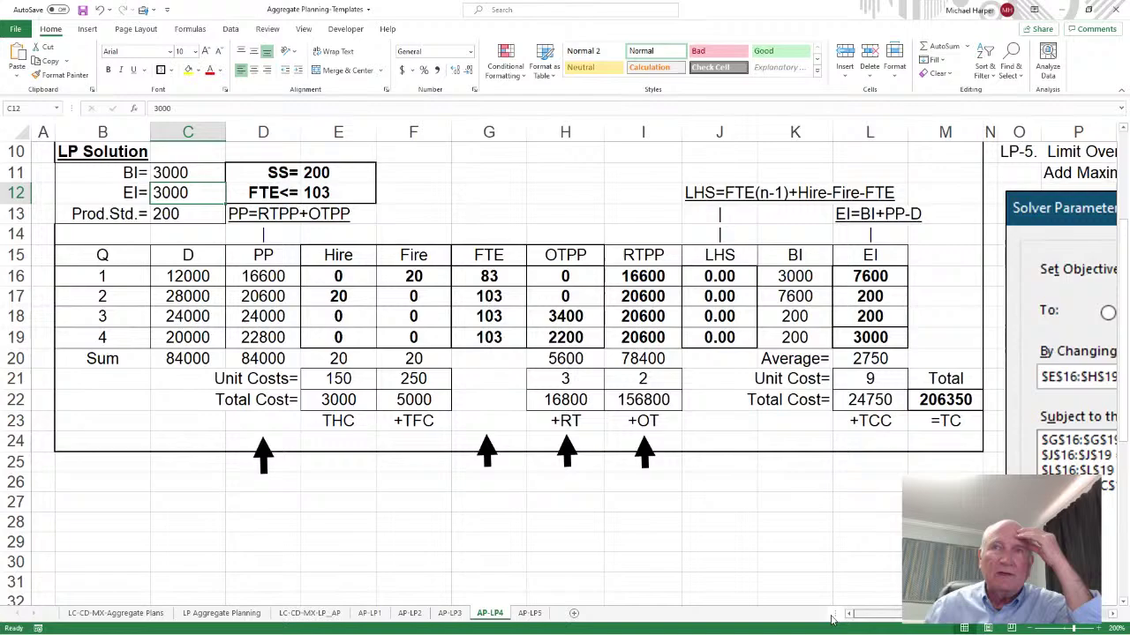
{"action": "left_click", "coordinate": [649, 276]}
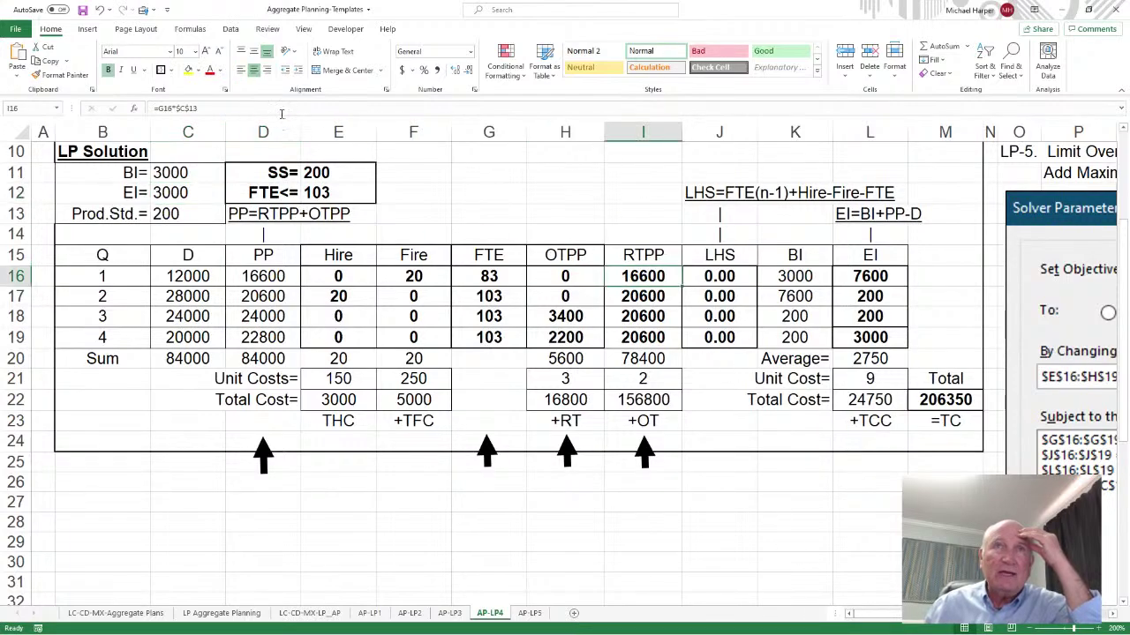
{"action": "key", "text": "F2"}
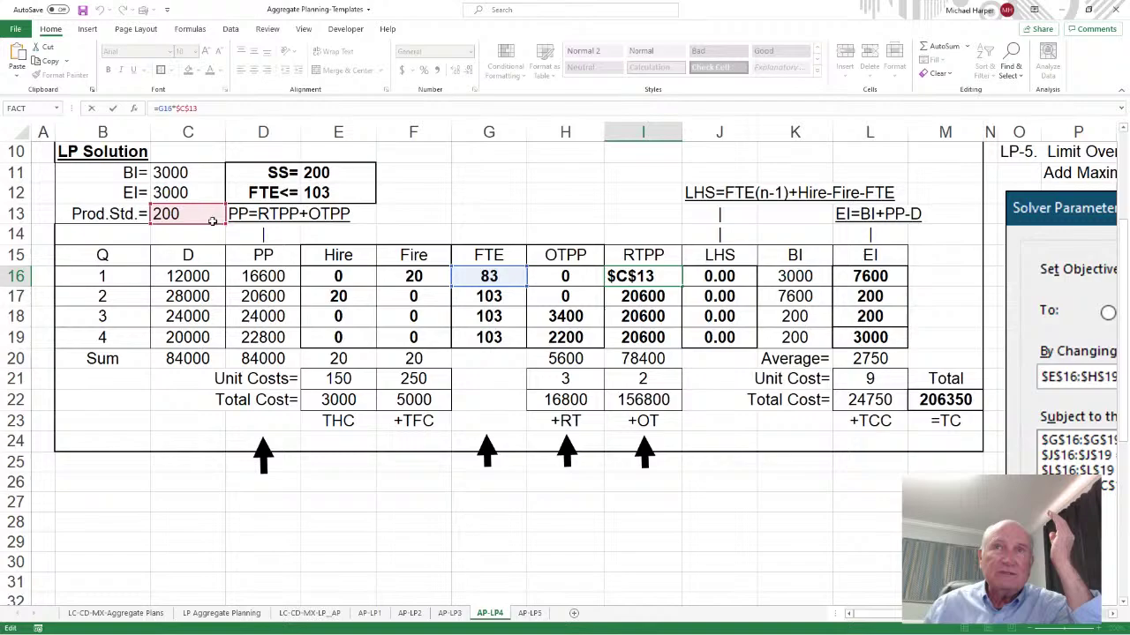
{"action": "left_click", "coordinate": [596, 278]}
- Trace the AP-LP4 quarter 1 production plan formula in D16 and the ending inventory formula in L16
{"action": "left_click", "coordinate": [256, 277]}
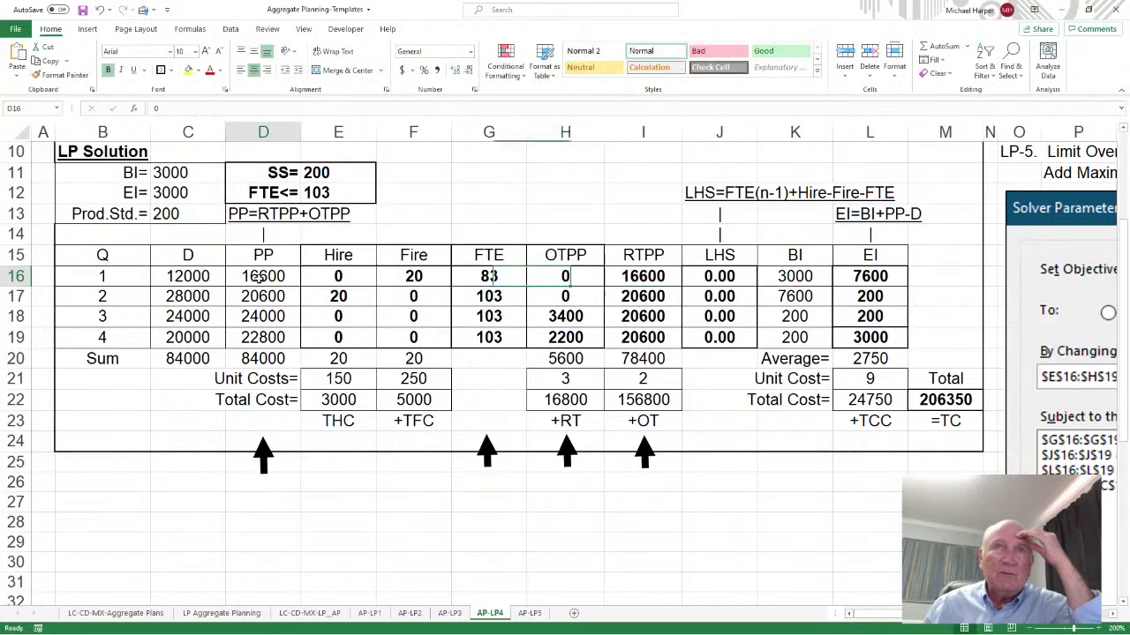
{"action": "left_click", "coordinate": [231, 106]}
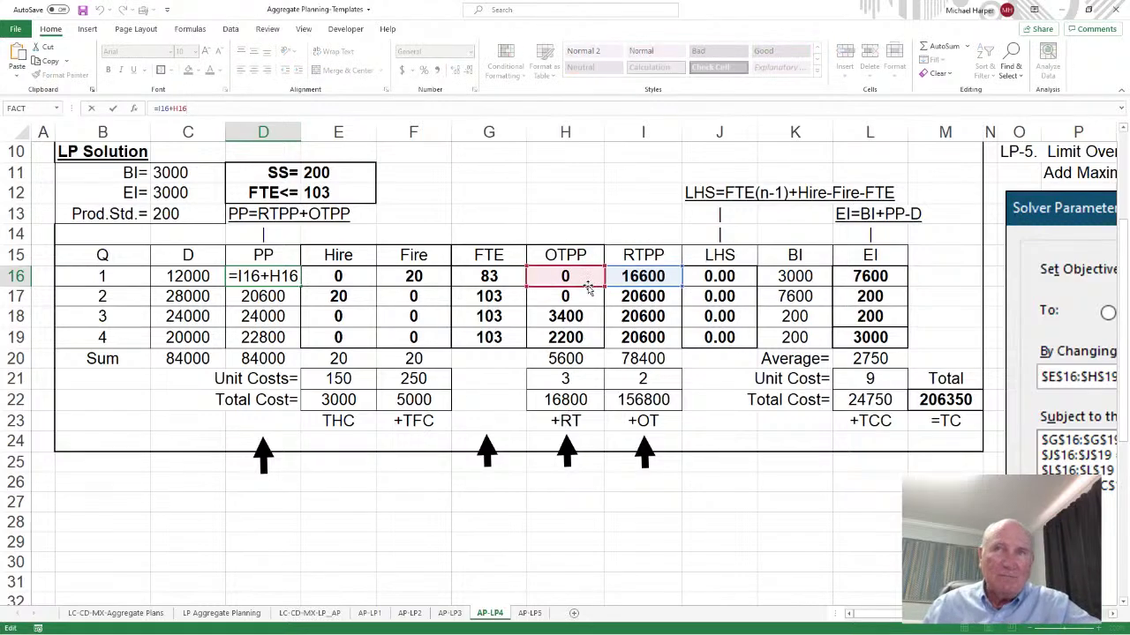
{"action": "left_click", "coordinate": [863, 276]}
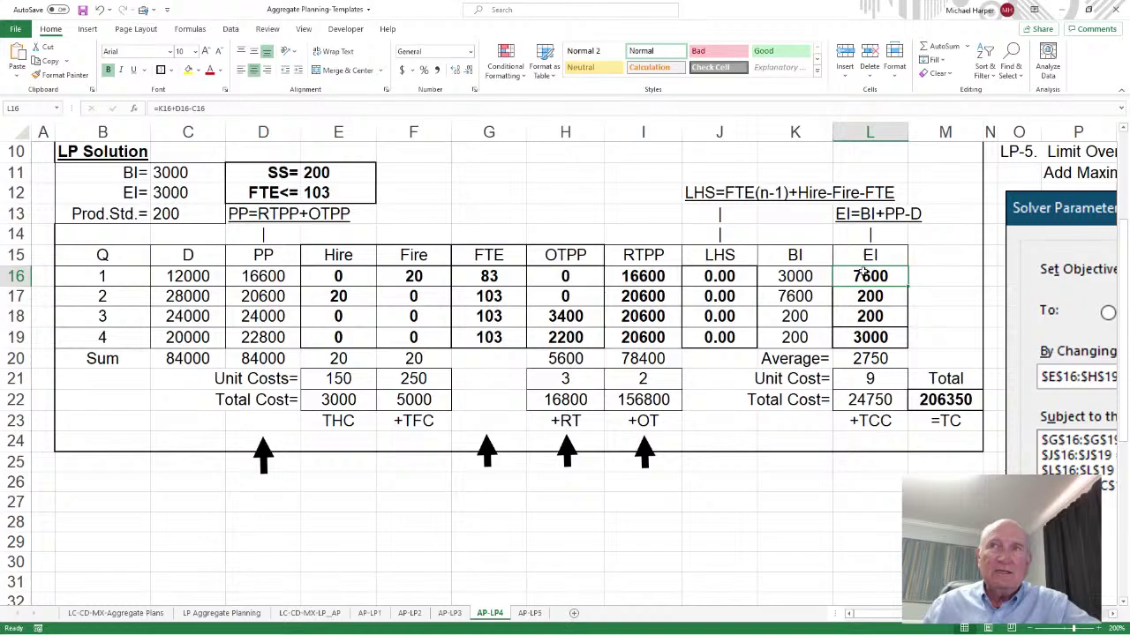
{"action": "left_click", "coordinate": [313, 108]}
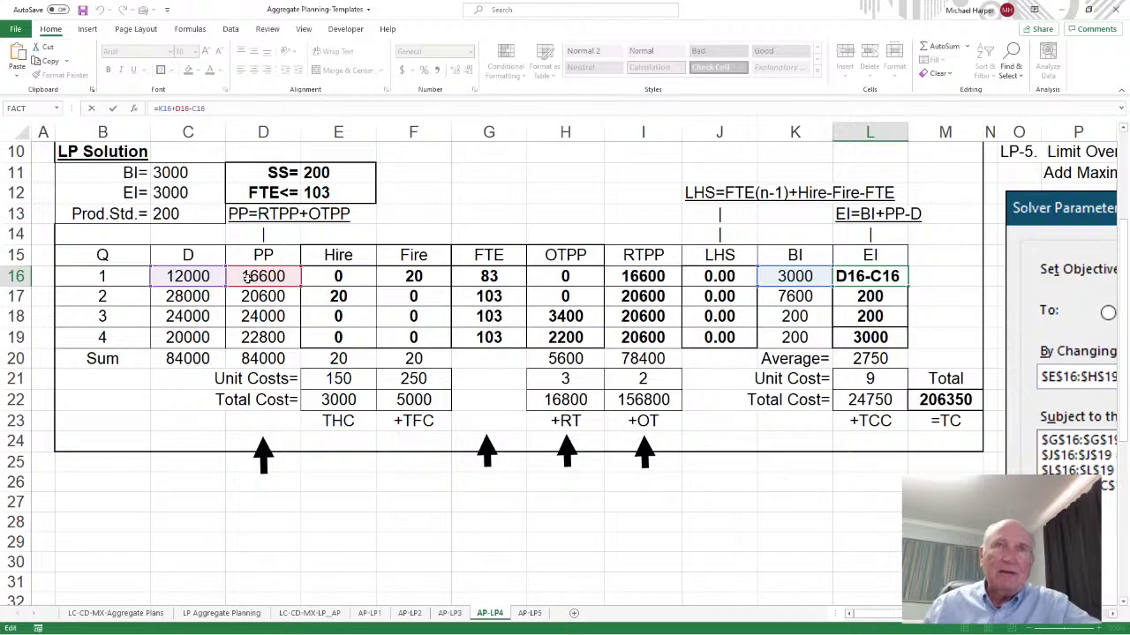
- Retrace how D16 combines regular and overtime production on AP-LP4, checking the RTPP formula in I16 and OTPP cells H16:H19
{"action": "left_click", "coordinate": [260, 278]}
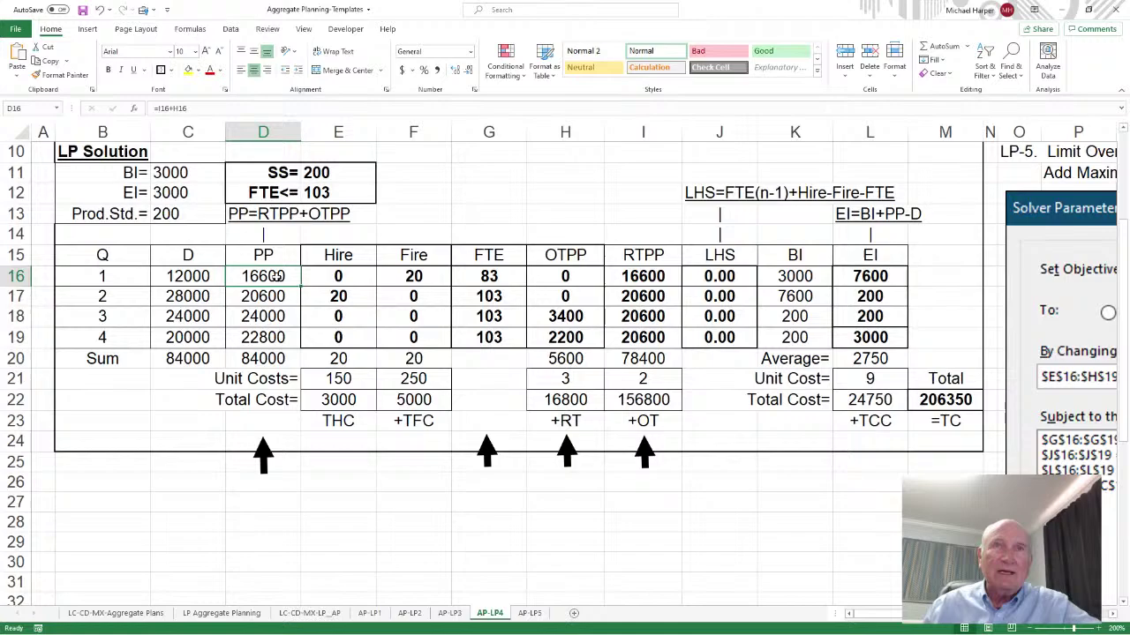
{"action": "left_click", "coordinate": [276, 110]}
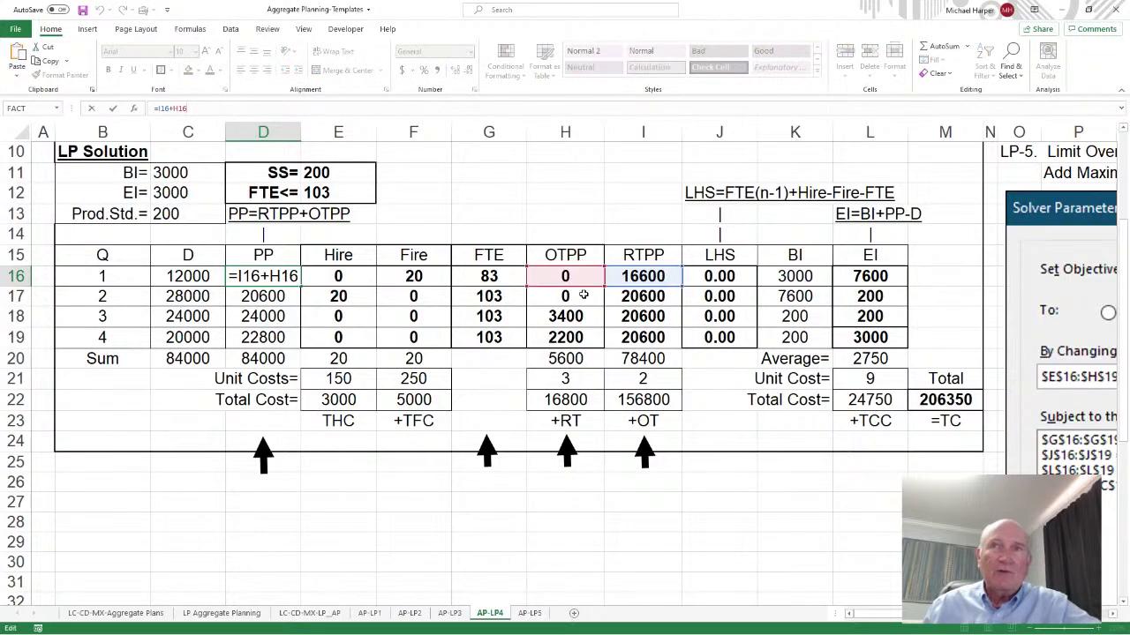
{"action": "double_click", "coordinate": [645, 276]}
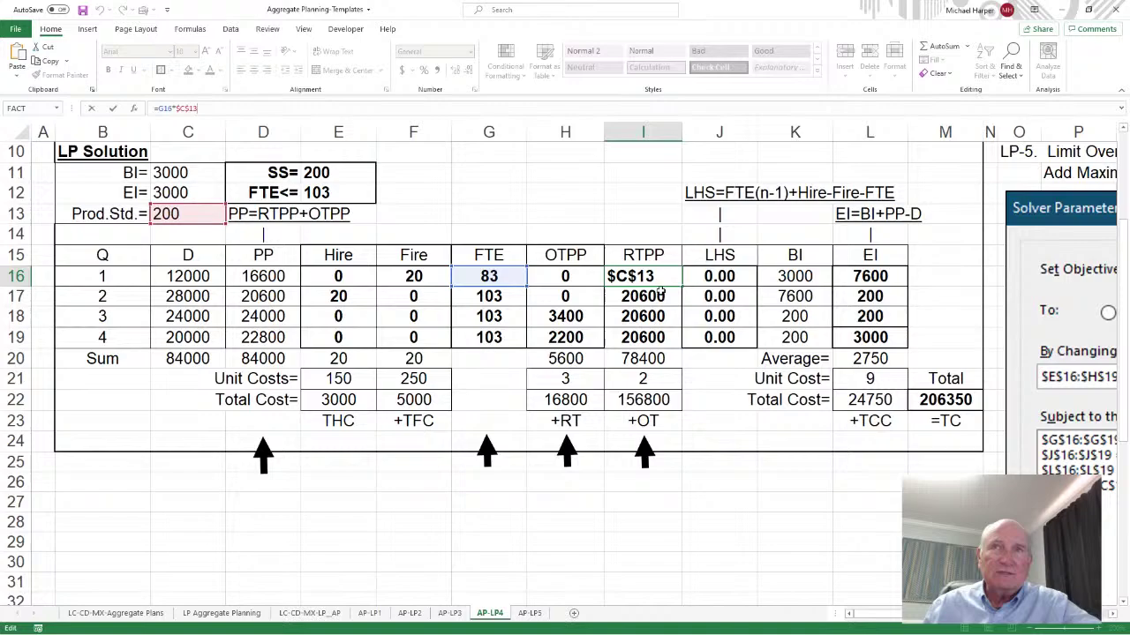
{"action": "left_click_drag", "start_coordinate": [569, 279], "coordinate": [565, 338]}
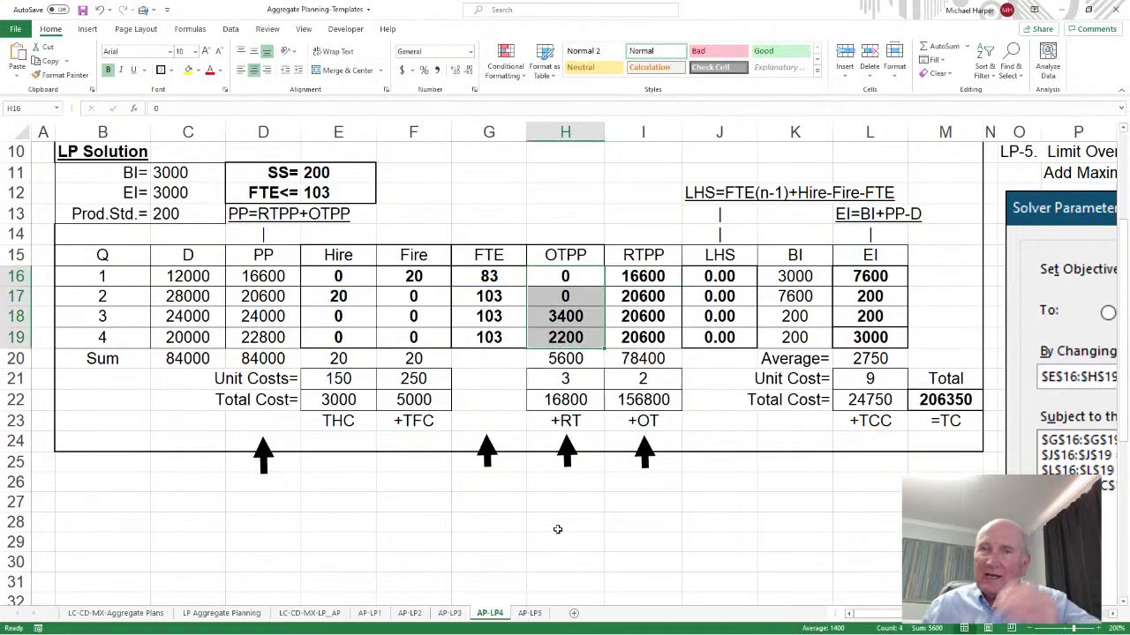
- Go back to AP-LP5 and trace the quarter 1 MaxOT formula in J18 to RTPP and the Max % cell
{"action": "left_click", "coordinate": [529, 613]}
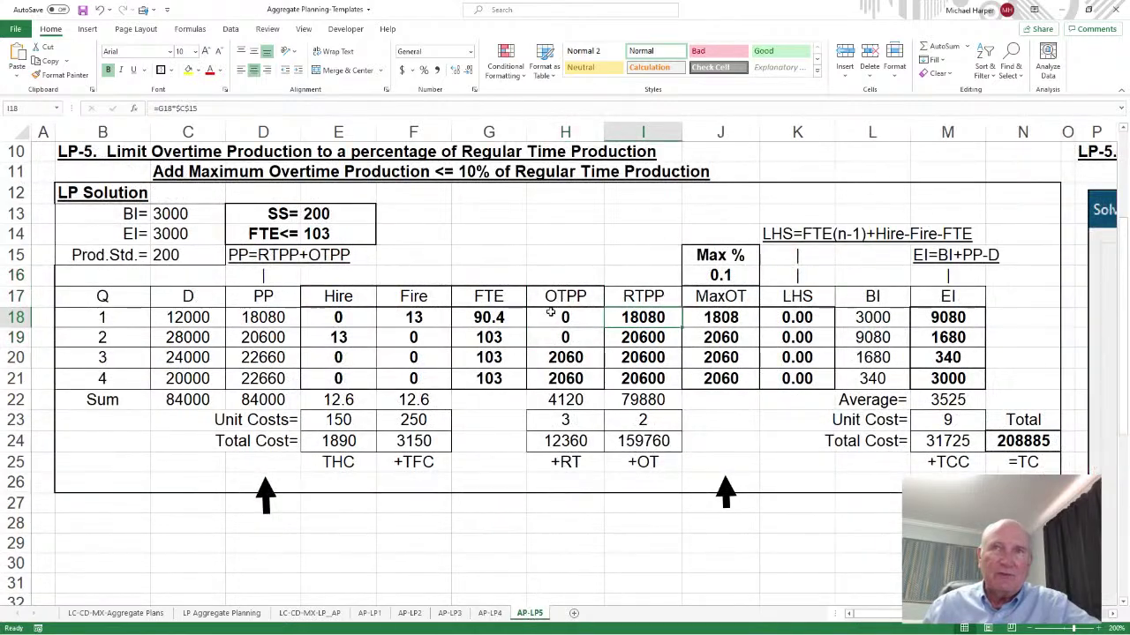
{"action": "scroll", "coordinate": [566, 318], "scroll_direction": "down", "scroll_amount": 1}
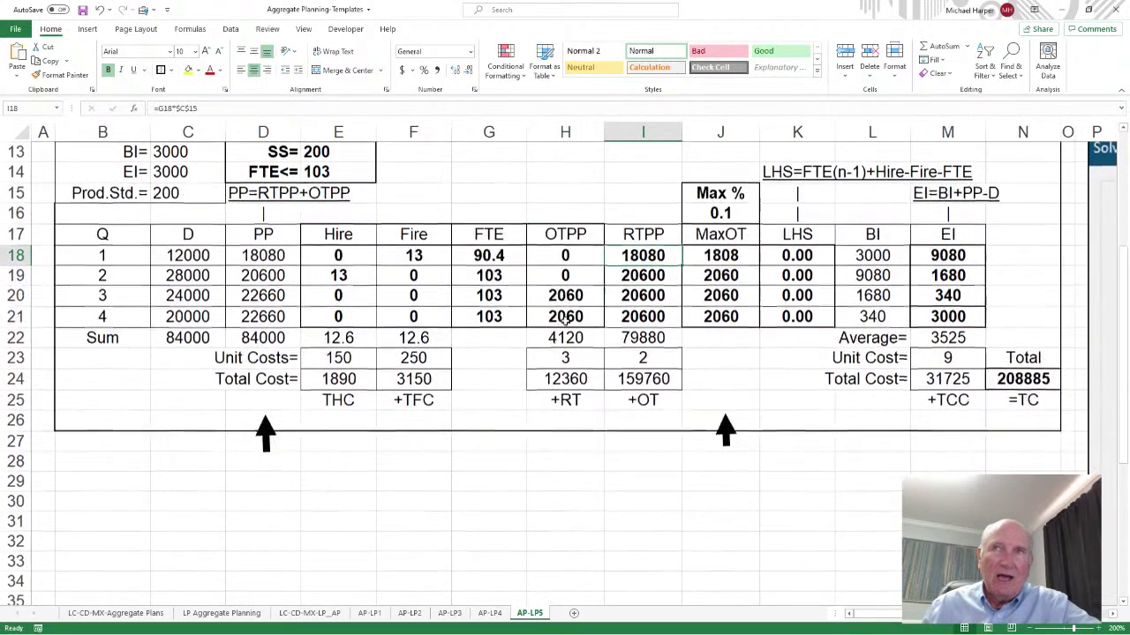
{"action": "scroll", "coordinate": [569, 319], "scroll_direction": "up", "scroll_amount": 1}
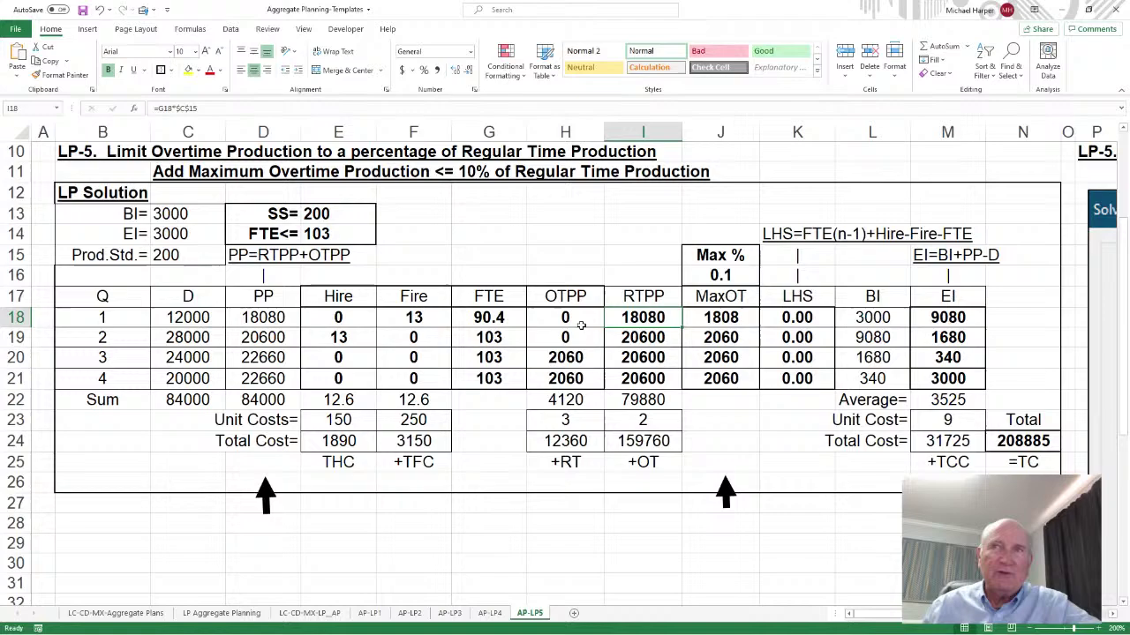
{"action": "left_click", "coordinate": [729, 317]}
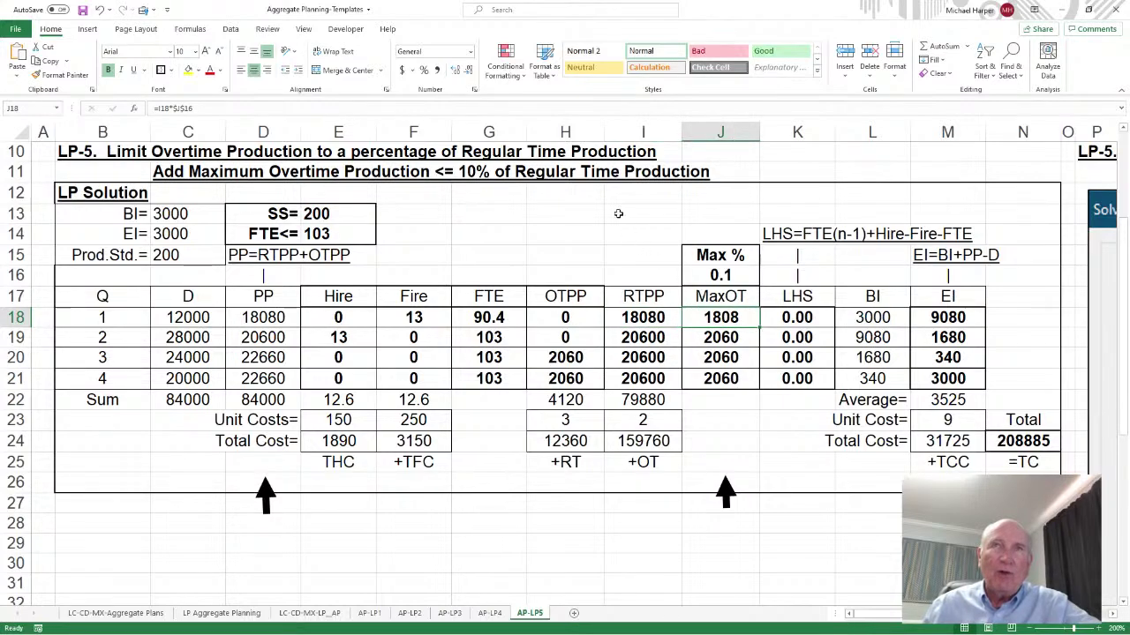
{"action": "left_click", "coordinate": [218, 107]}
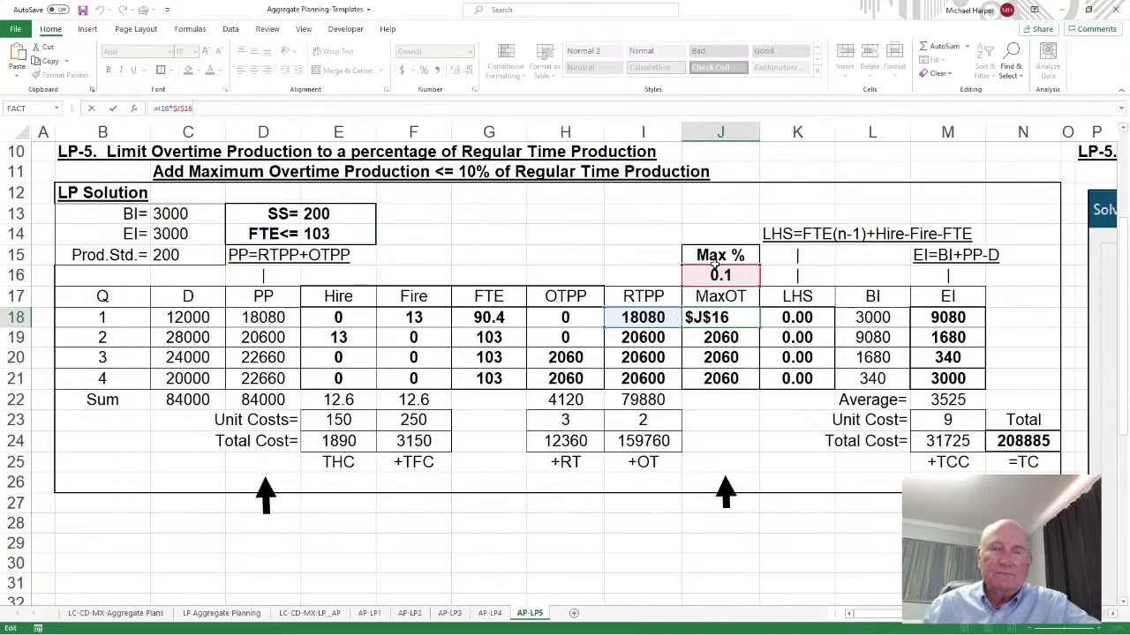
- Trace the MaxOT formulas for quarters 2 to 4 in J19:J21, keeping each formula as it is
{"action": "key", "text": "Return"}
{"action": "key", "text": "F2"}
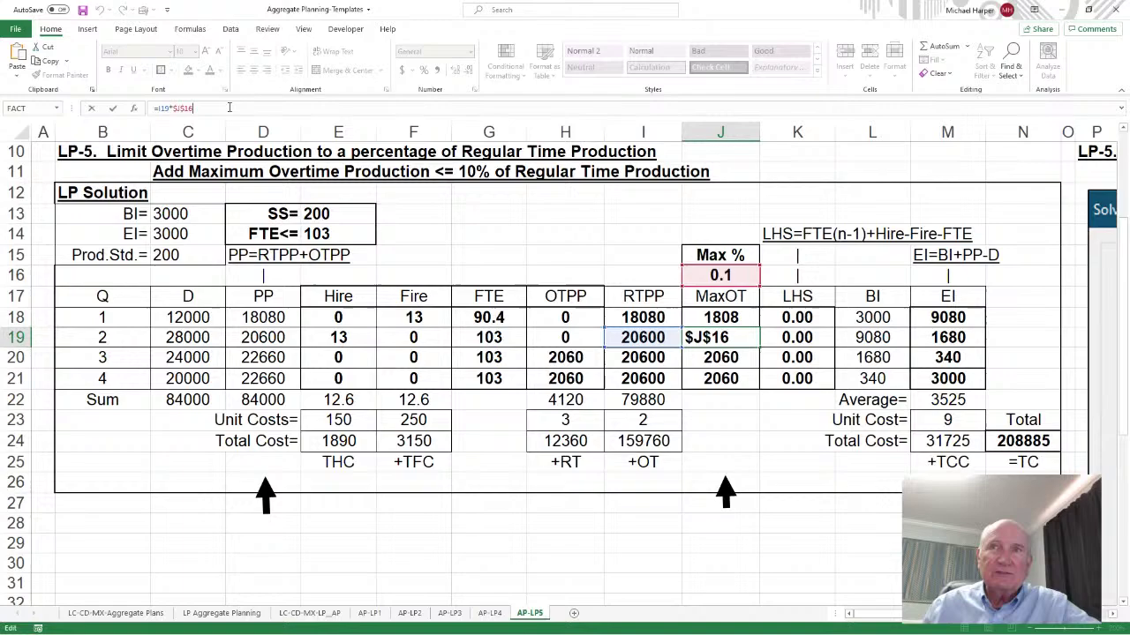
{"action": "key", "text": "Return"}
{"action": "key", "text": "F2"}
{"action": "key", "text": "Return"}
{"action": "key", "text": "F2"}
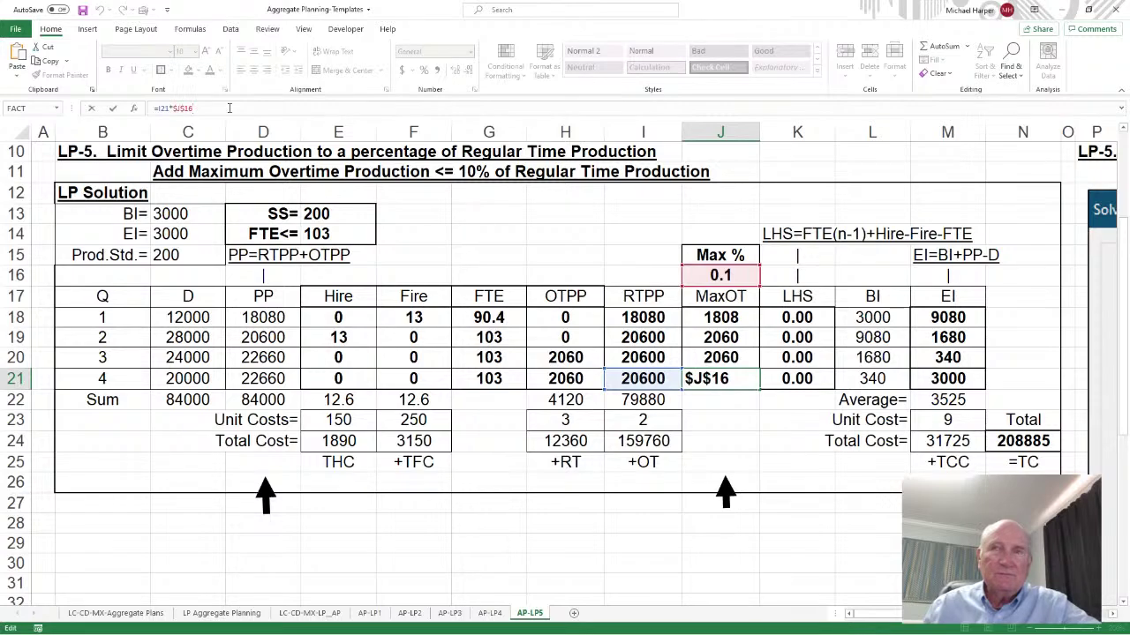
{"action": "key", "text": "Return"}
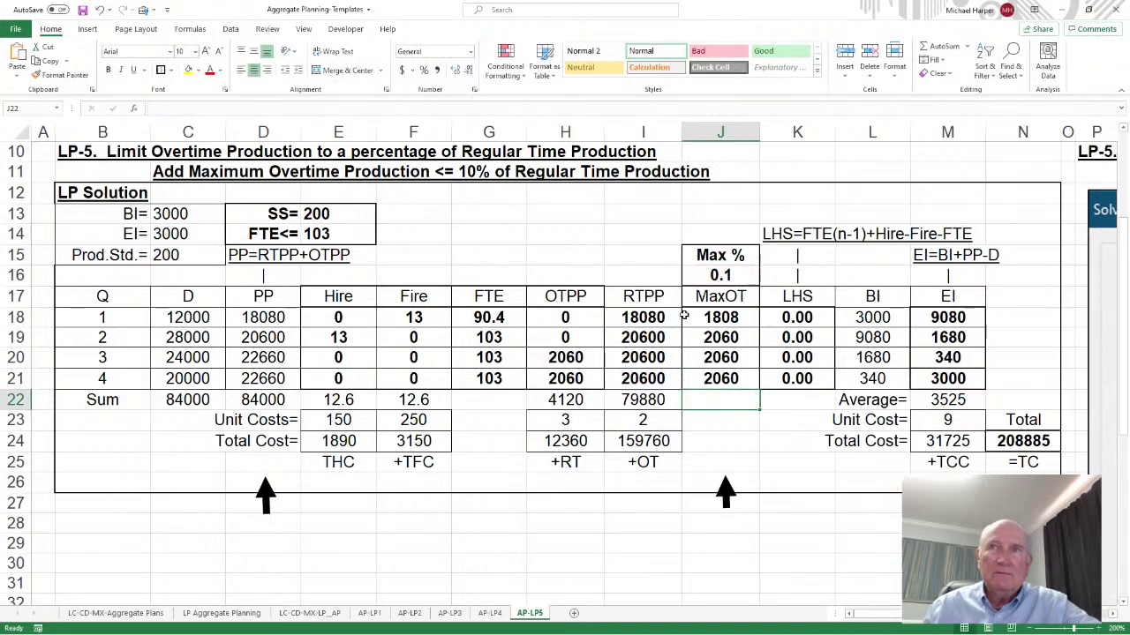
- Retrace the quarter 3 and 4 MaxOT formulas in J20 and J21 to their RTPP cells and the Max % cell
{"action": "left_click", "coordinate": [720, 359]}
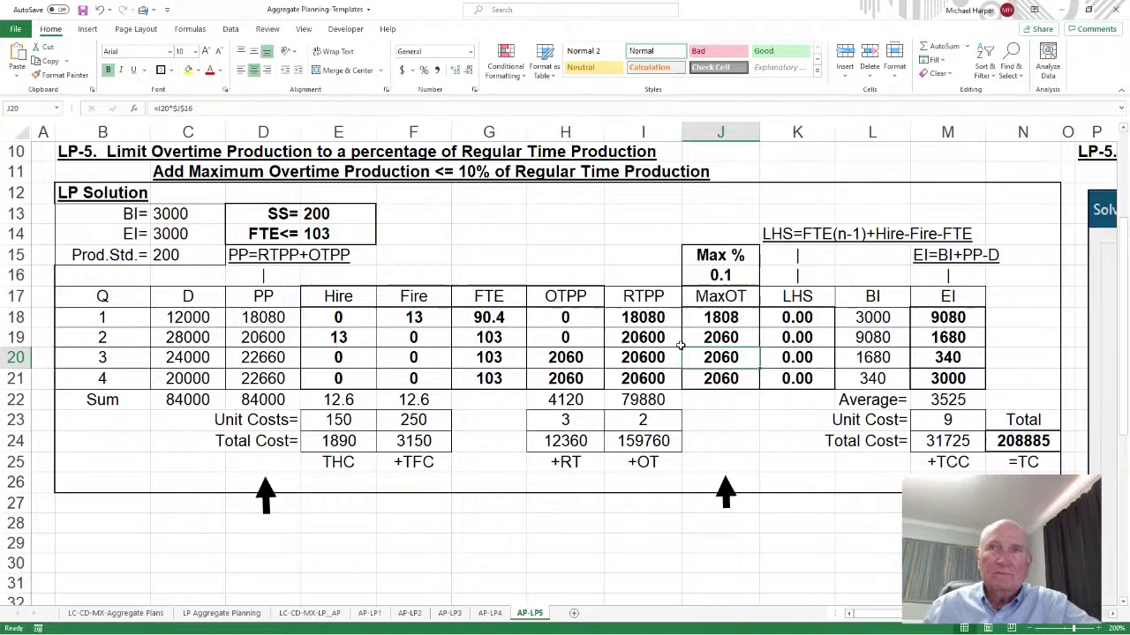
{"action": "left_click", "coordinate": [262, 108]}
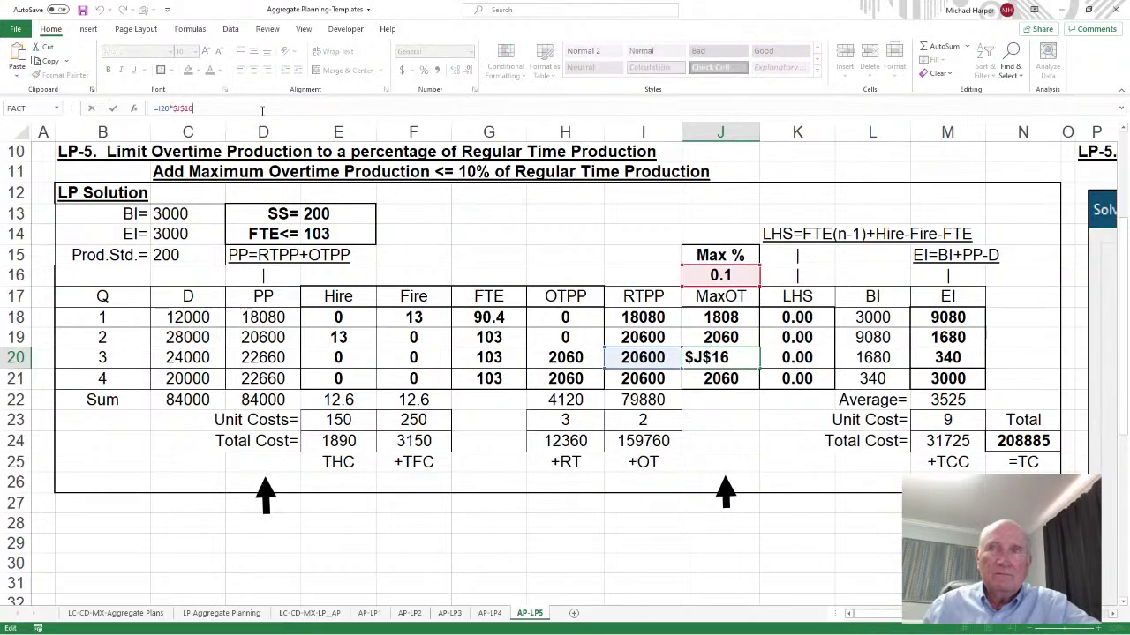
{"action": "key", "text": "Return"}
{"action": "left_click", "coordinate": [262, 109]}
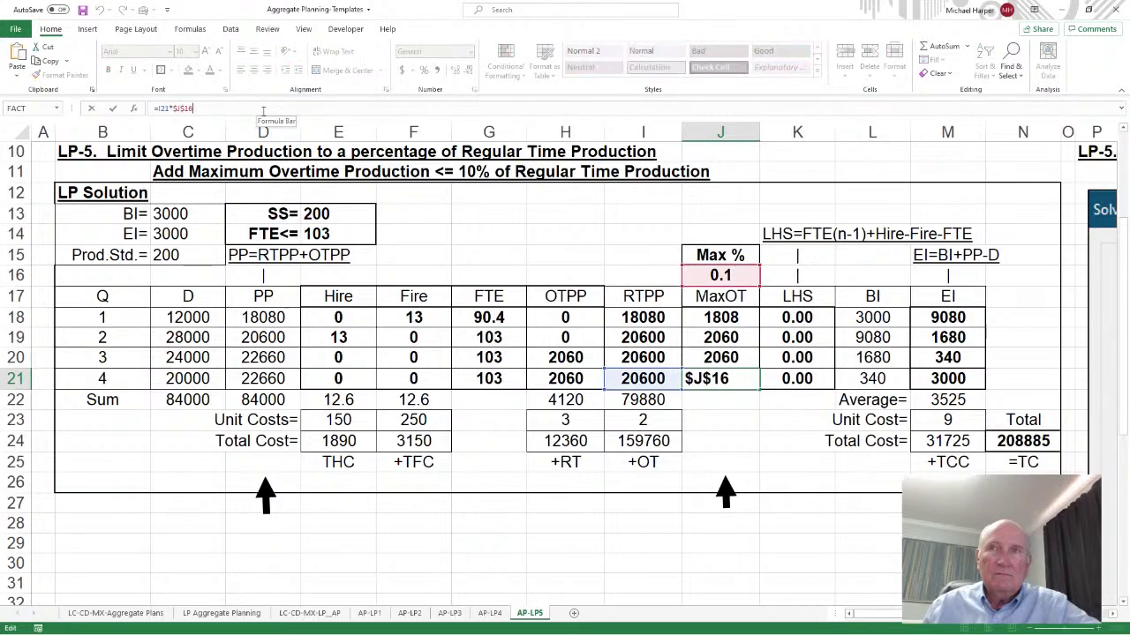
{"action": "key", "text": "Return"}
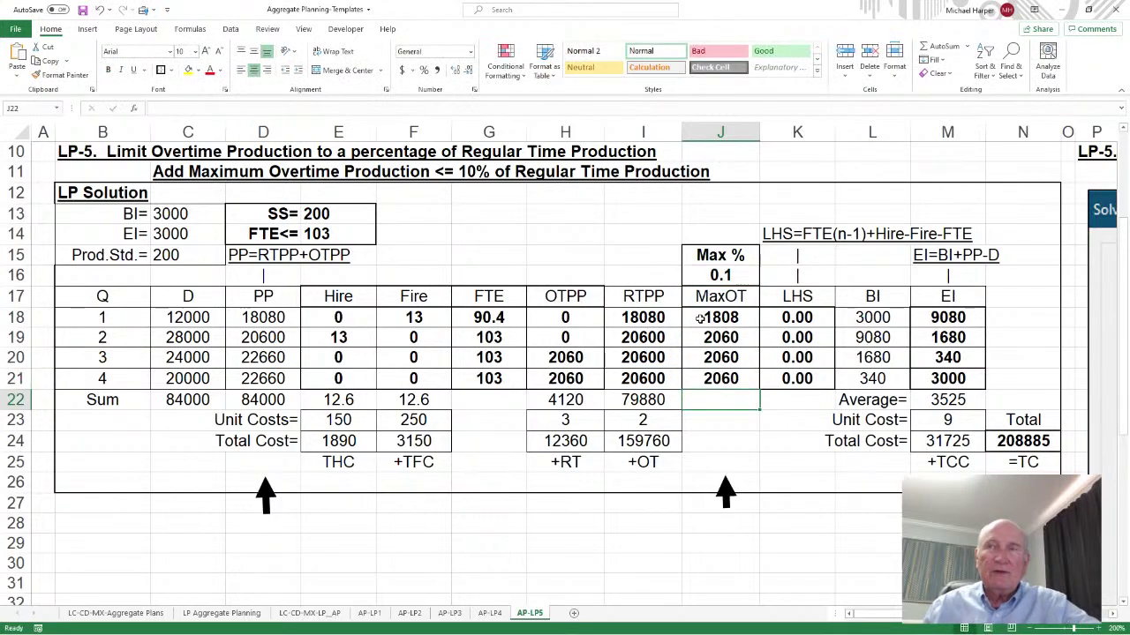
- Match the Solver constraint $H$18:$H$21 <= $J$18:$J$21 to the OTPP cells H18:H21 and the MaxOT cells J18:J21
{"action": "left_click_drag", "start_coordinate": [870, 622], "coordinate": [890, 622]}
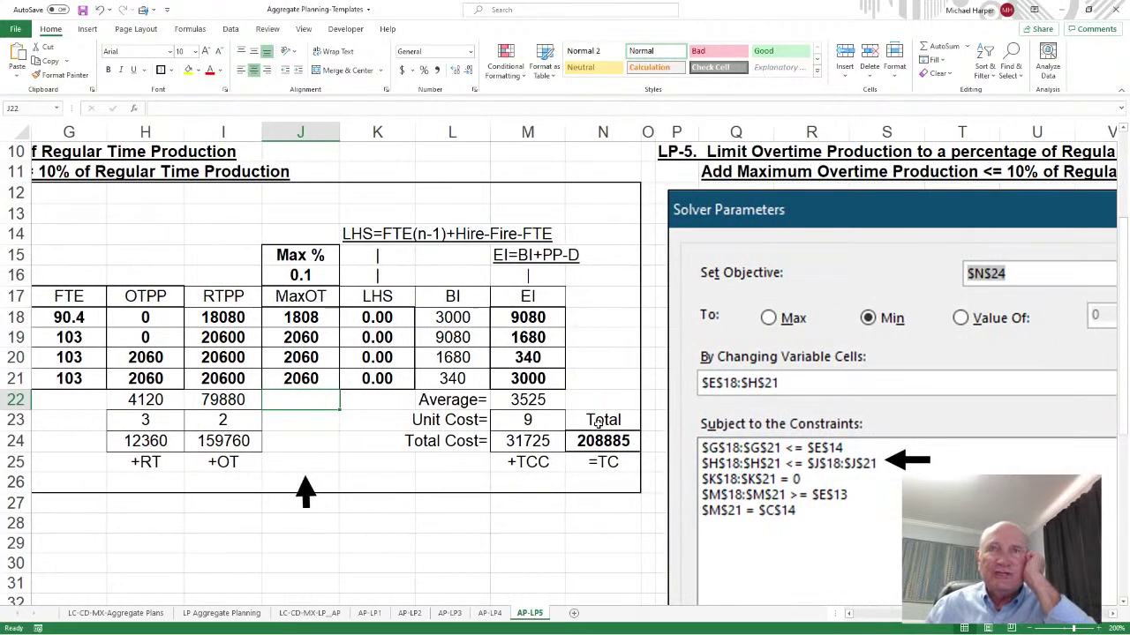
{"action": "left_click_drag", "start_coordinate": [146, 316], "coordinate": [147, 381]}
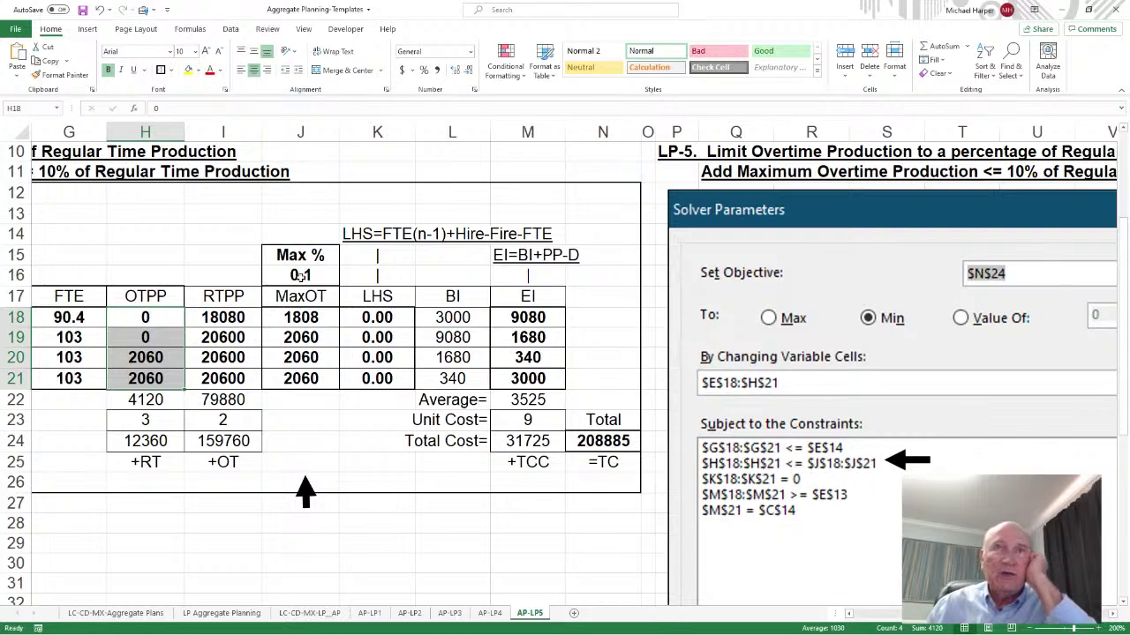
{"action": "left_click_drag", "start_coordinate": [300, 318], "coordinate": [300, 379]}
{"action": "left_click_drag", "start_coordinate": [162, 317], "coordinate": [162, 376]}
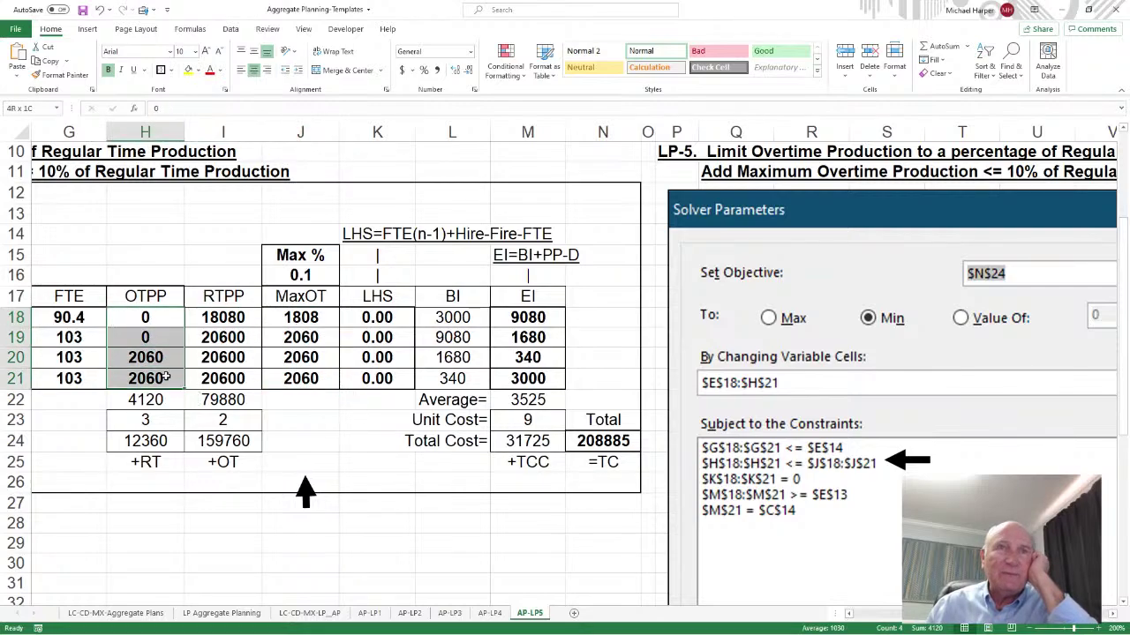
{"action": "left_click", "coordinate": [282, 339]}
{"action": "left_click_drag", "start_coordinate": [308, 337], "coordinate": [300, 378]}
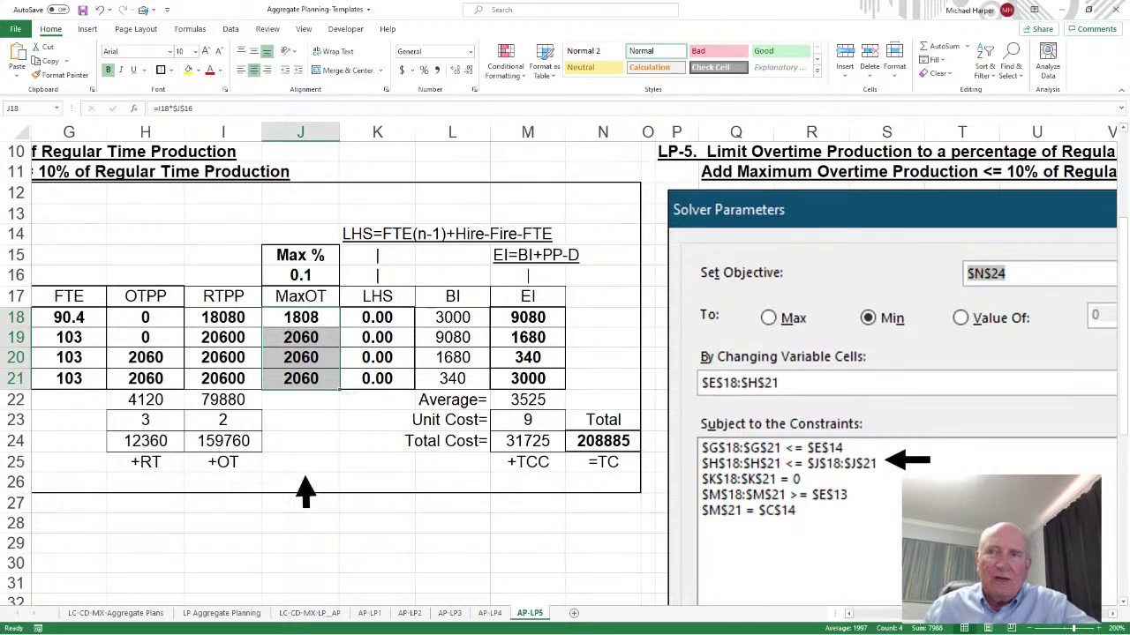
- Review the AP-LP5 solution table alongside its Solver setup and the LP-2 to LP-5 descriptions, and return to the AP-LP1 sheet
{"action": "scroll", "coordinate": [898, 618], "scroll_direction": "left", "scroll_amount": 3}
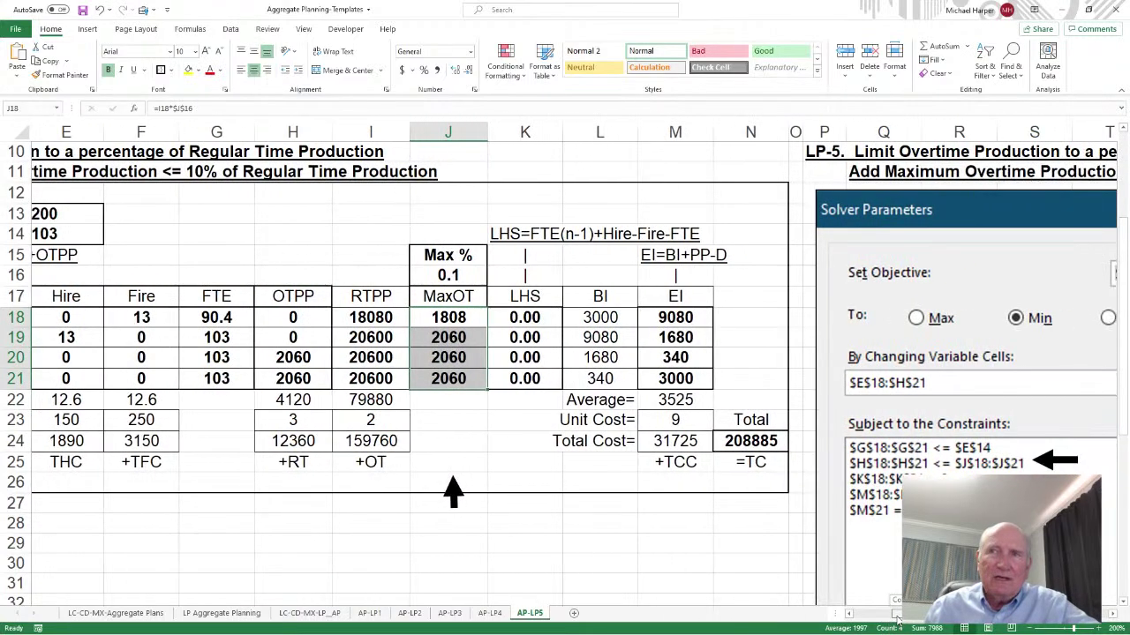
{"action": "left_click_drag", "start_coordinate": [897, 619], "coordinate": [889, 622]}
{"action": "scroll", "coordinate": [890, 622], "scroll_direction": "right", "scroll_amount": 3}
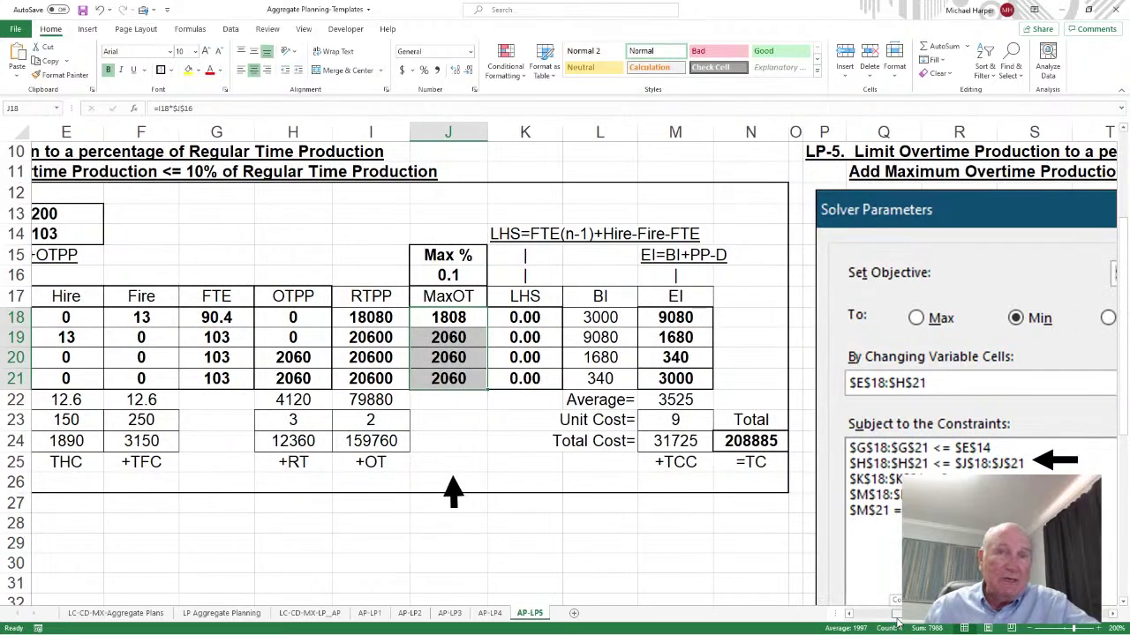
{"action": "scroll", "coordinate": [873, 540], "scroll_direction": "up", "scroll_amount": 2}
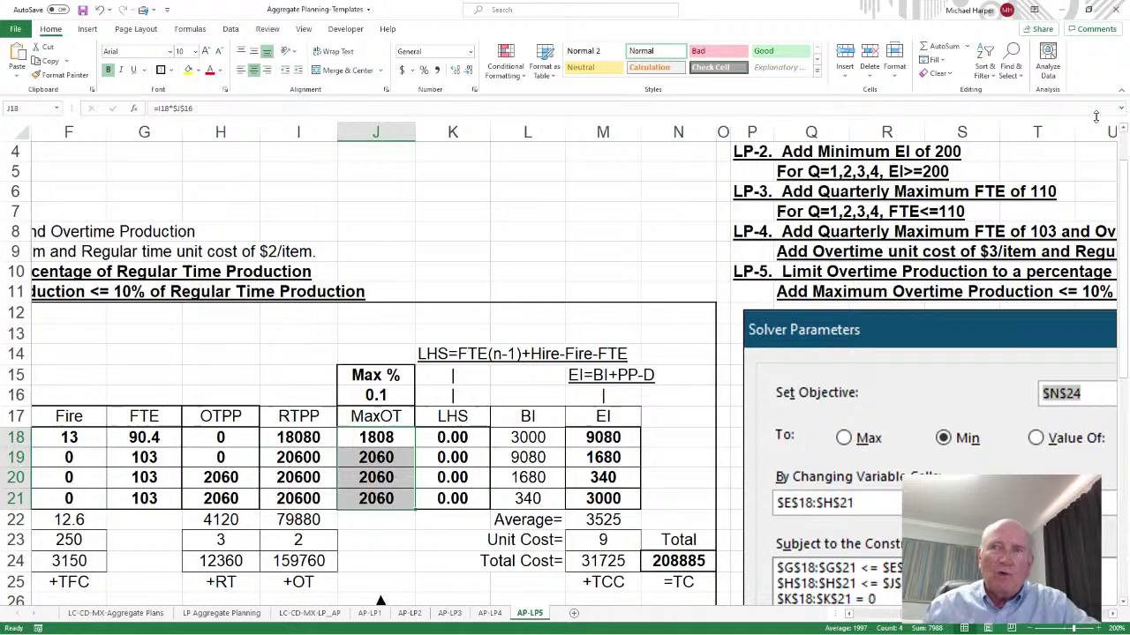
{"action": "scroll", "coordinate": [565, 371], "scroll_direction": "left", "scroll_amount": 5}
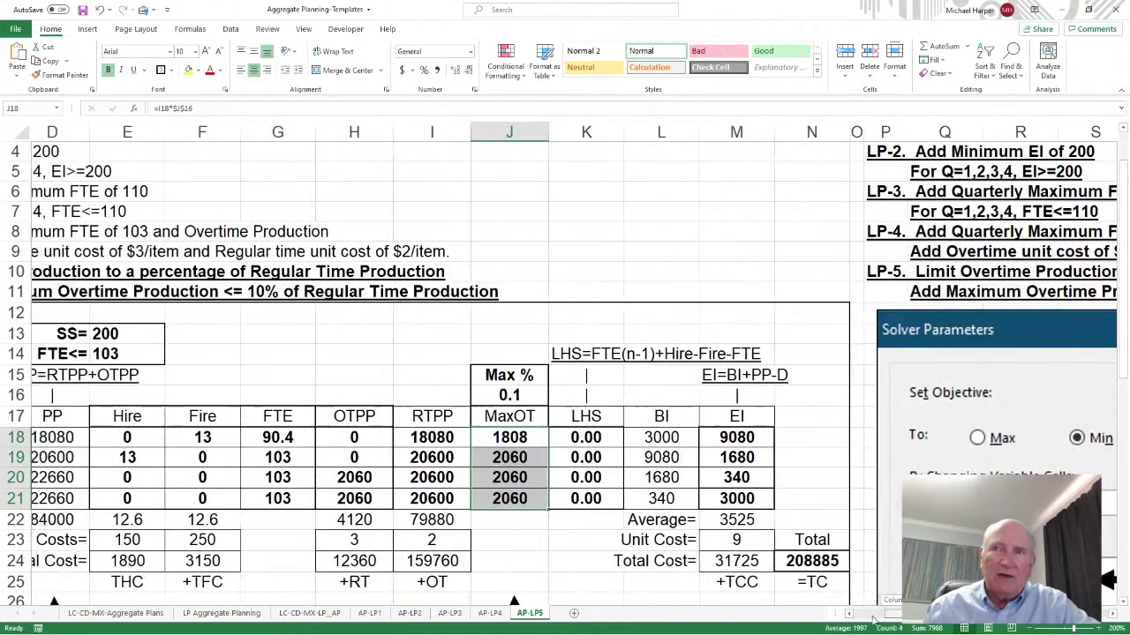
{"action": "left_click", "coordinate": [369, 613]}
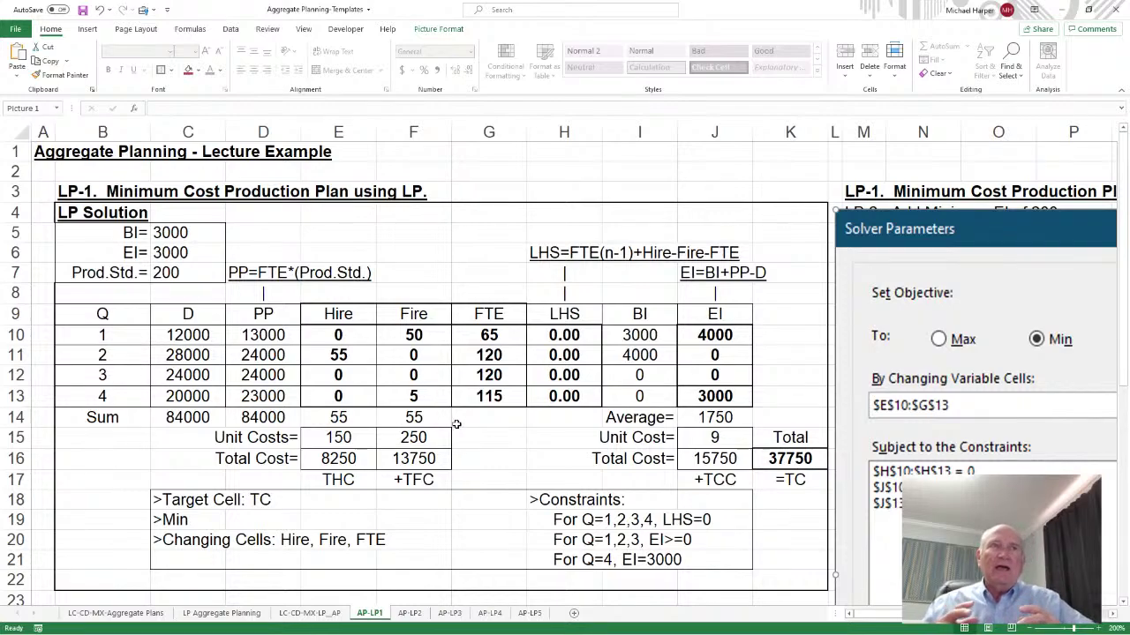